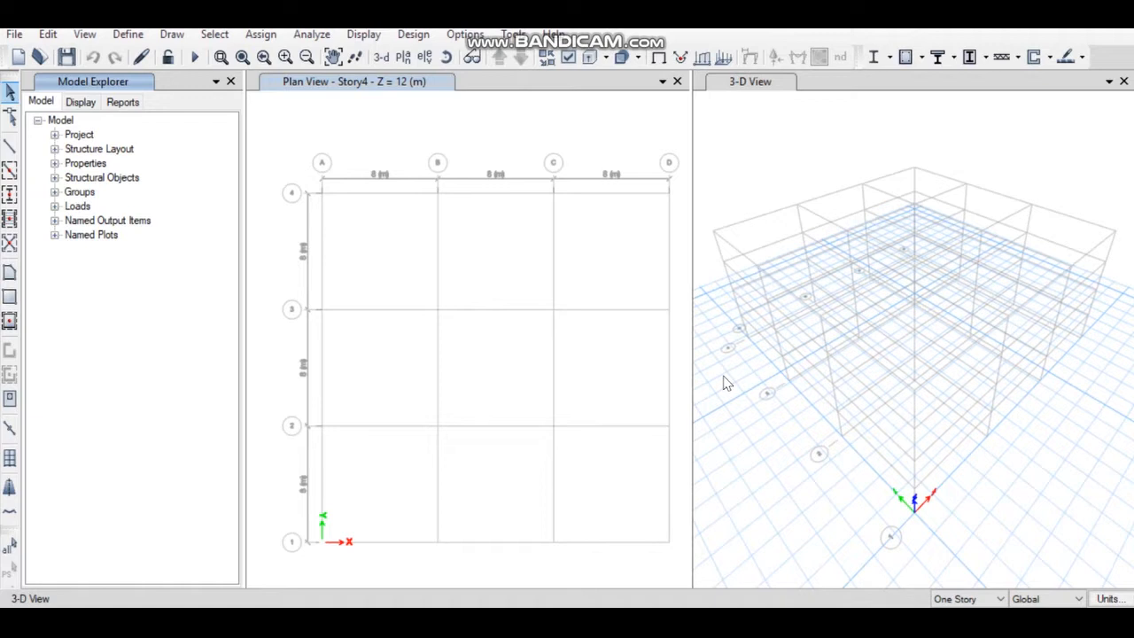
{"action": "left_click", "coordinate": [808, 630]}
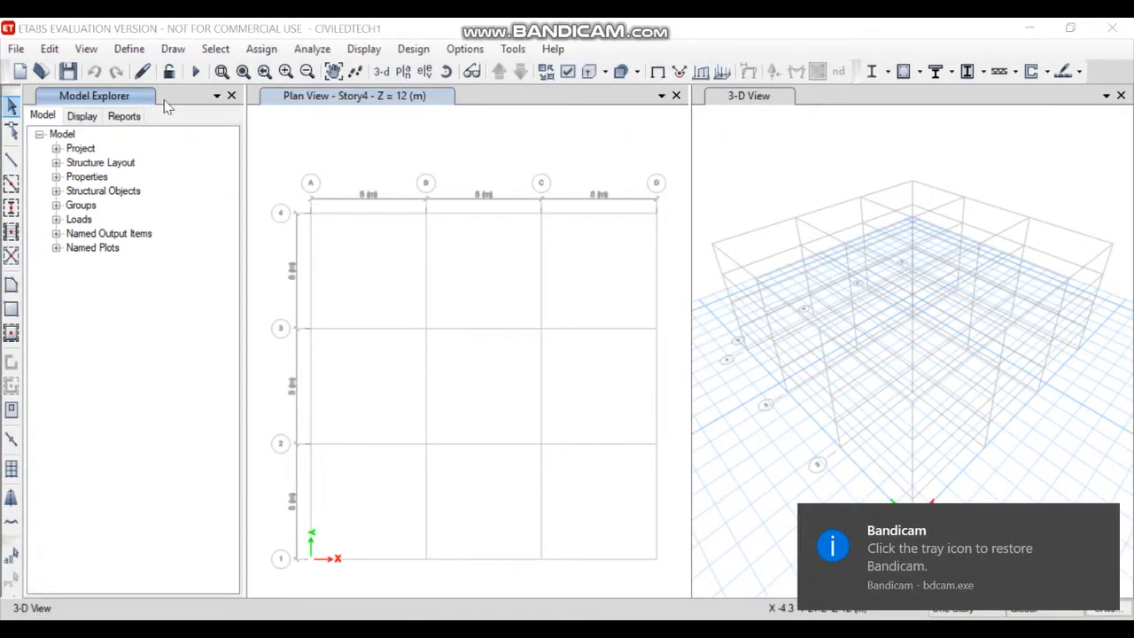
Review the X and Y grid ordinates of grid system G1 in the story and grid system data.
{"action": "left_click", "coordinate": [51, 49]}
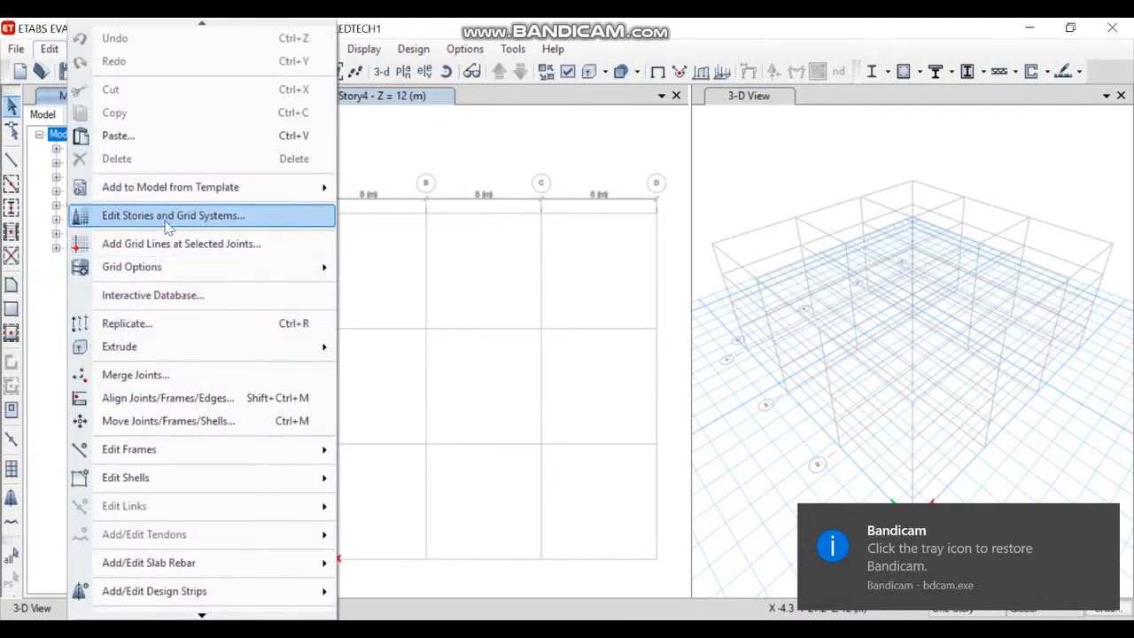
{"action": "left_click", "coordinate": [169, 222]}
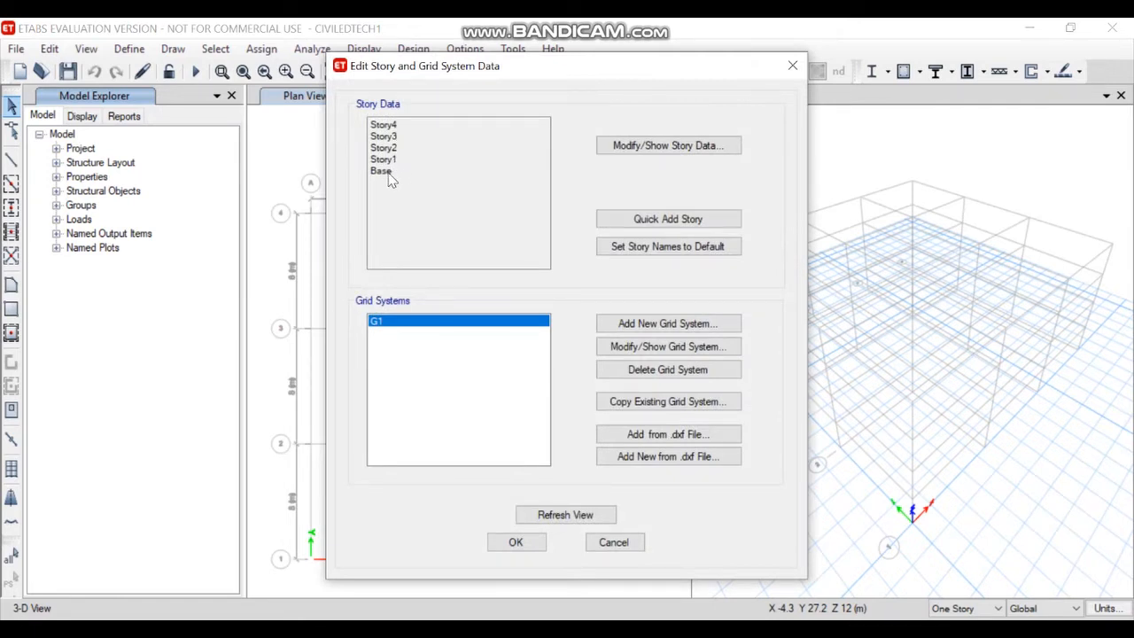
{"action": "left_click", "coordinate": [675, 347]}
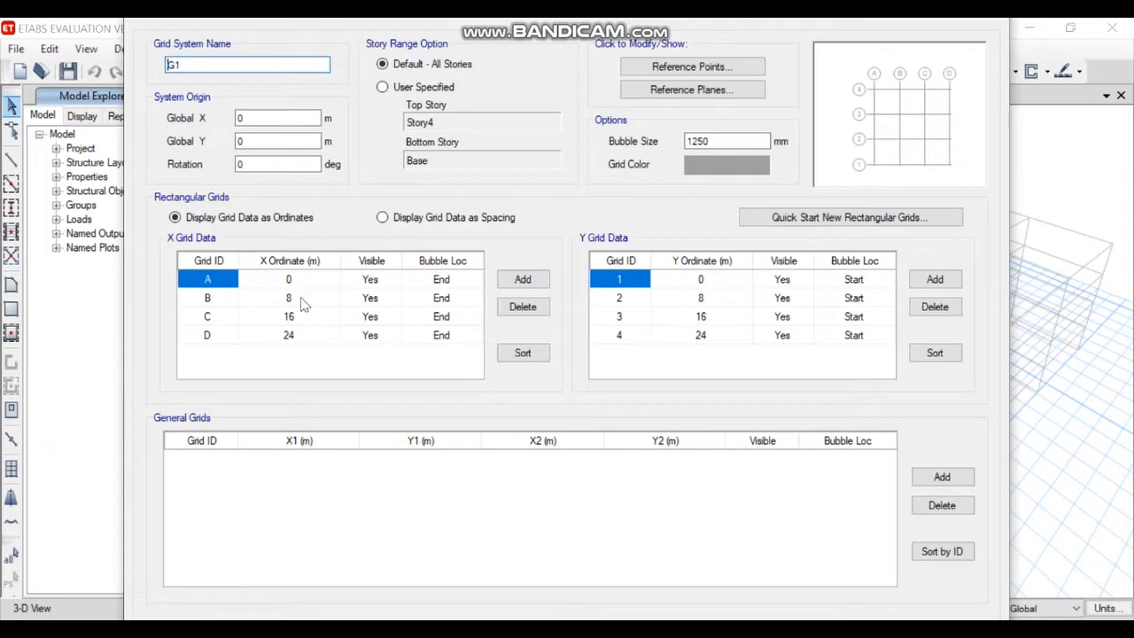
{"action": "left_click", "coordinate": [764, 602]}
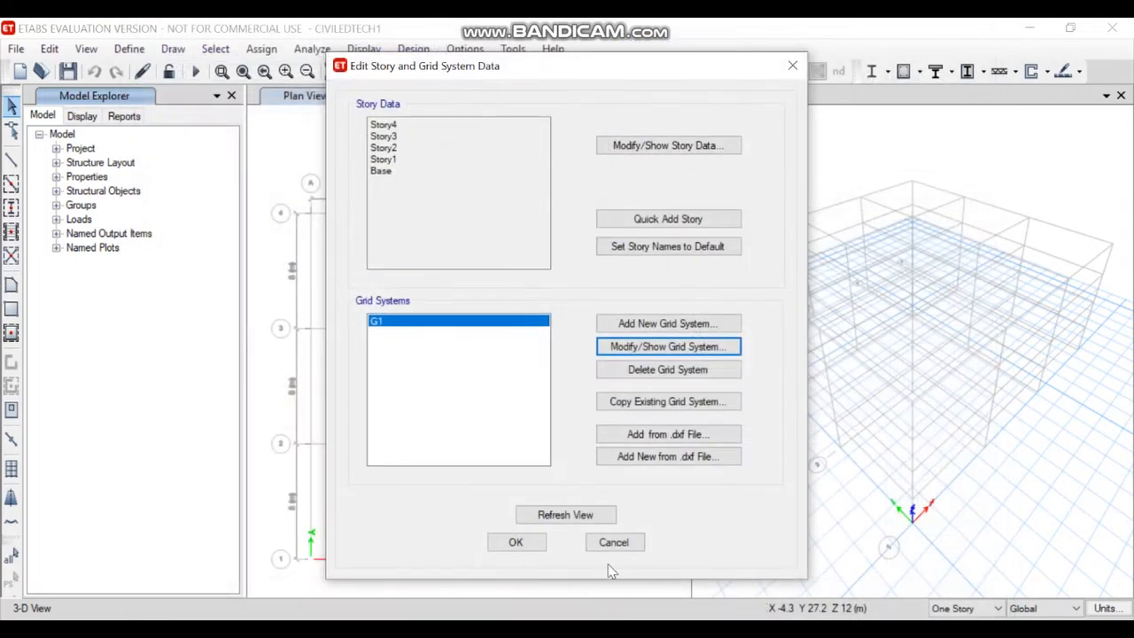
{"action": "left_click", "coordinate": [517, 543]}
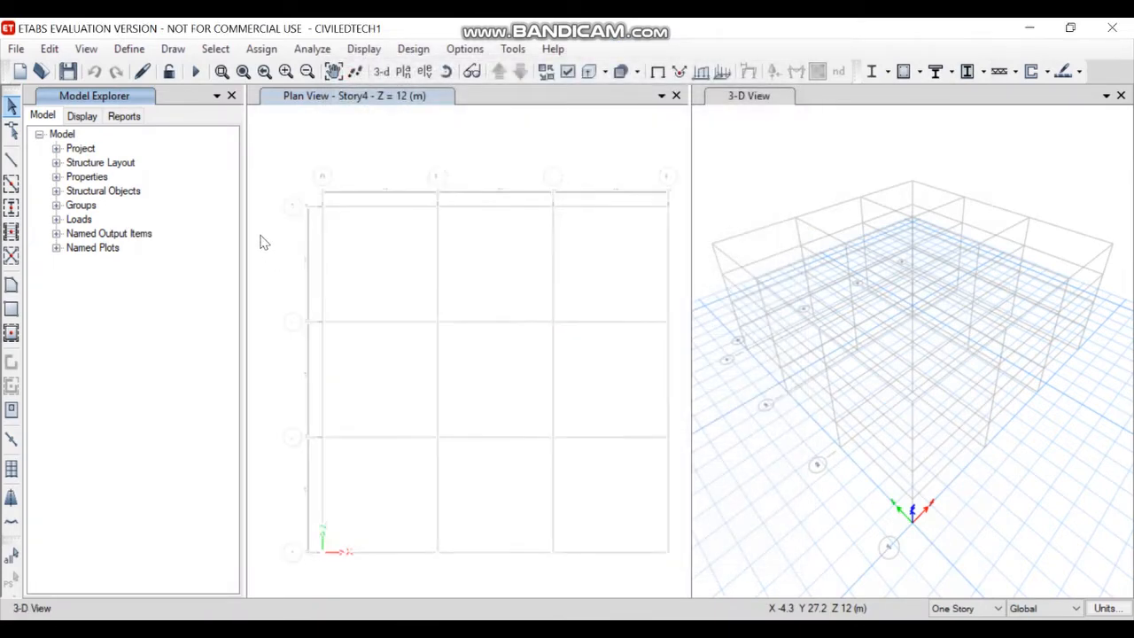
Add a new concrete material for region India, Indian standard, grade M30, keeping its default properties.
{"action": "left_click", "coordinate": [129, 49]}
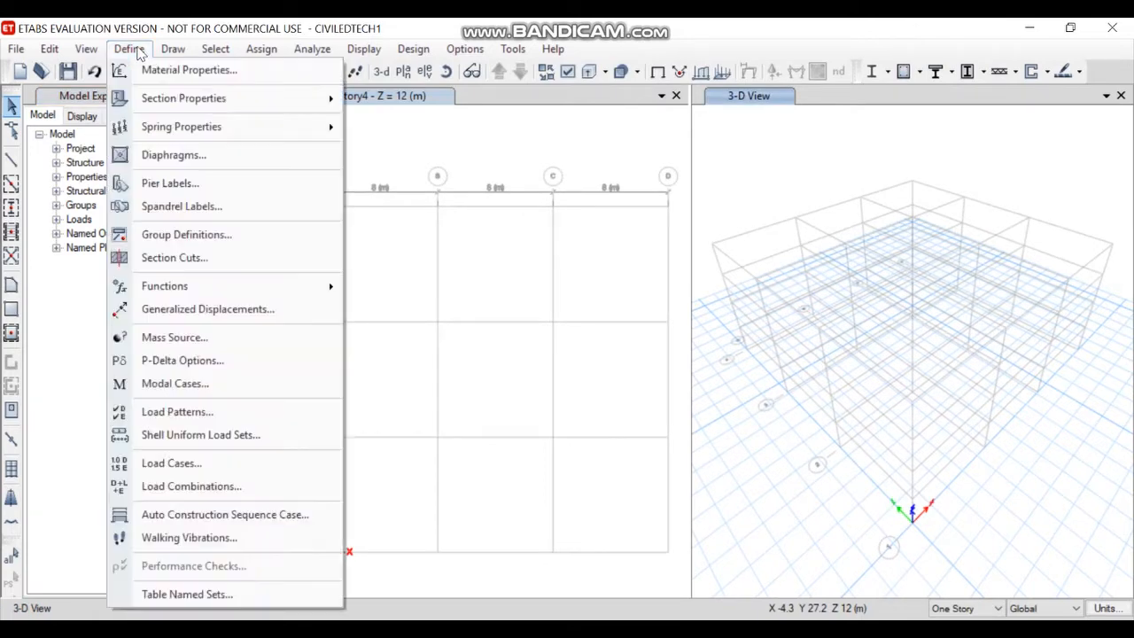
{"action": "left_click", "coordinate": [189, 71]}
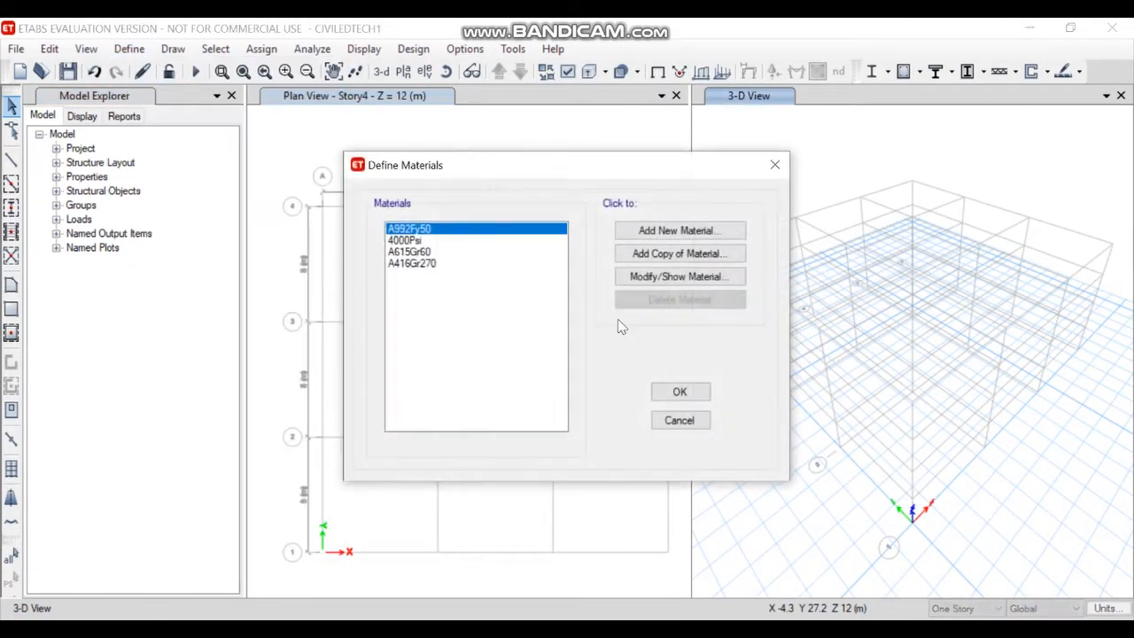
{"action": "left_click", "coordinate": [660, 233]}
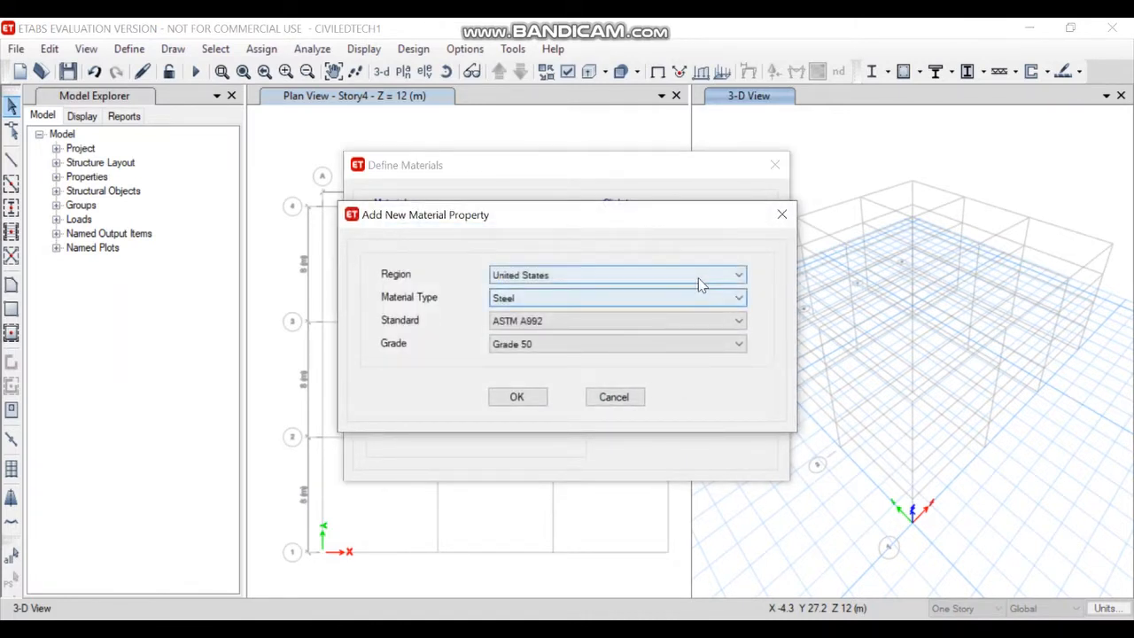
{"action": "left_click", "coordinate": [693, 278]}
{"action": "left_click", "coordinate": [545, 320]}
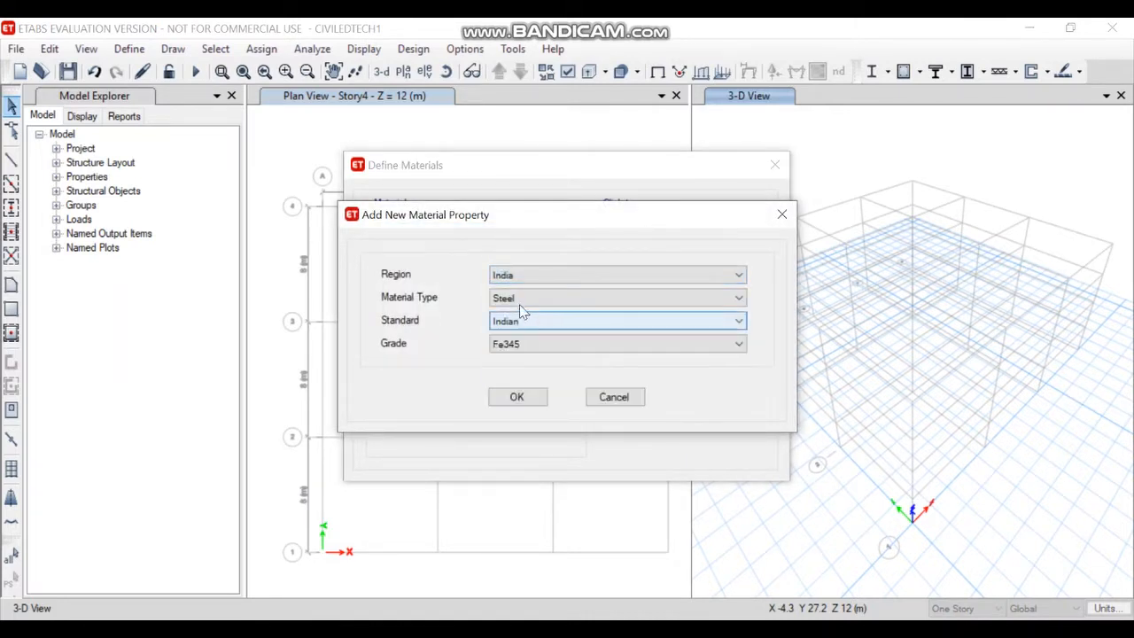
{"action": "left_click", "coordinate": [673, 302]}
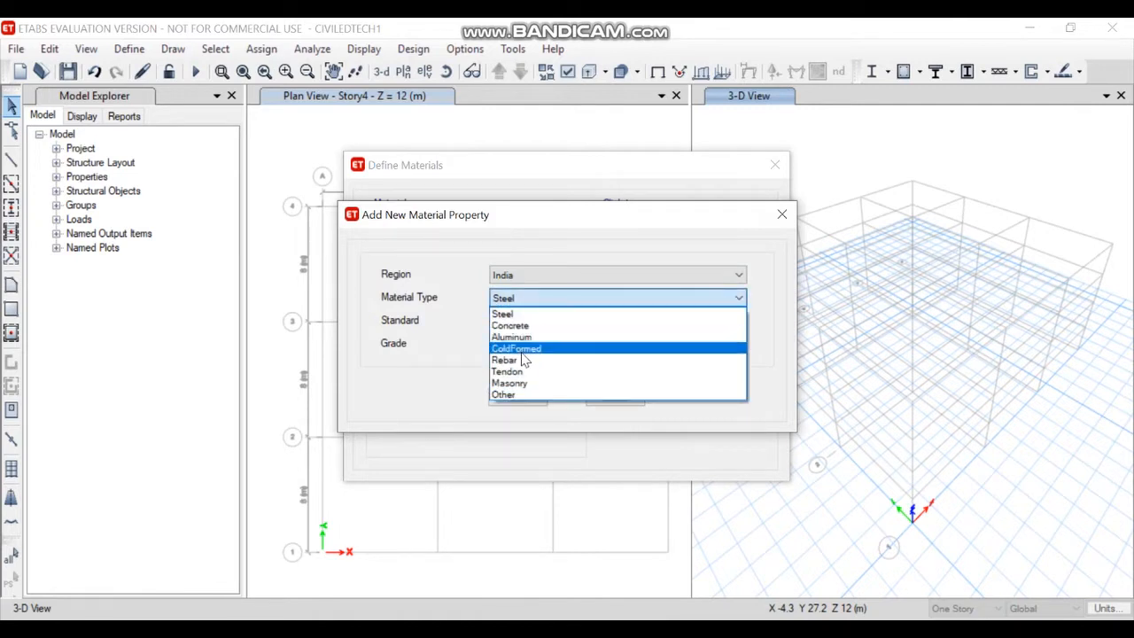
{"action": "left_click", "coordinate": [536, 326]}
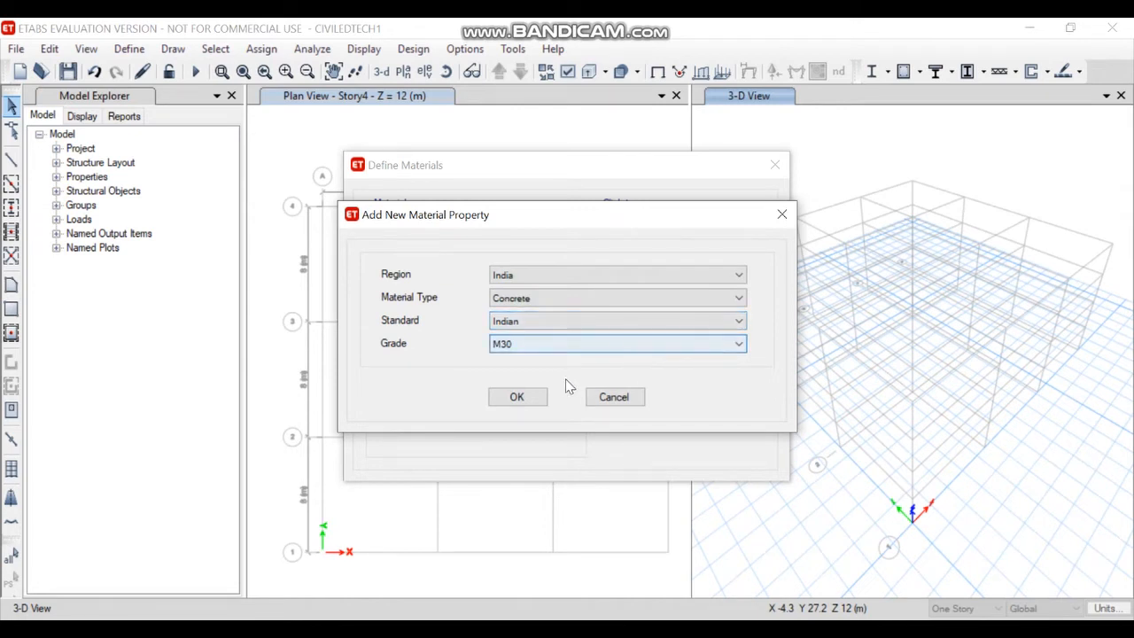
{"action": "left_click", "coordinate": [518, 397]}
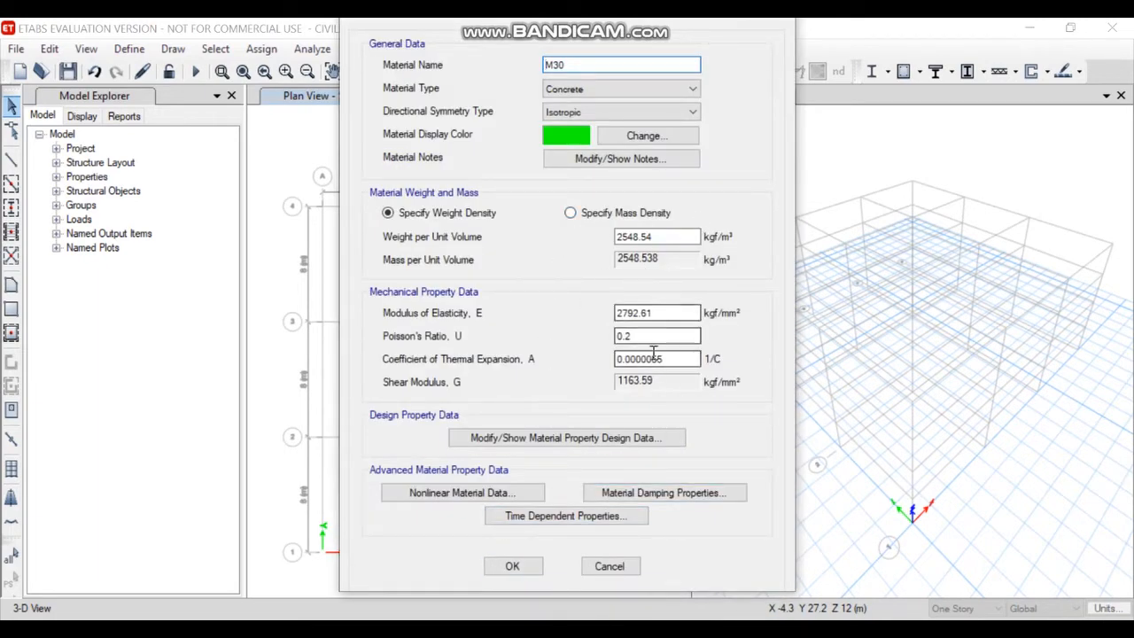
{"action": "left_click", "coordinate": [513, 566]}
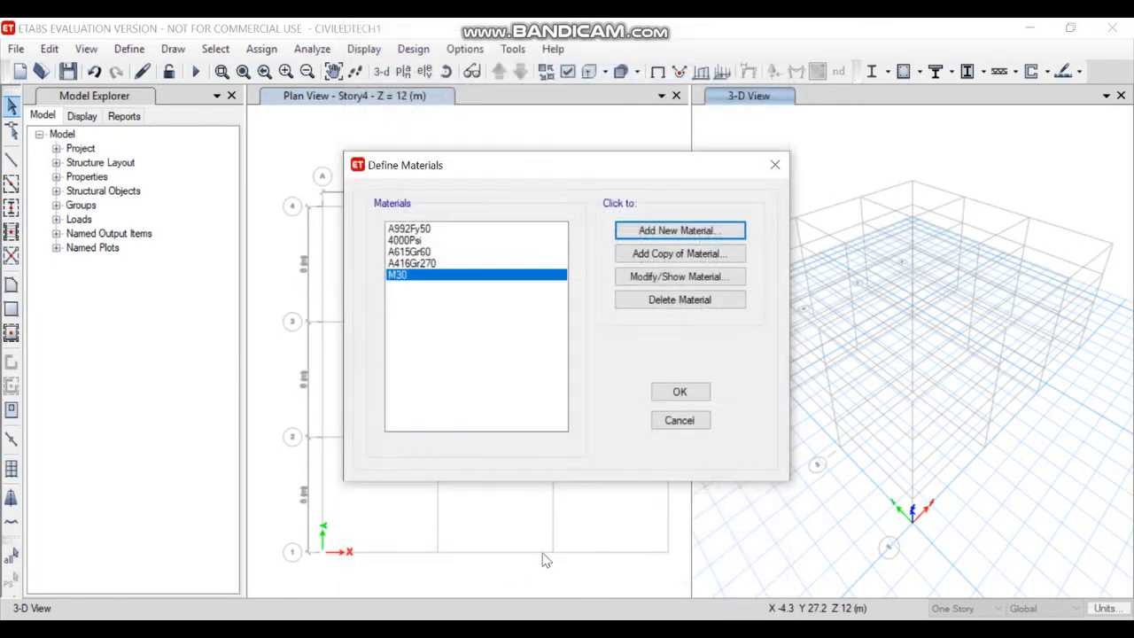
Add a new rebar material for region India, Indian standard, HYSD Grade 415, and accept the material definitions.
{"action": "left_click", "coordinate": [660, 232]}
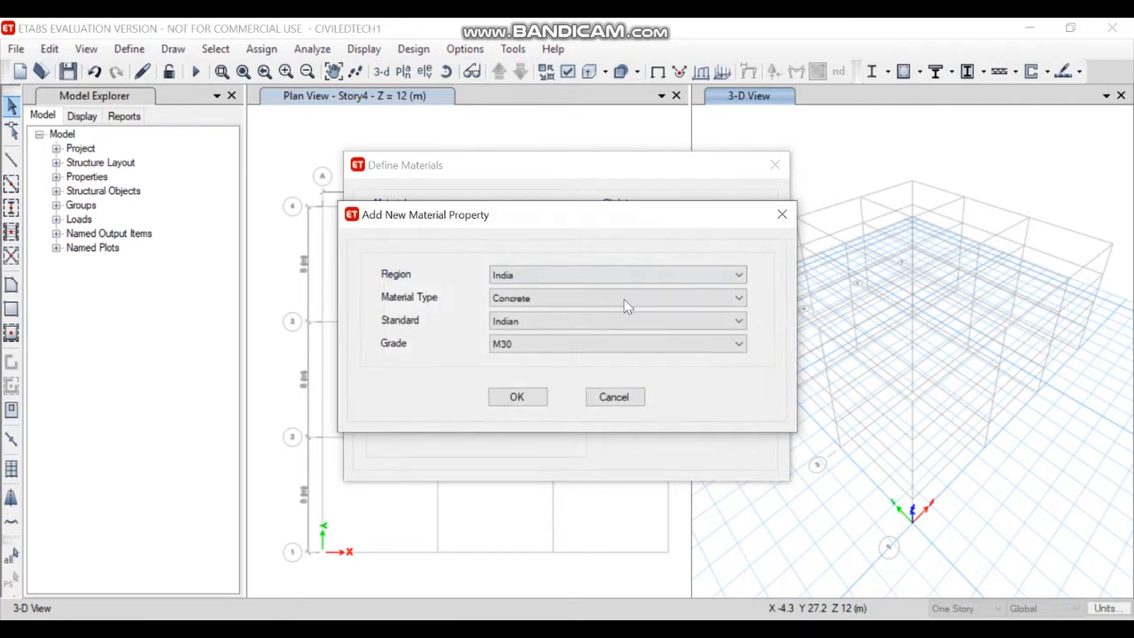
{"action": "left_click", "coordinate": [739, 298]}
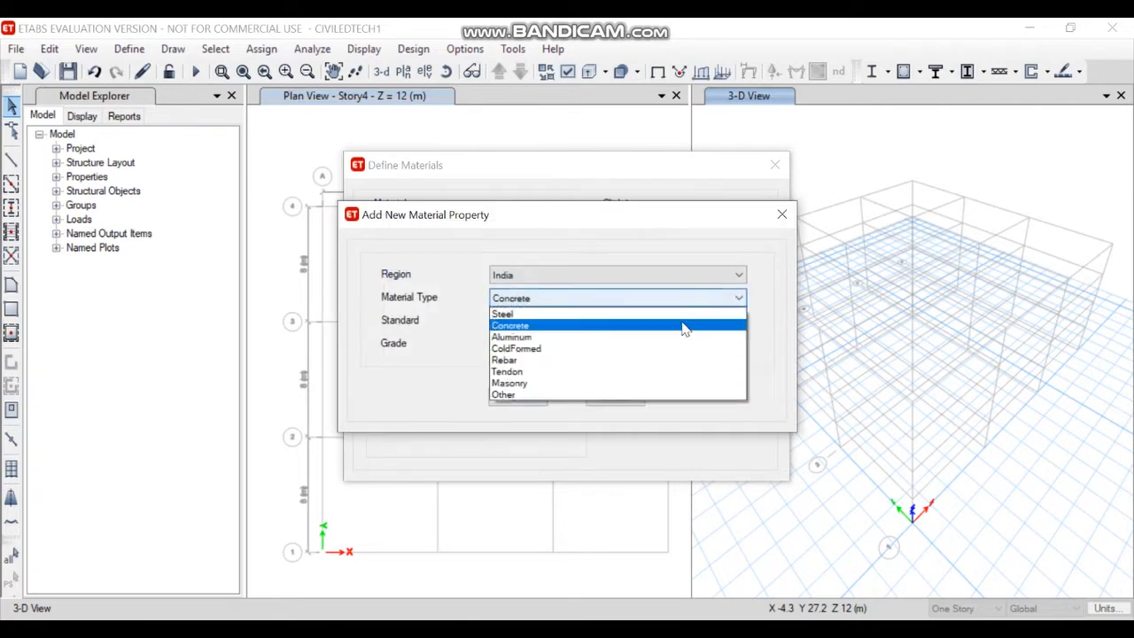
{"action": "left_click", "coordinate": [529, 360]}
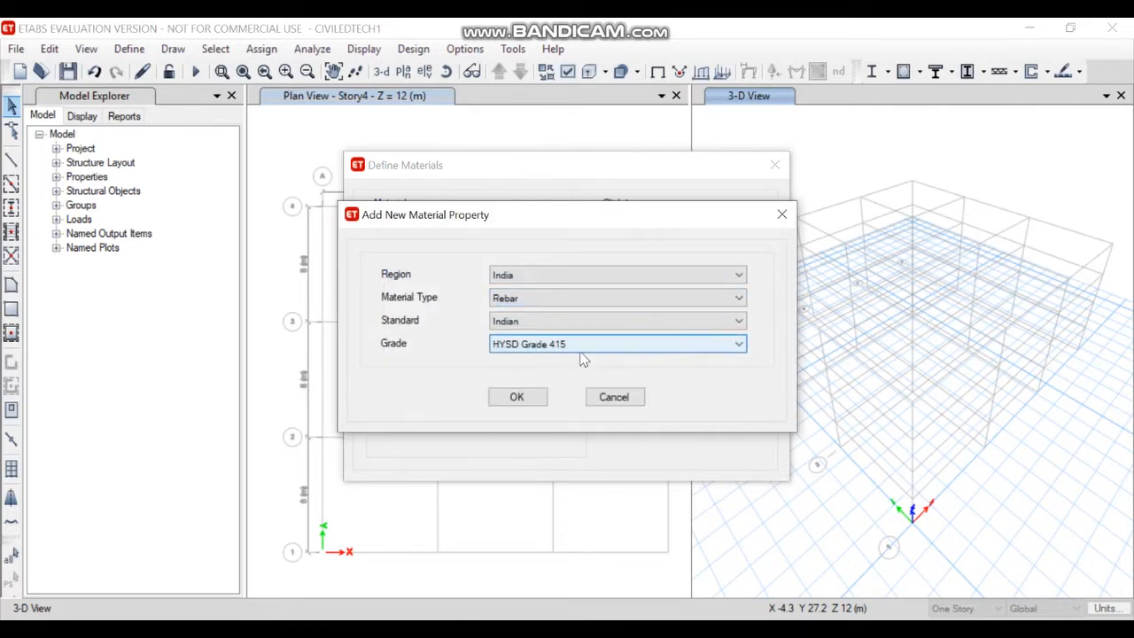
{"action": "left_click", "coordinate": [651, 345]}
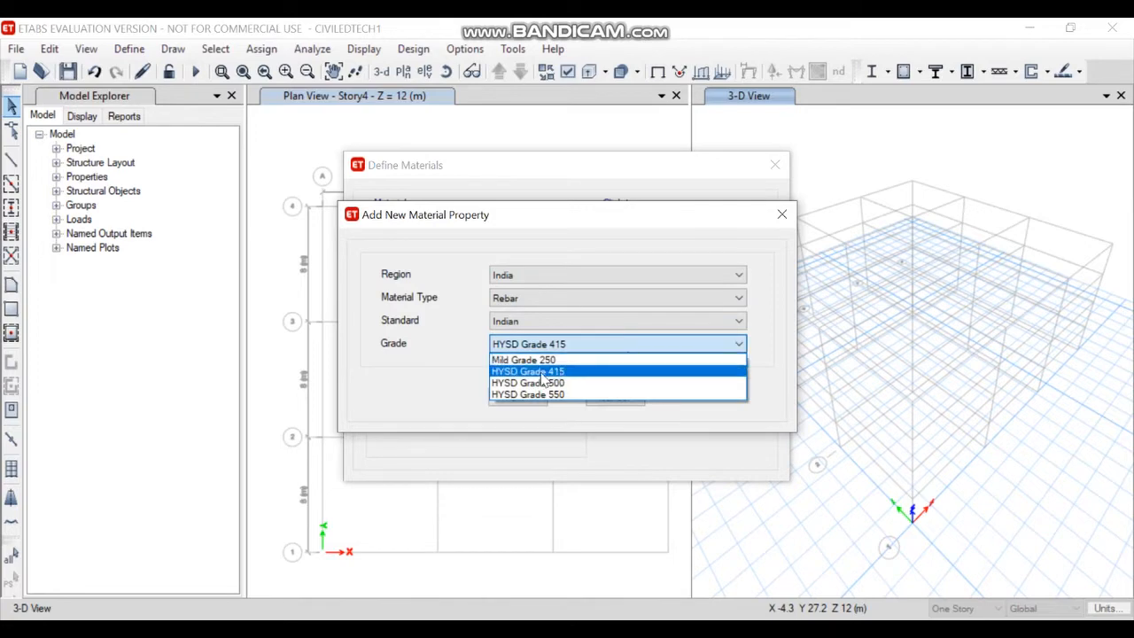
{"action": "left_click", "coordinate": [574, 374]}
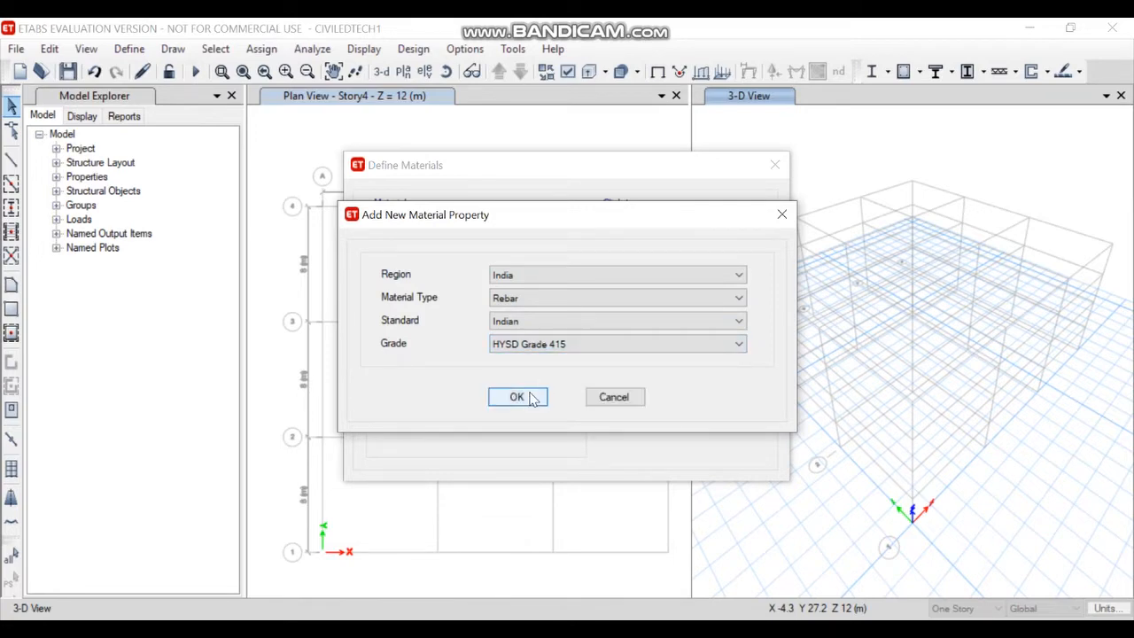
{"action": "left_click", "coordinate": [519, 398]}
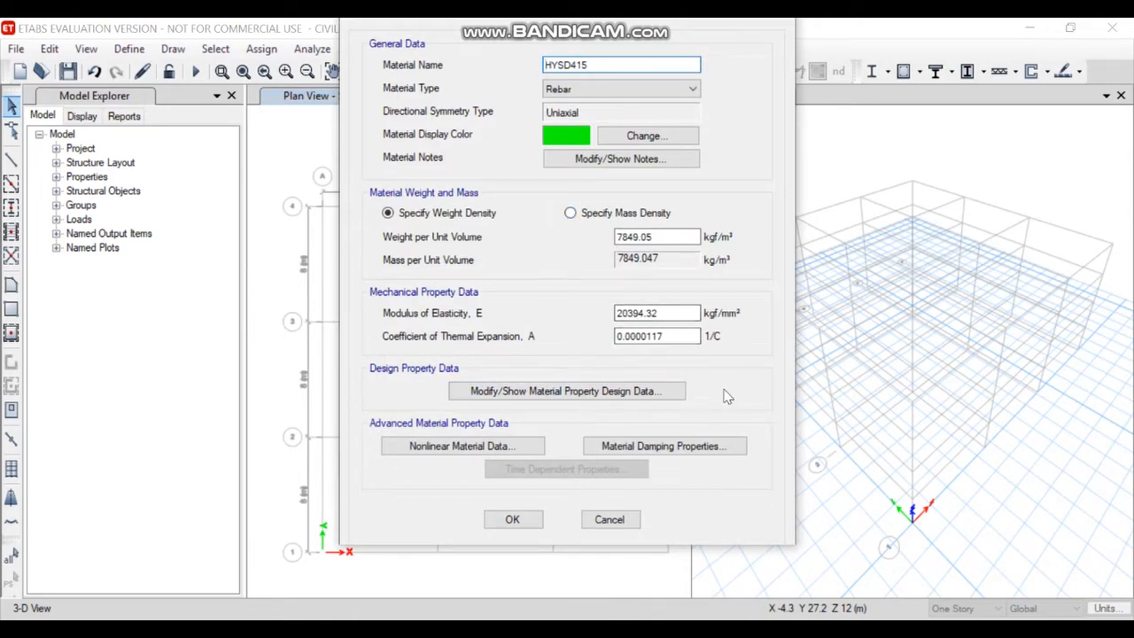
{"action": "left_click", "coordinate": [520, 522]}
{"action": "left_click", "coordinate": [676, 393]}
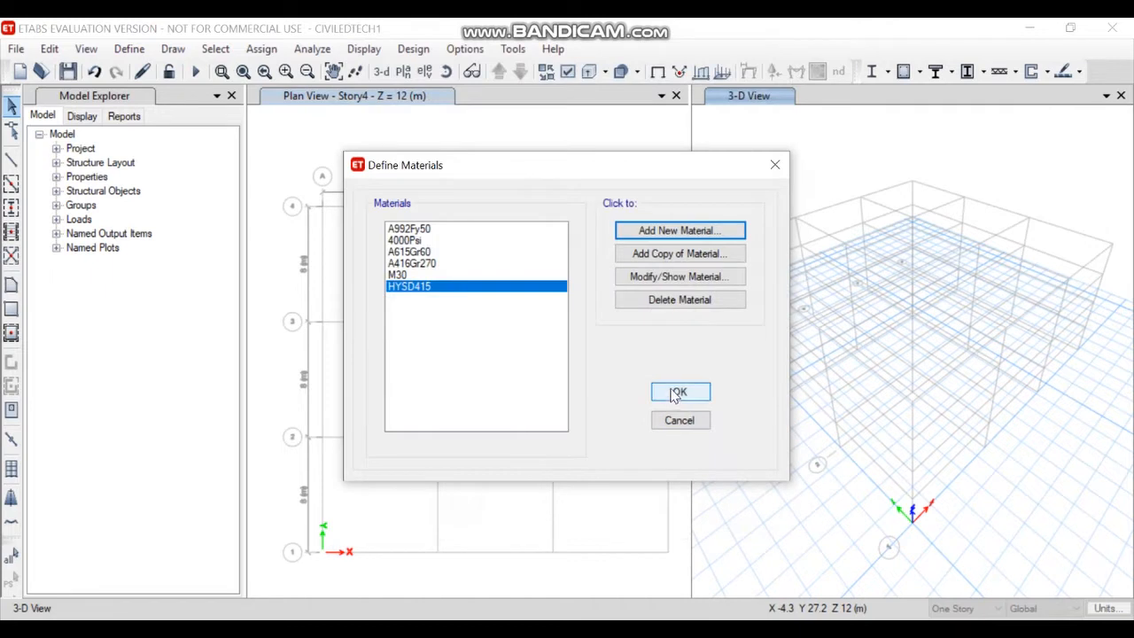
{"action": "left_click", "coordinate": [675, 396]}
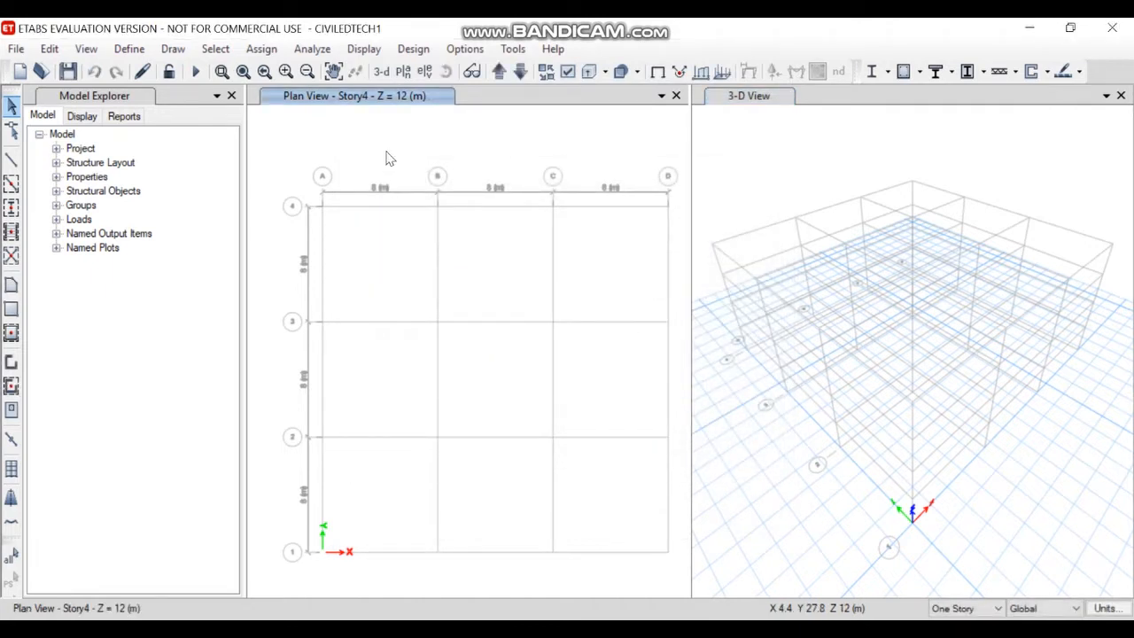
Create a new concrete rectangular frame section named BEAM with M30 as its material.
{"action": "left_click", "coordinate": [130, 49]}
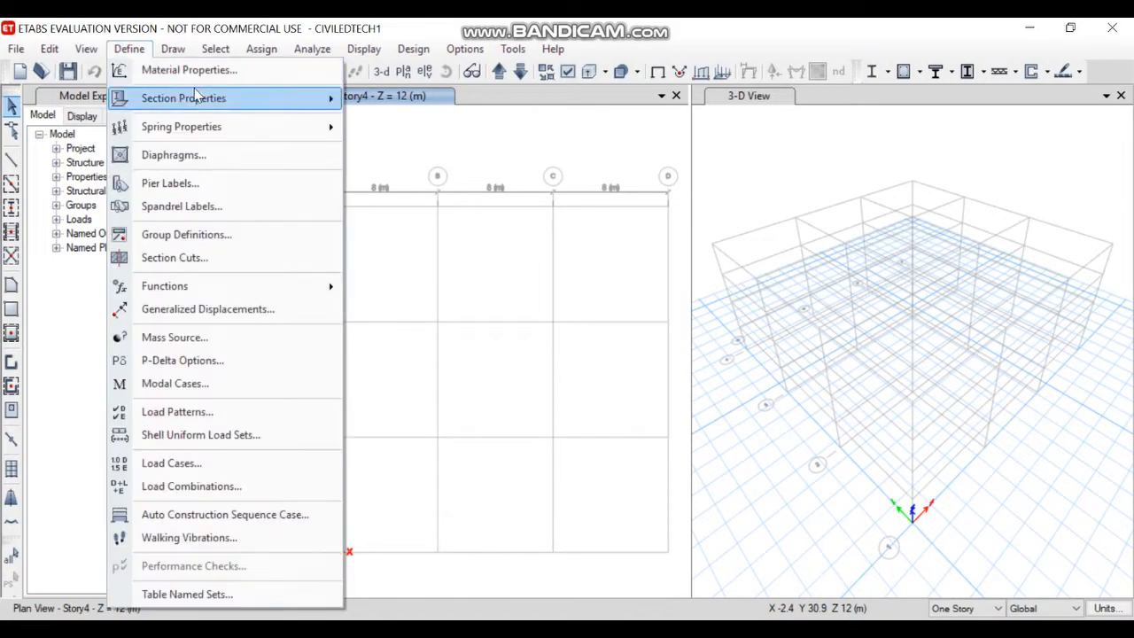
{"action": "mouse_move", "coordinate": [229, 101]}
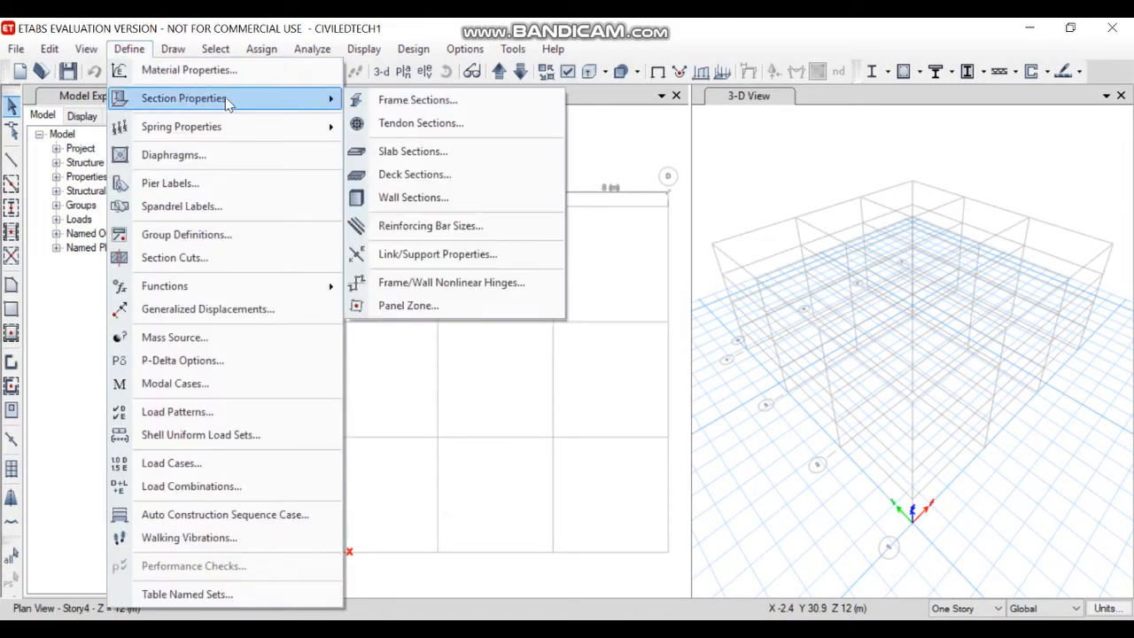
{"action": "left_click", "coordinate": [468, 103]}
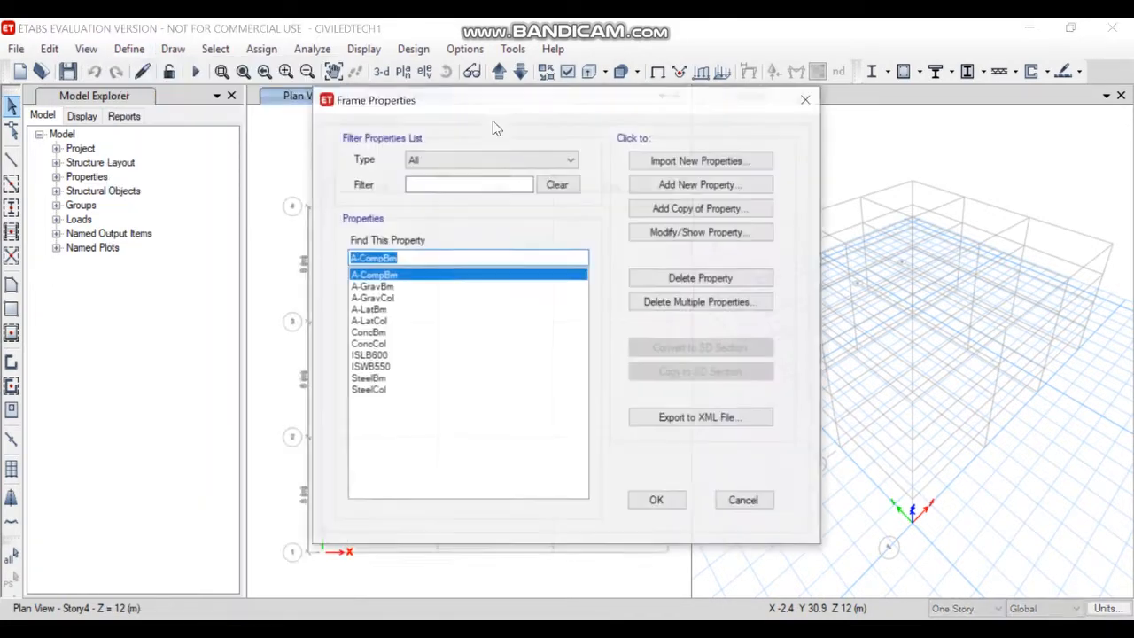
{"action": "left_click", "coordinate": [708, 186]}
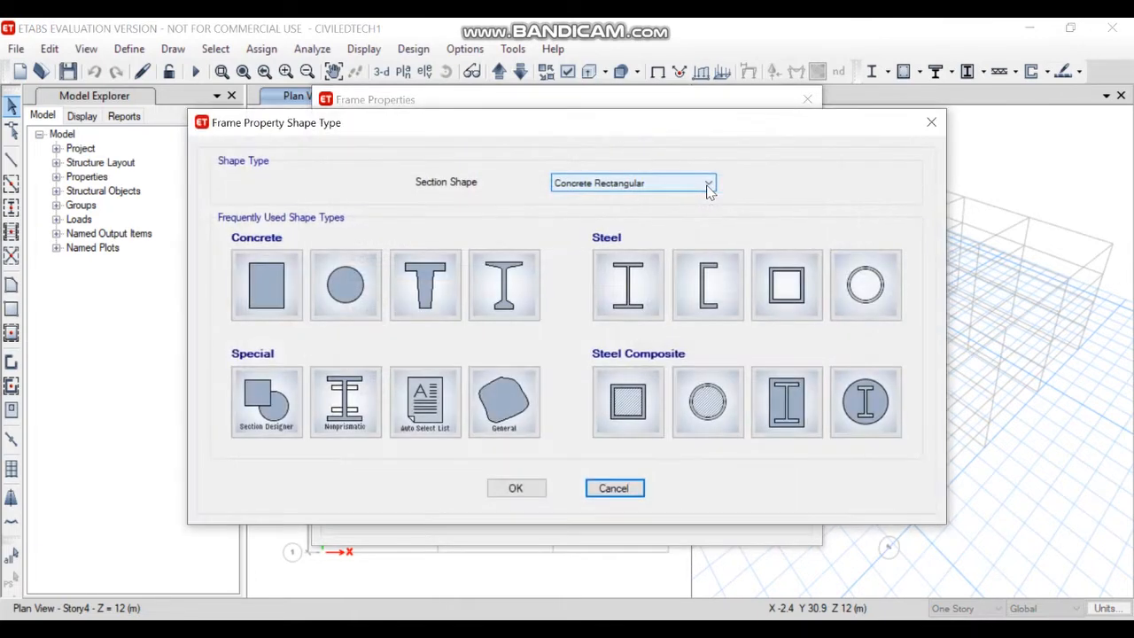
{"action": "left_click", "coordinate": [264, 305]}
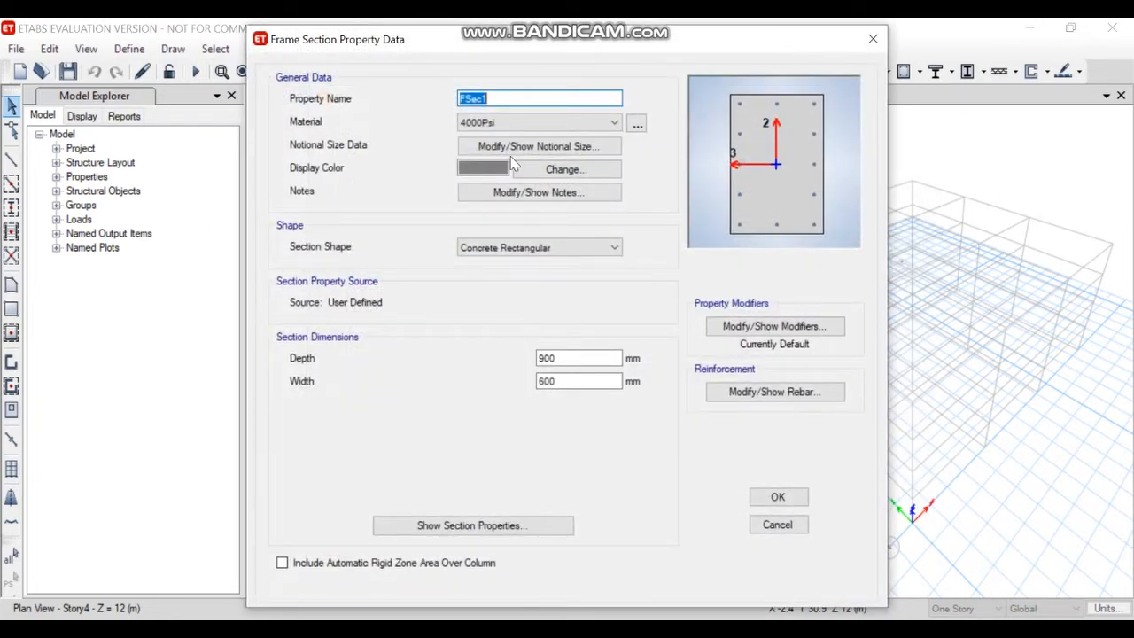
{"action": "type", "text": "BEAM"}
{"action": "left_click", "coordinate": [567, 124]}
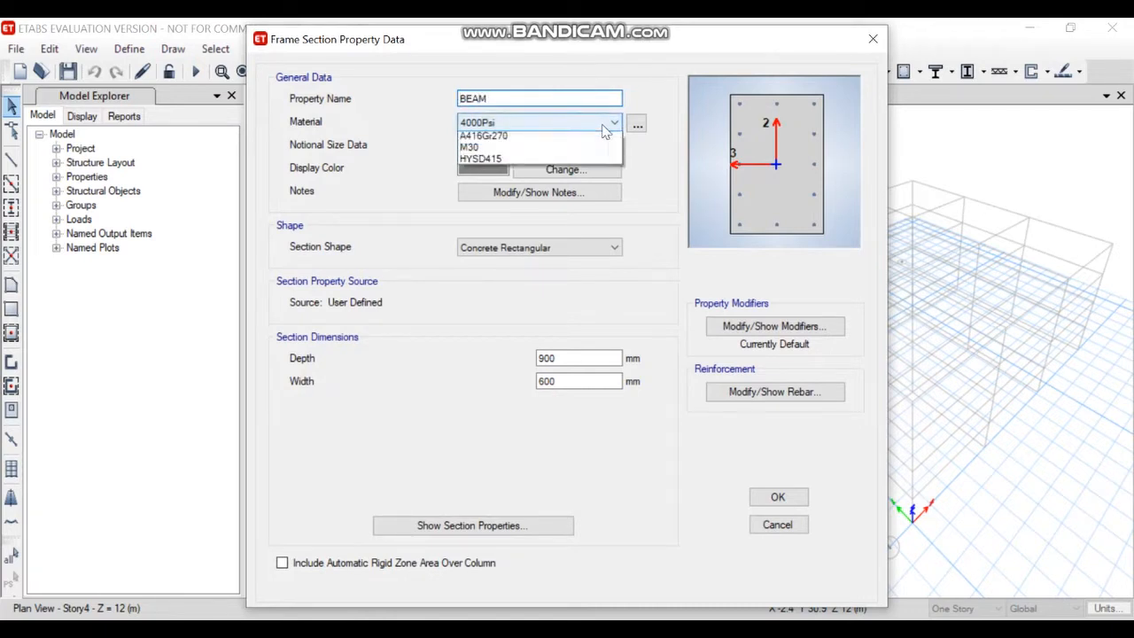
{"action": "left_click", "coordinate": [516, 184]}
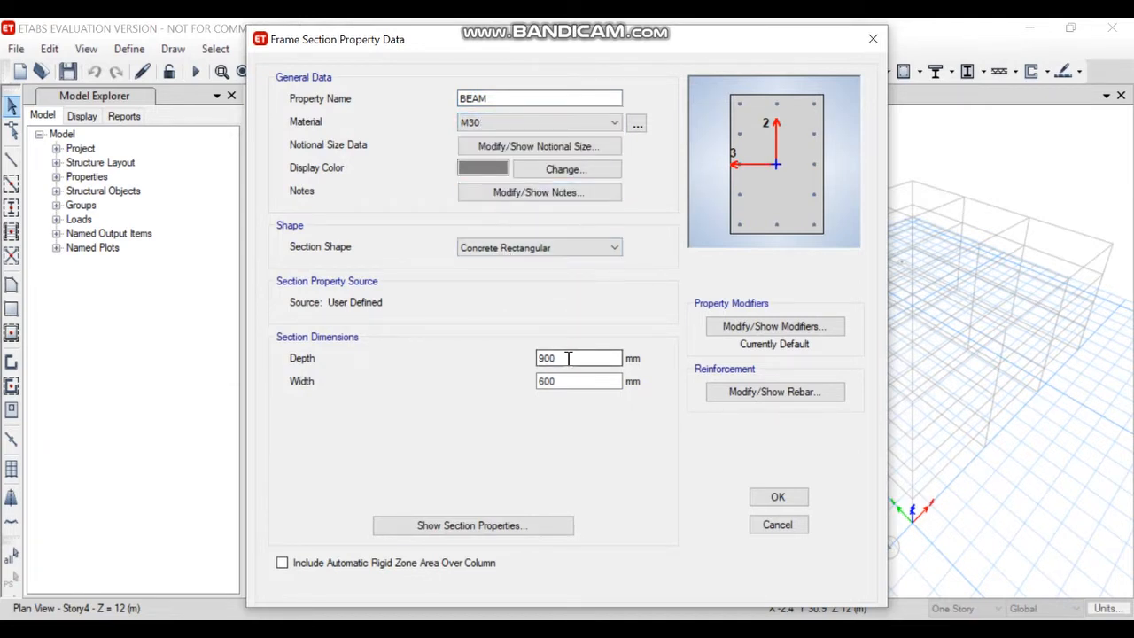
Set the BEAM section's depth to 300 mm and its width to 300 mm.
{"action": "left_click_drag", "start_coordinate": [568, 358], "coordinate": [518, 363]}
{"action": "type", "text": "3"}
{"action": "left_click_drag", "start_coordinate": [538, 381], "coordinate": [558, 381]}
{"action": "type", "text": "3"}
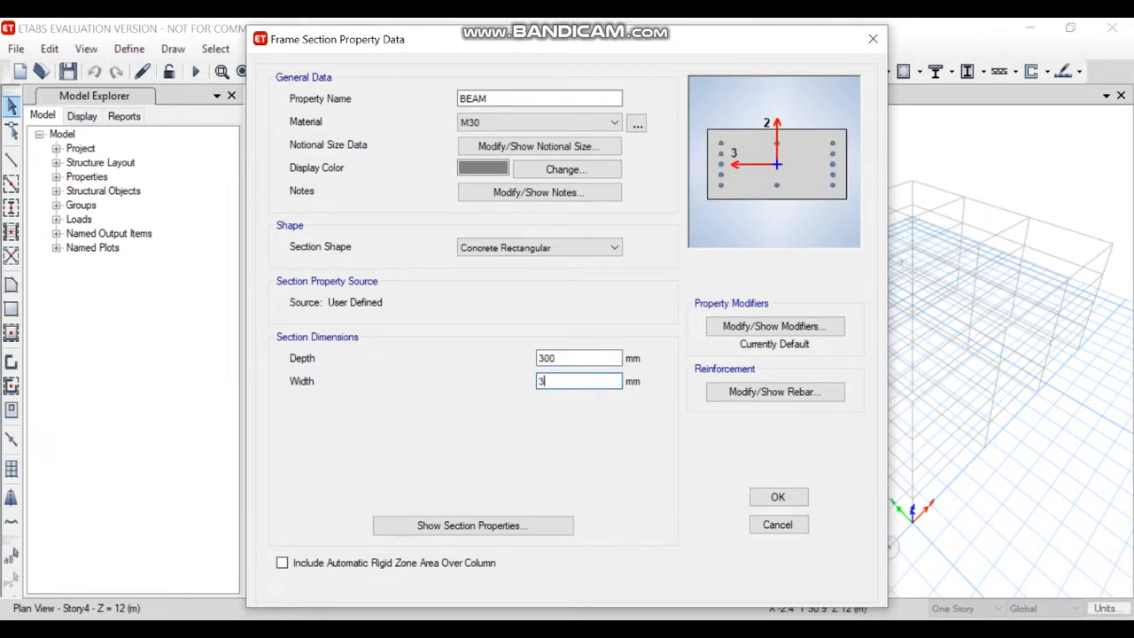
Set the rebar material of the BEAM section's longitudinal bars and confinement ties to HYSD415.
{"action": "left_click", "coordinate": [783, 397]}
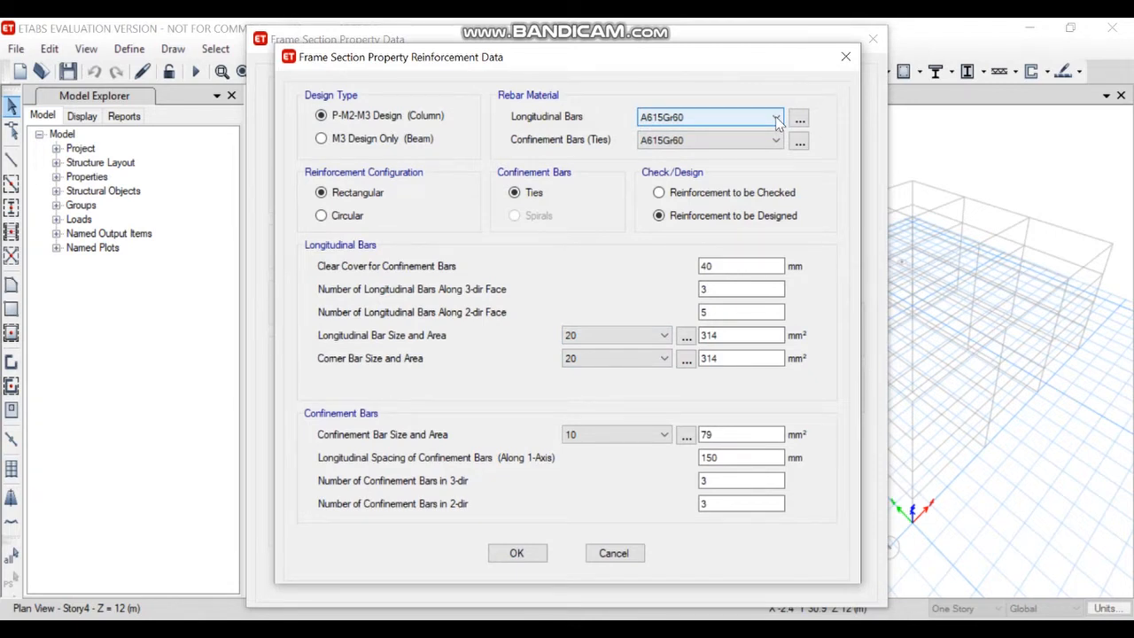
{"action": "left_click", "coordinate": [777, 119]}
{"action": "left_click", "coordinate": [732, 141]}
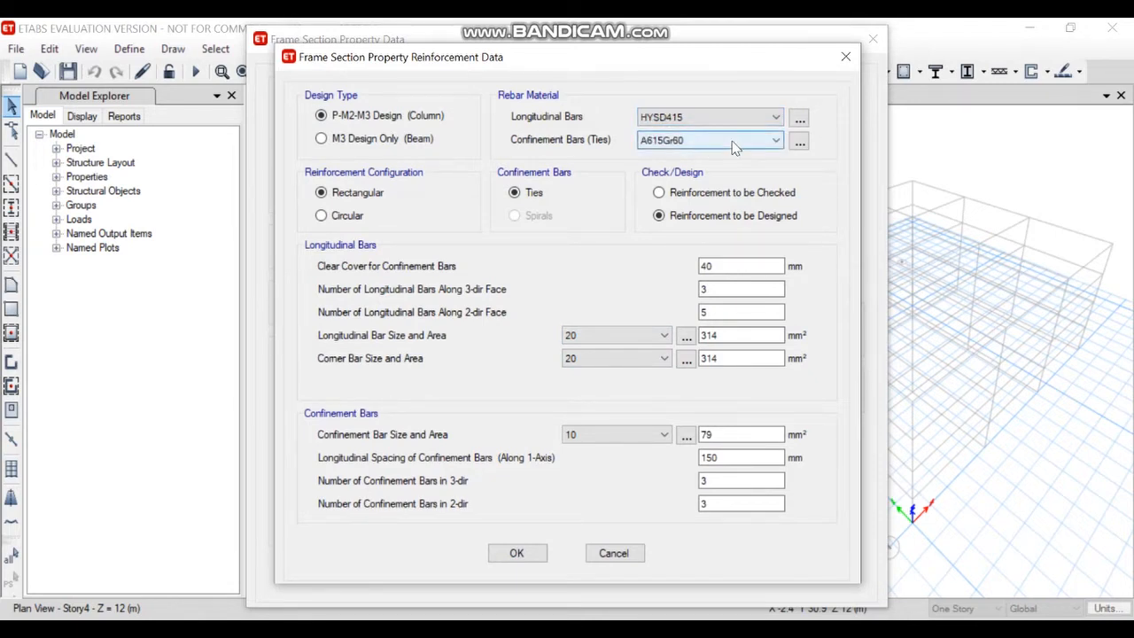
{"action": "left_click", "coordinate": [732, 141]}
{"action": "left_click", "coordinate": [687, 169]}
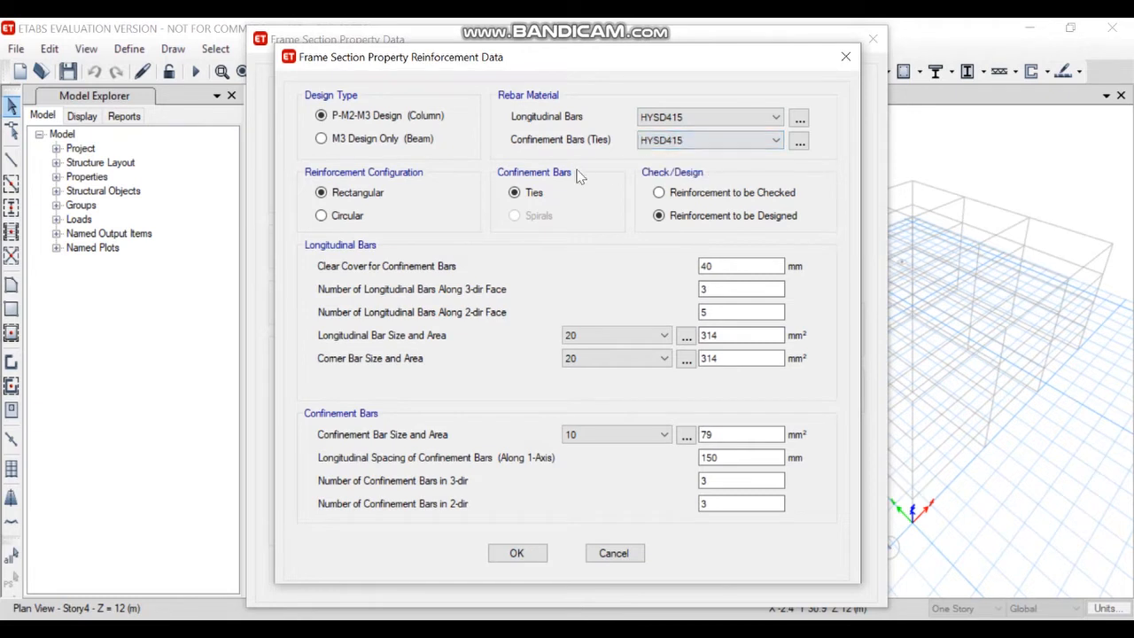
Set the BEAM section's design type to M3 Design Only (Beam) with 40 mm top and bottom bar cover, and accept the section.
{"action": "left_click", "coordinate": [322, 140]}
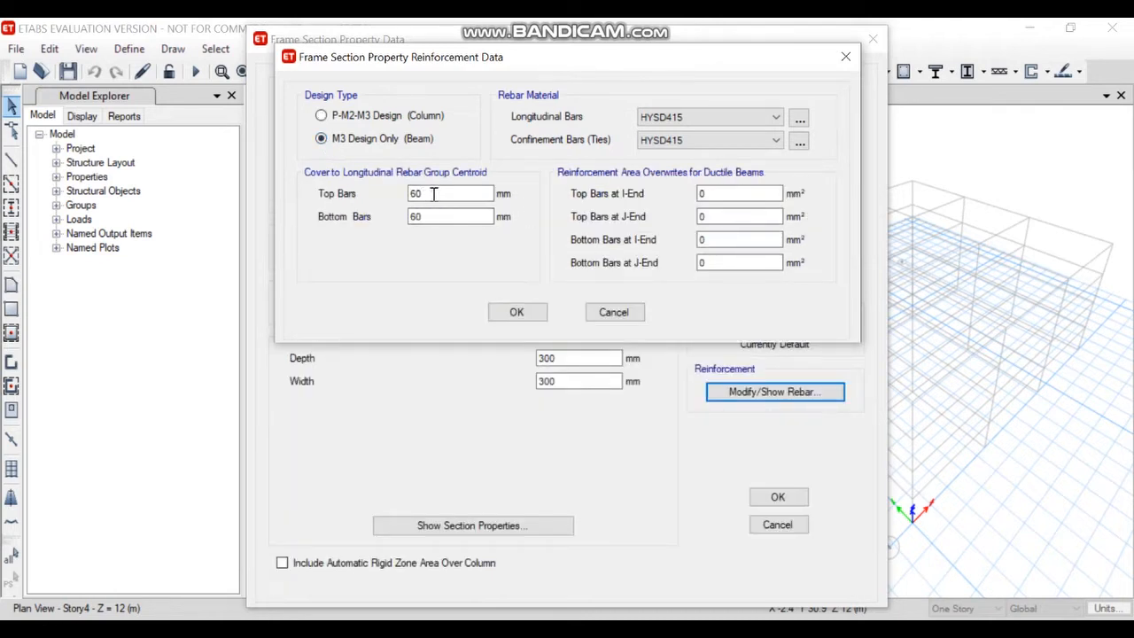
{"action": "left_click_drag", "start_coordinate": [434, 193], "coordinate": [402, 197]}
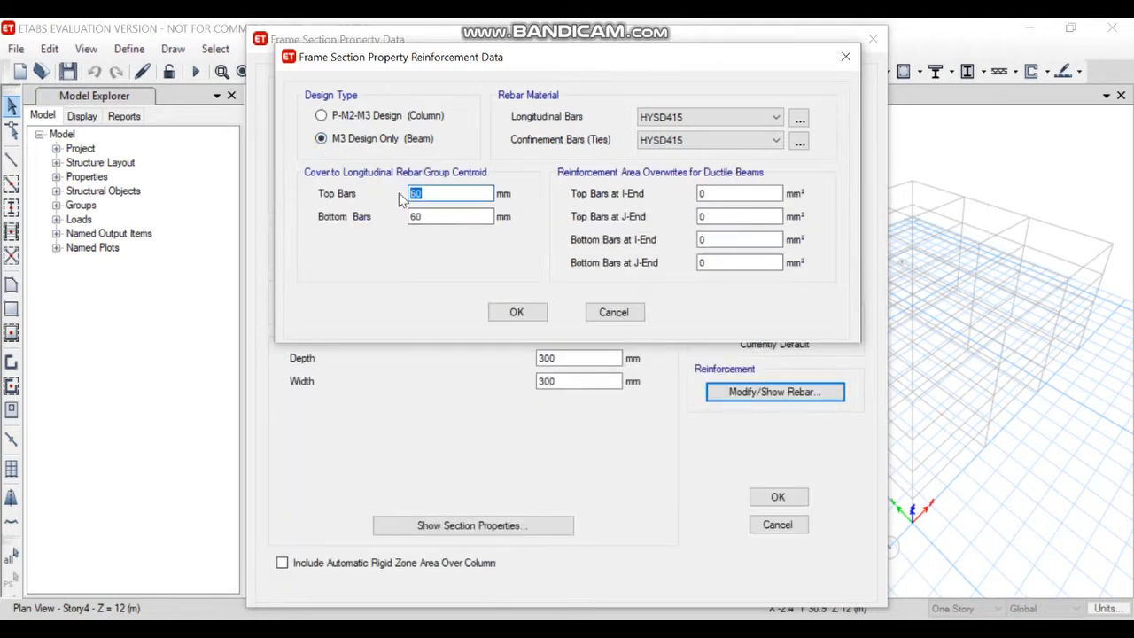
{"action": "type", "text": "4"}
{"action": "left_click_drag", "start_coordinate": [423, 216], "coordinate": [395, 218]}
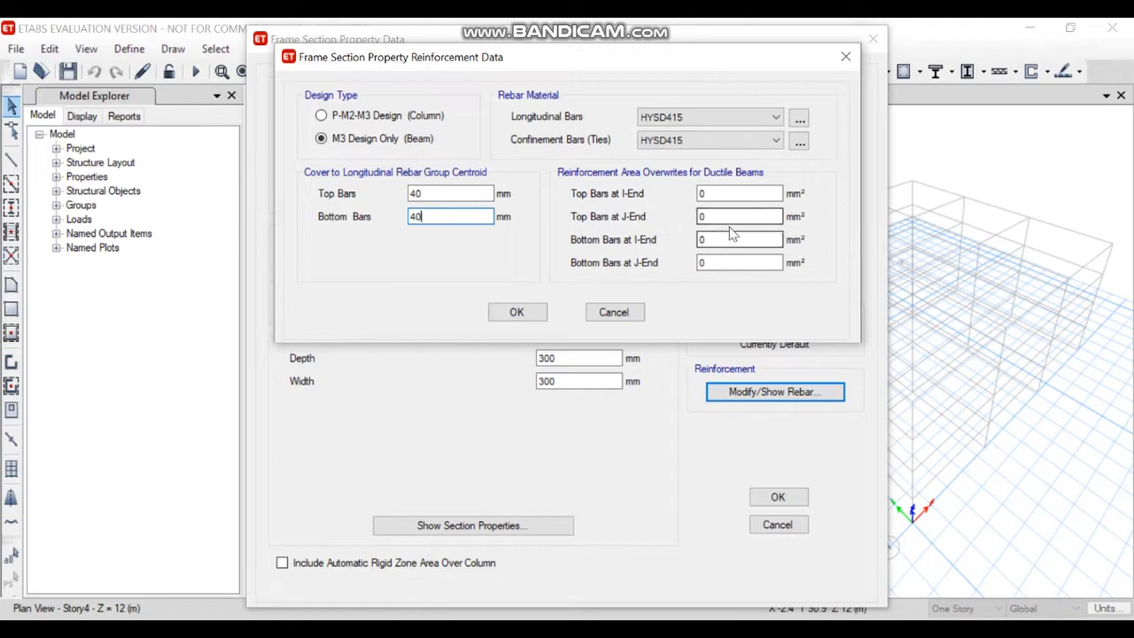
{"action": "left_click", "coordinate": [516, 312]}
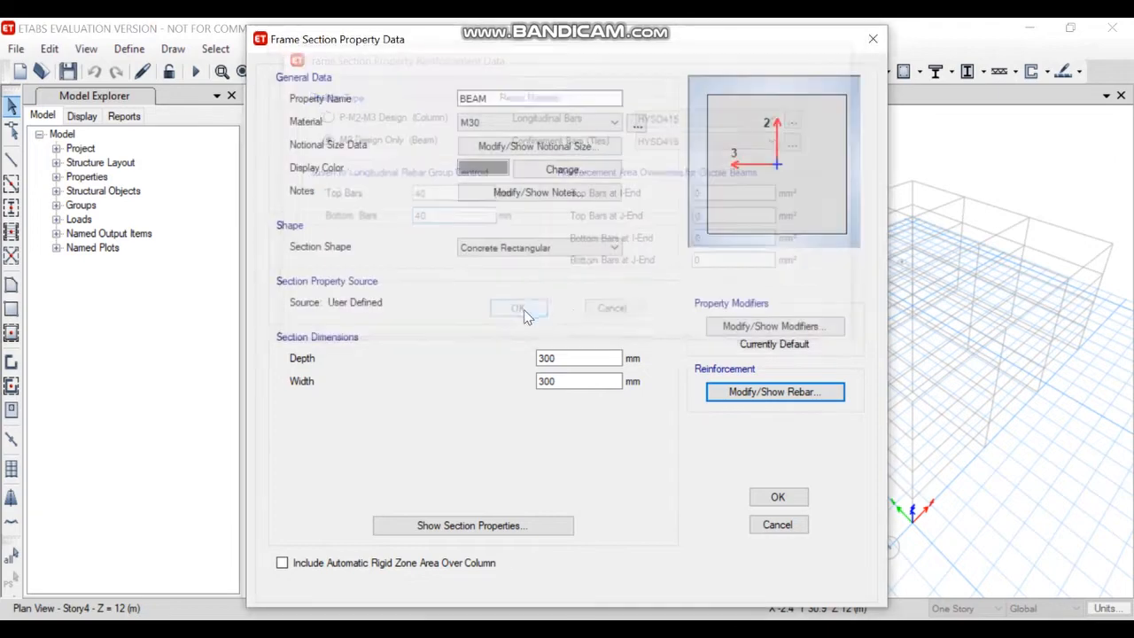
{"action": "left_click", "coordinate": [774, 497]}
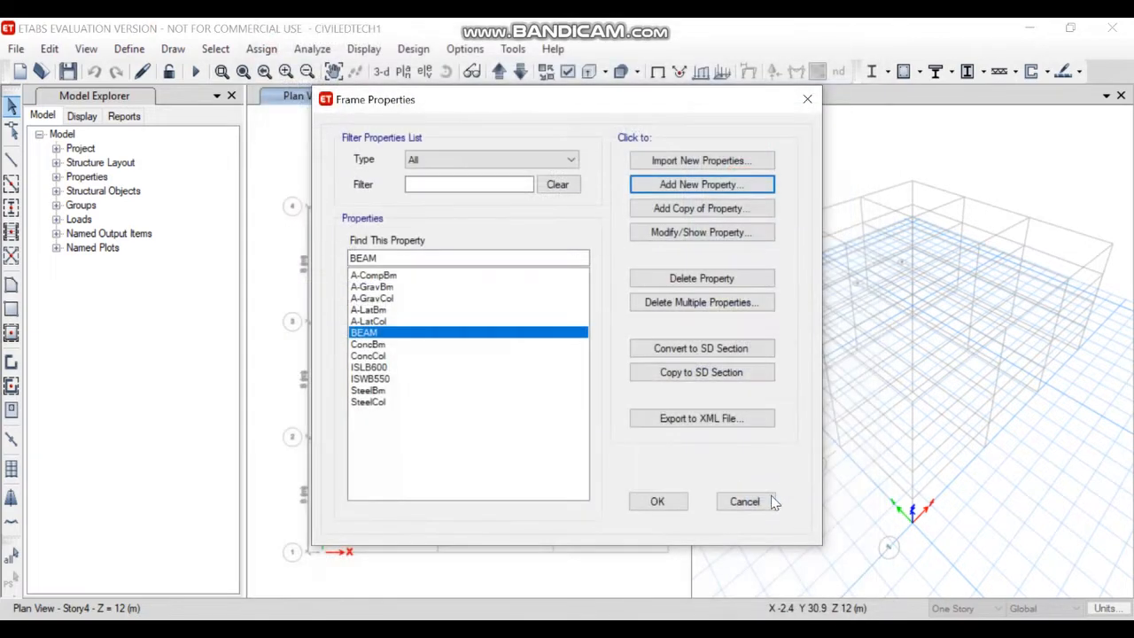
Add another concrete rectangular frame section with a depth of 300 mm and a width of 300 mm.
{"action": "left_click", "coordinate": [727, 185]}
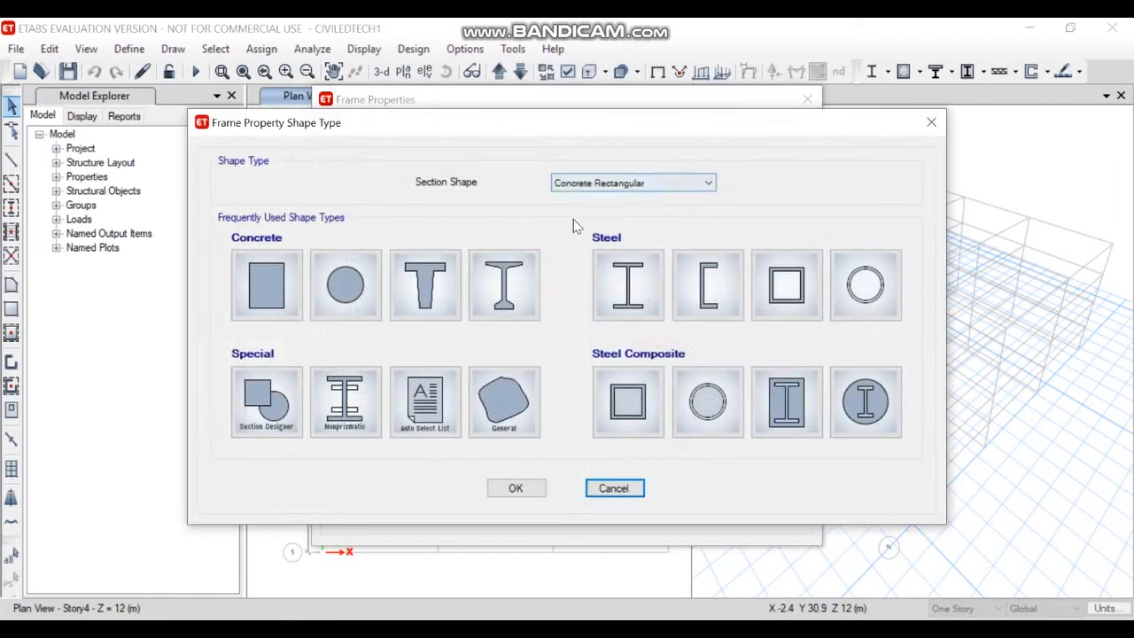
{"action": "left_click", "coordinate": [274, 283]}
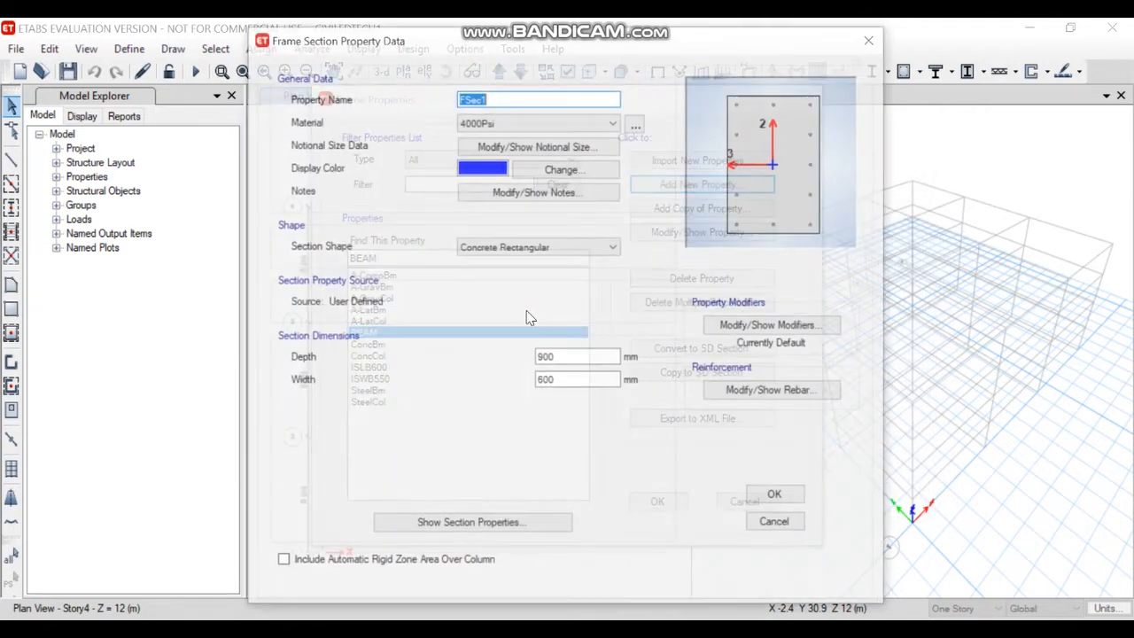
{"action": "left_click_drag", "start_coordinate": [568, 358], "coordinate": [504, 362]}
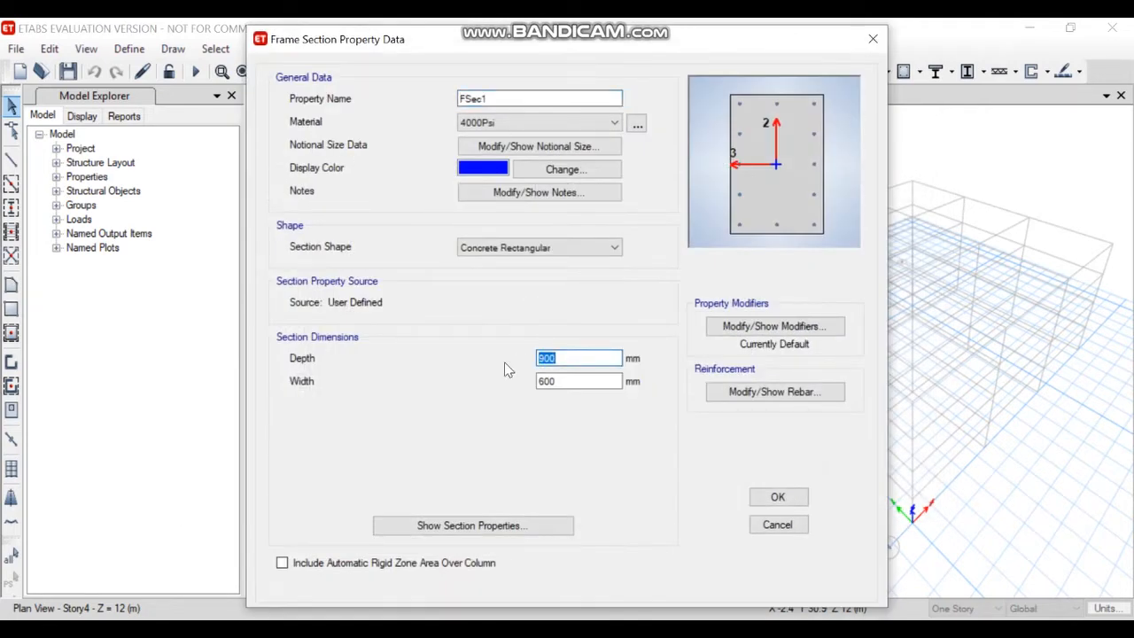
{"action": "type", "text": "30"}
{"action": "left_click_drag", "start_coordinate": [567, 380], "coordinate": [519, 380]}
{"action": "type", "text": "3"}
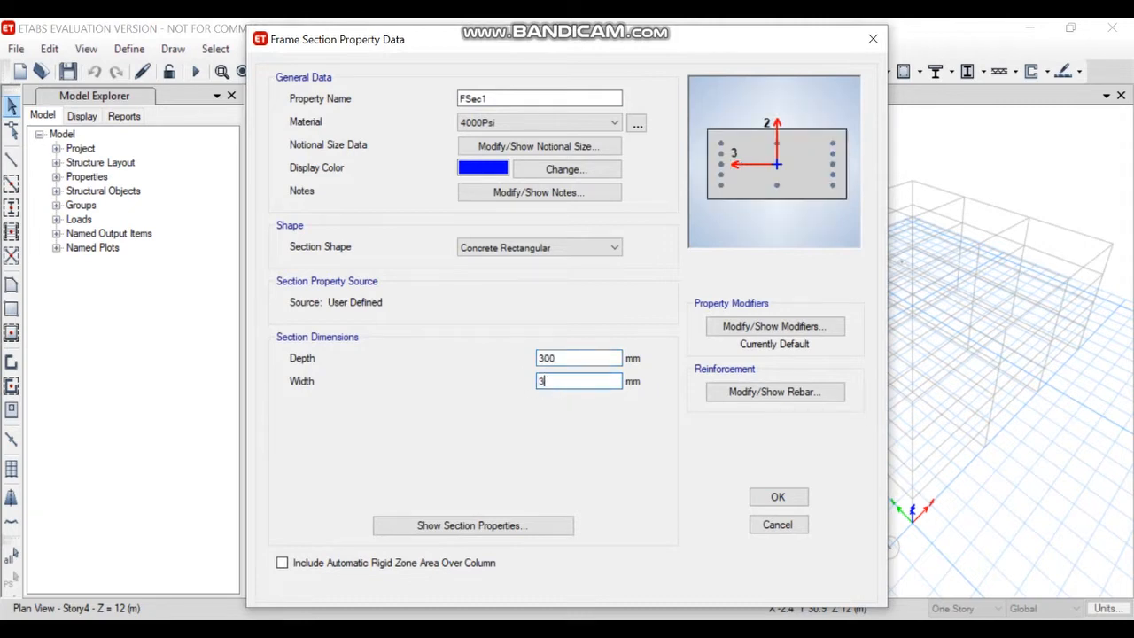
Name the new 300 x 300 mm section COLUMN and assign M30 as its material.
{"action": "double_click", "coordinate": [498, 98]}
{"action": "type", "text": "COLUMN"}
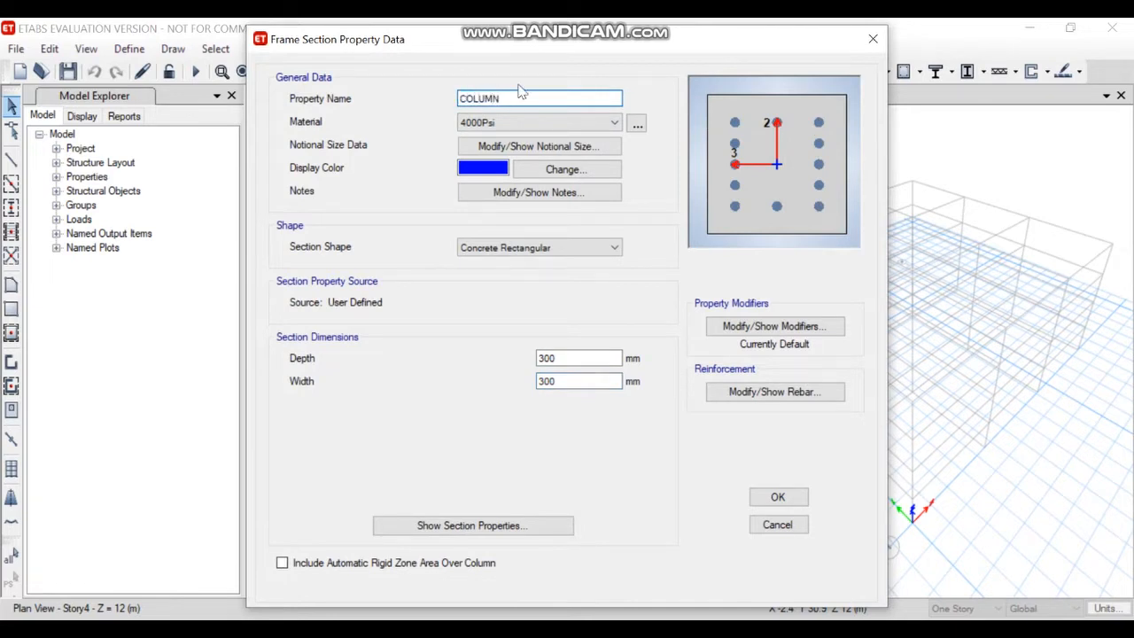
{"action": "left_click", "coordinate": [578, 121]}
{"action": "left_click", "coordinate": [507, 185]}
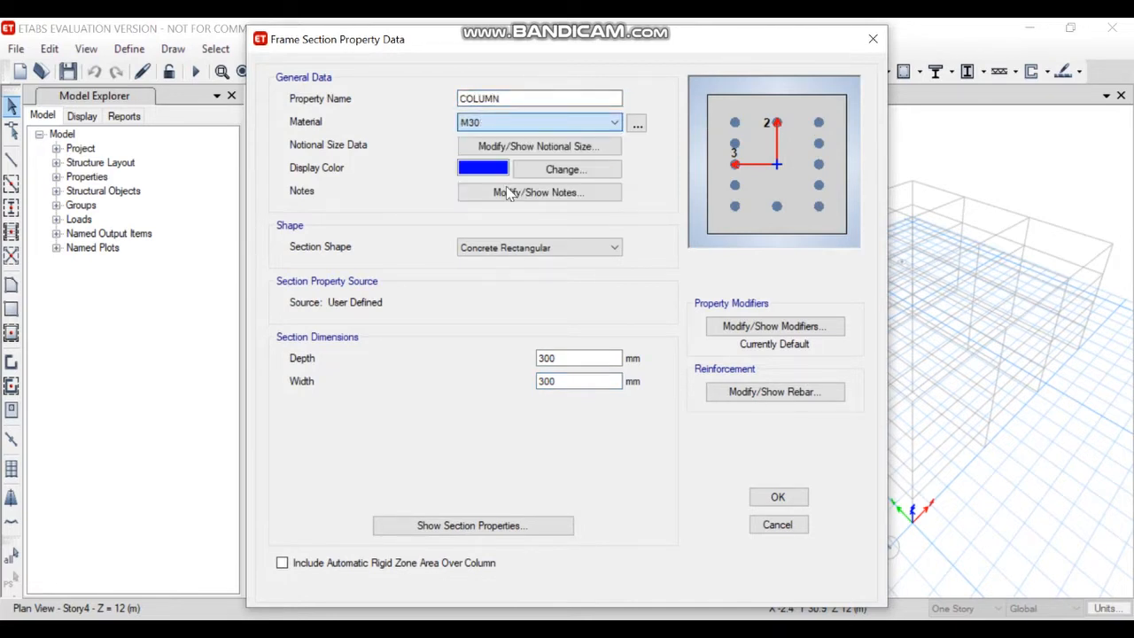
Set the COLUMN section's longitudinal bars and confinement ties to HYSD415 under P-M2-M3 Design (Column), and accept the frame sections.
{"action": "left_click", "coordinate": [758, 393]}
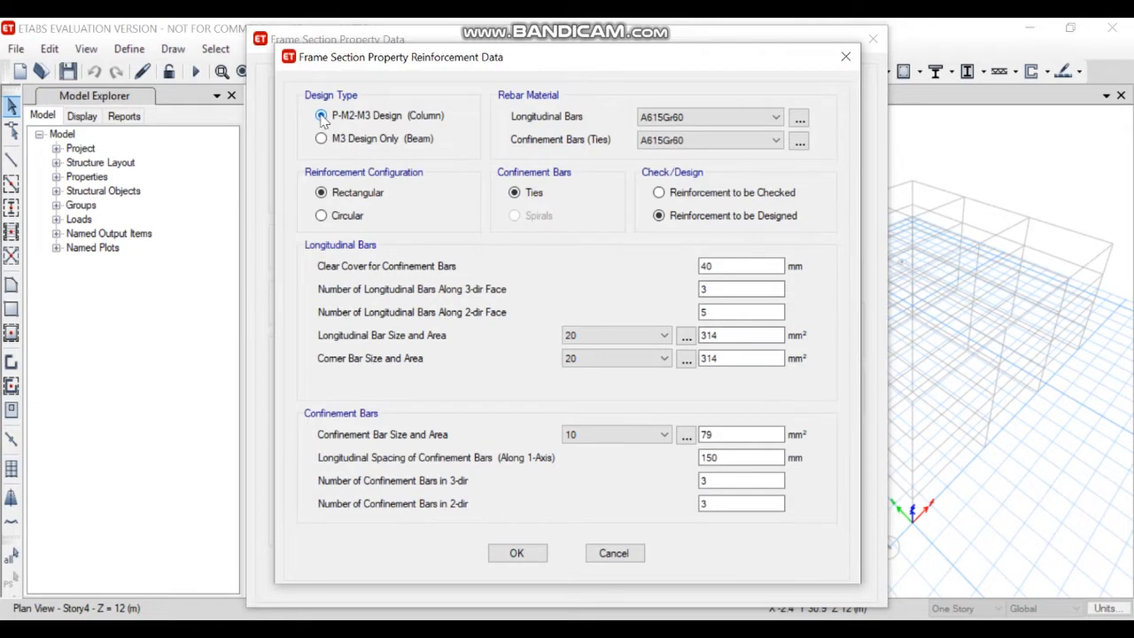
{"action": "left_click", "coordinate": [774, 119]}
{"action": "left_click", "coordinate": [673, 144]}
{"action": "left_click", "coordinate": [767, 139]}
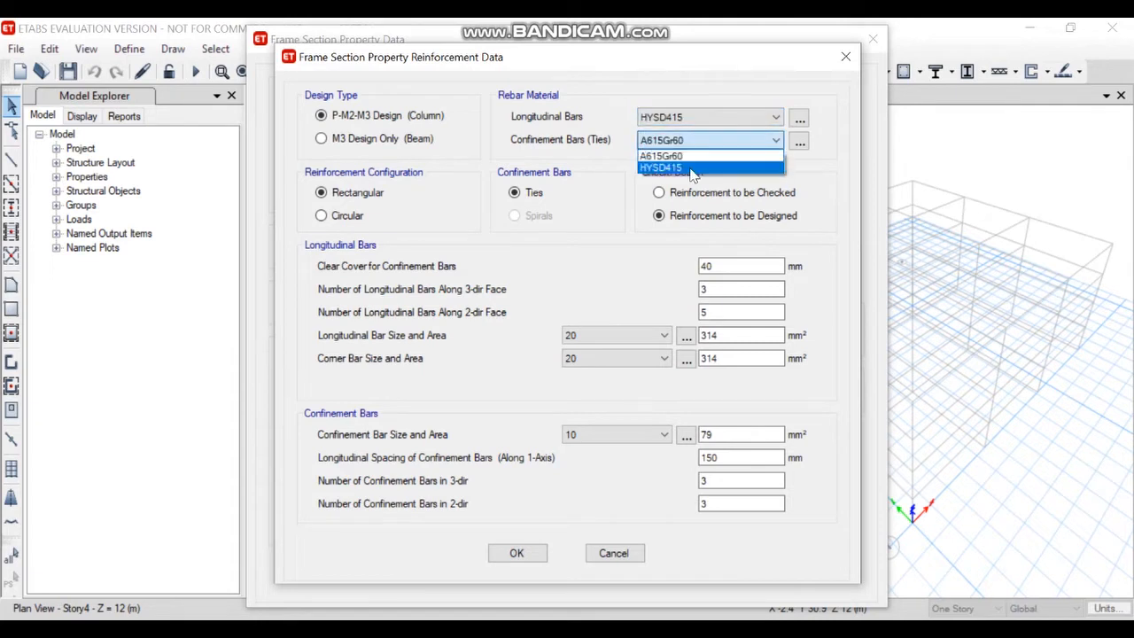
{"action": "left_click", "coordinate": [692, 168]}
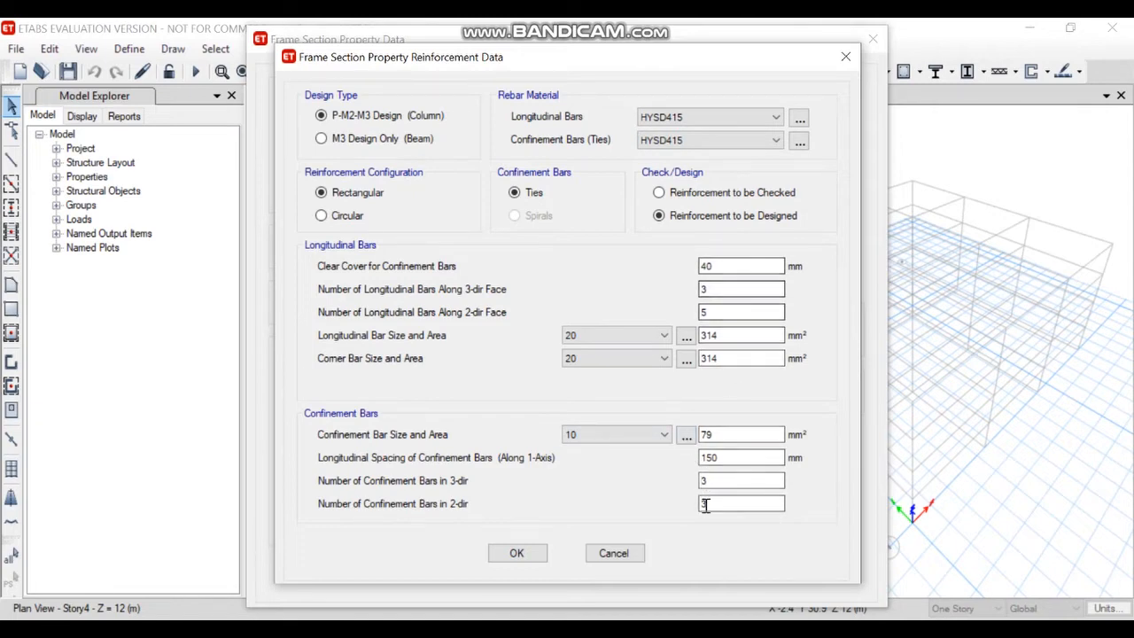
{"action": "left_click", "coordinate": [518, 554]}
{"action": "left_click", "coordinate": [773, 496]}
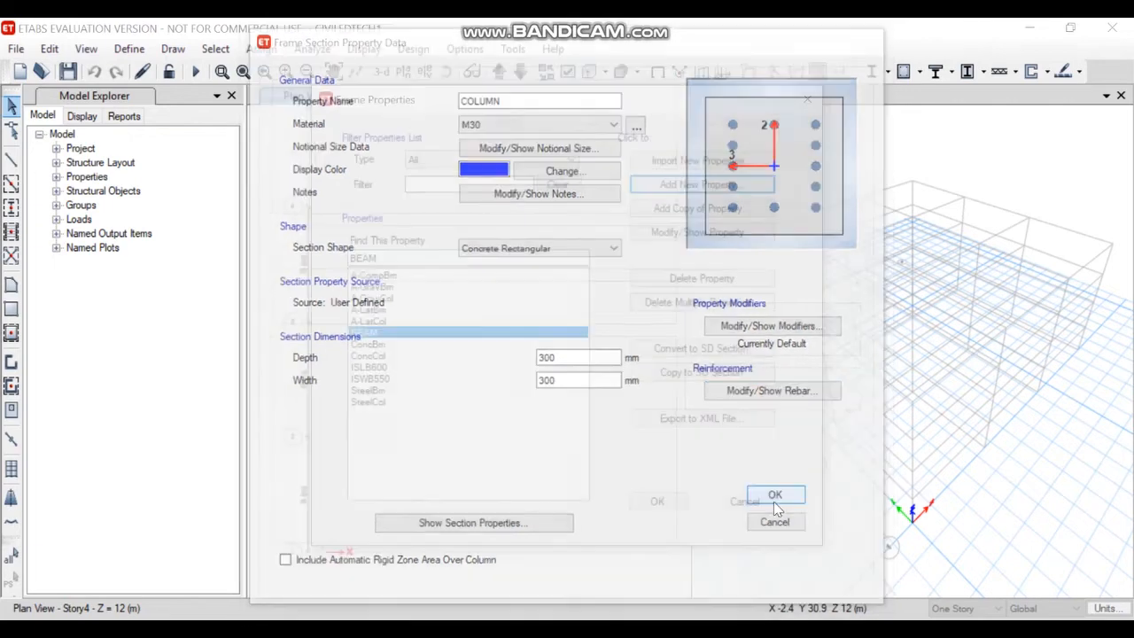
{"action": "left_click", "coordinate": [657, 501]}
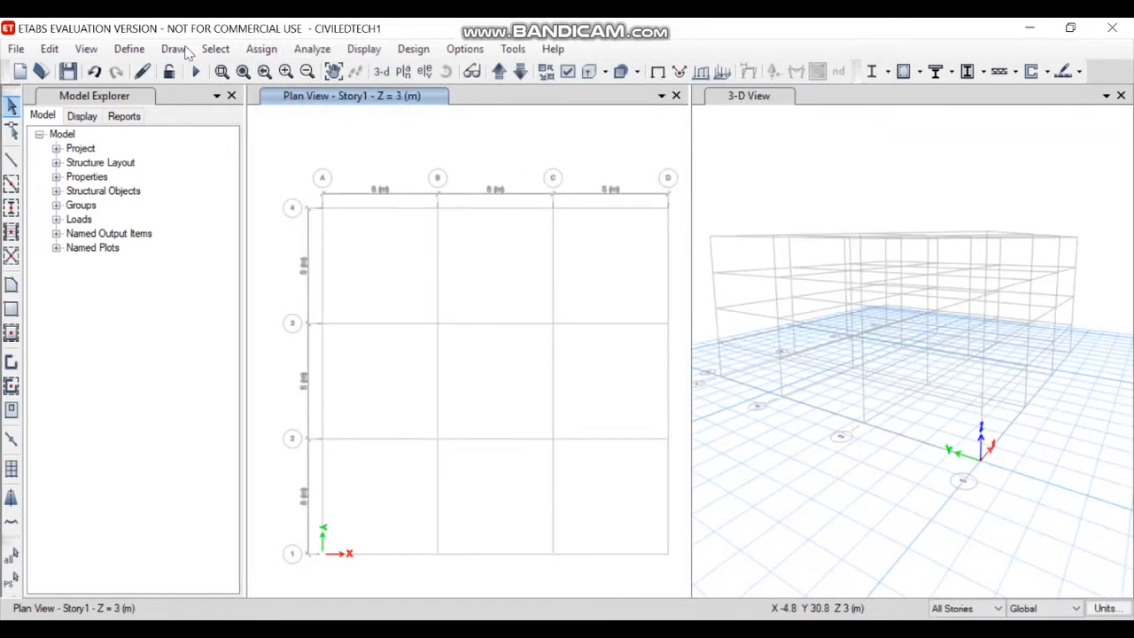
Add a slab property named Slab with M30 as its material and accept the slab definitions.
{"action": "left_click", "coordinate": [130, 50]}
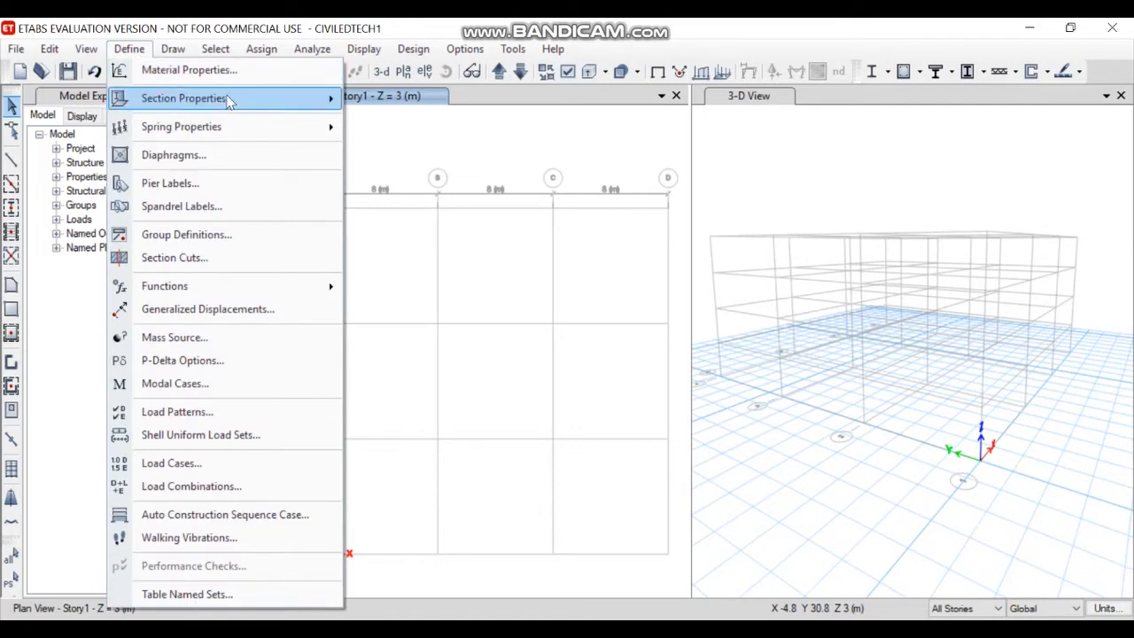
{"action": "mouse_move", "coordinate": [302, 100]}
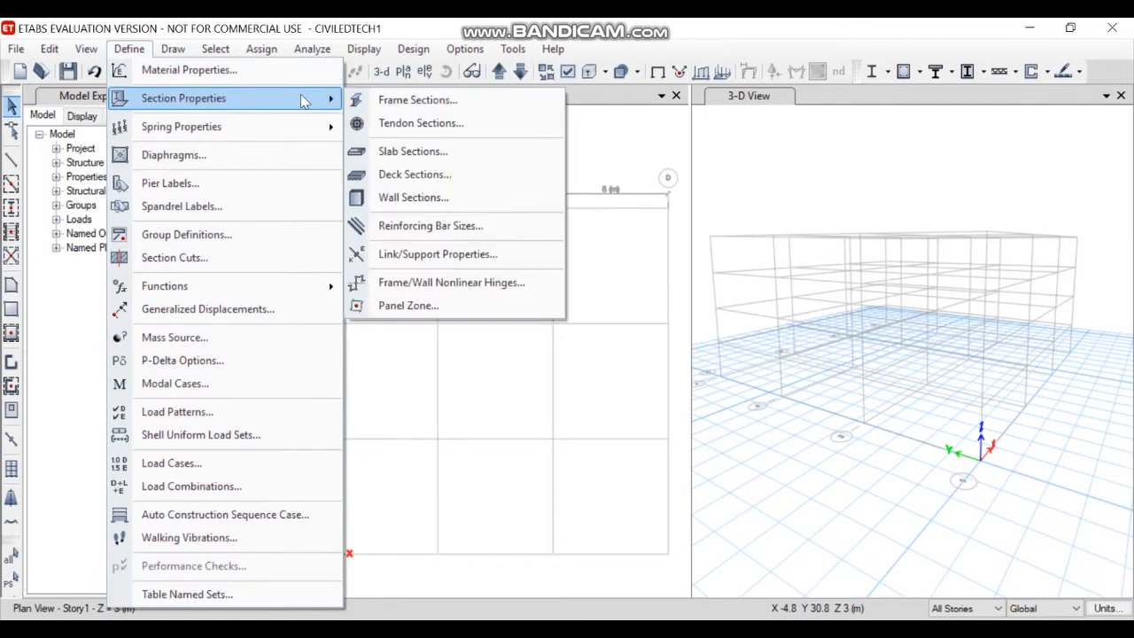
{"action": "left_click", "coordinate": [434, 151]}
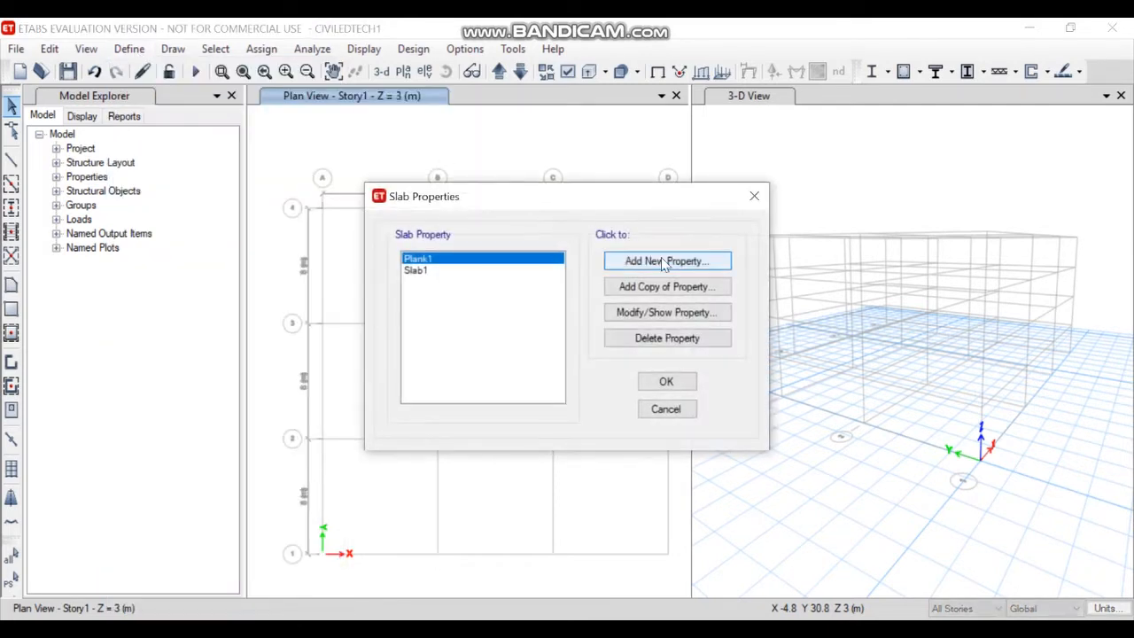
{"action": "left_click", "coordinate": [705, 264]}
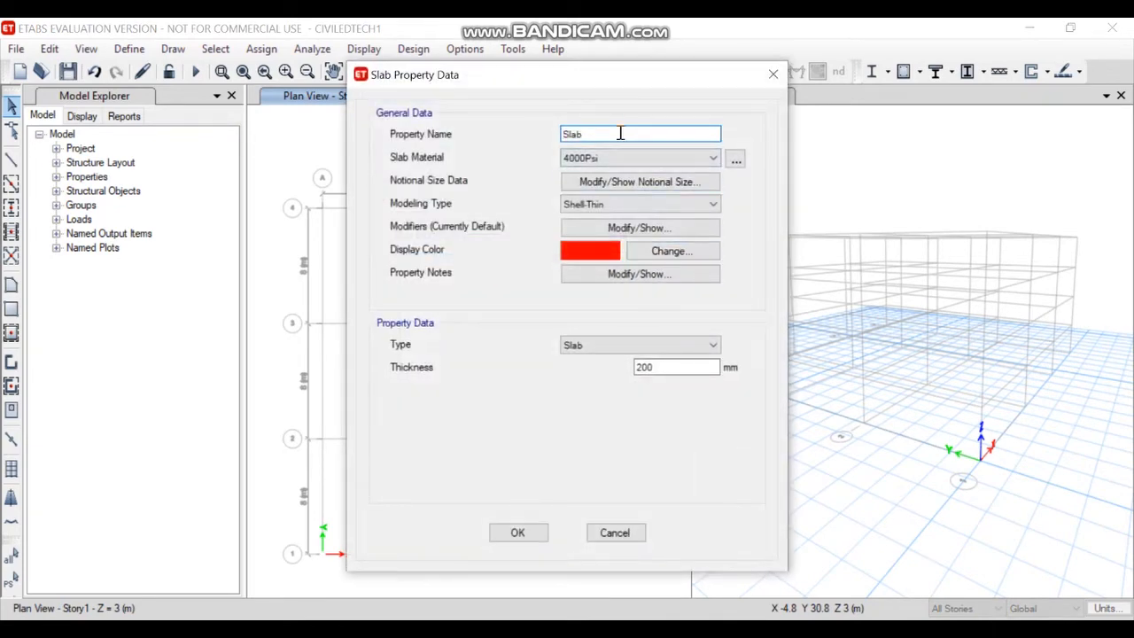
{"action": "left_click", "coordinate": [705, 165]}
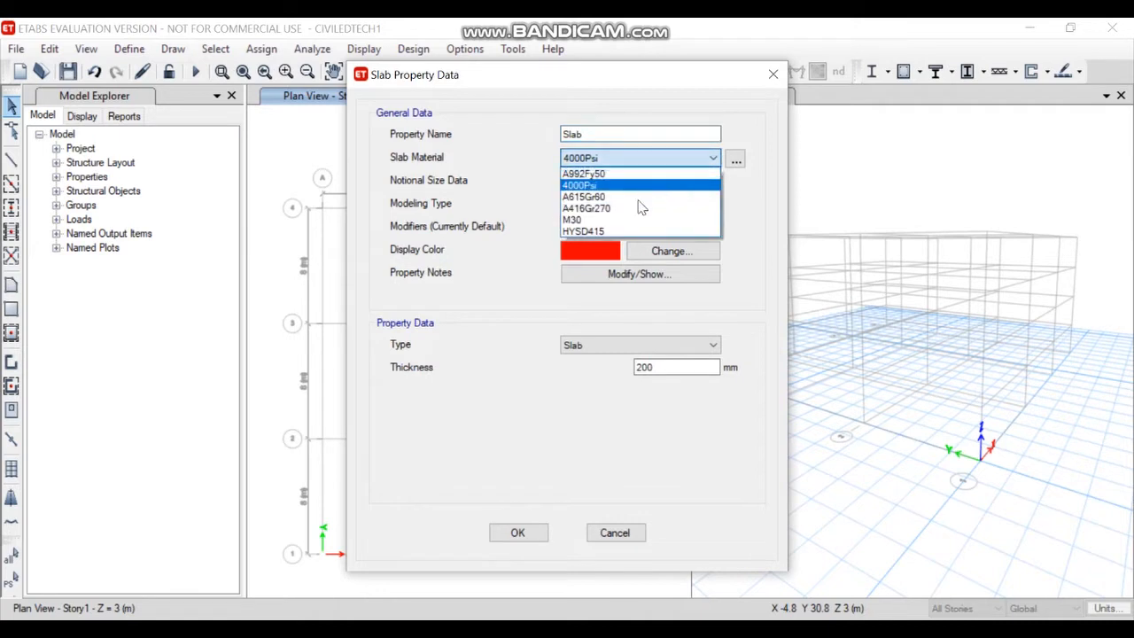
{"action": "left_click", "coordinate": [607, 221]}
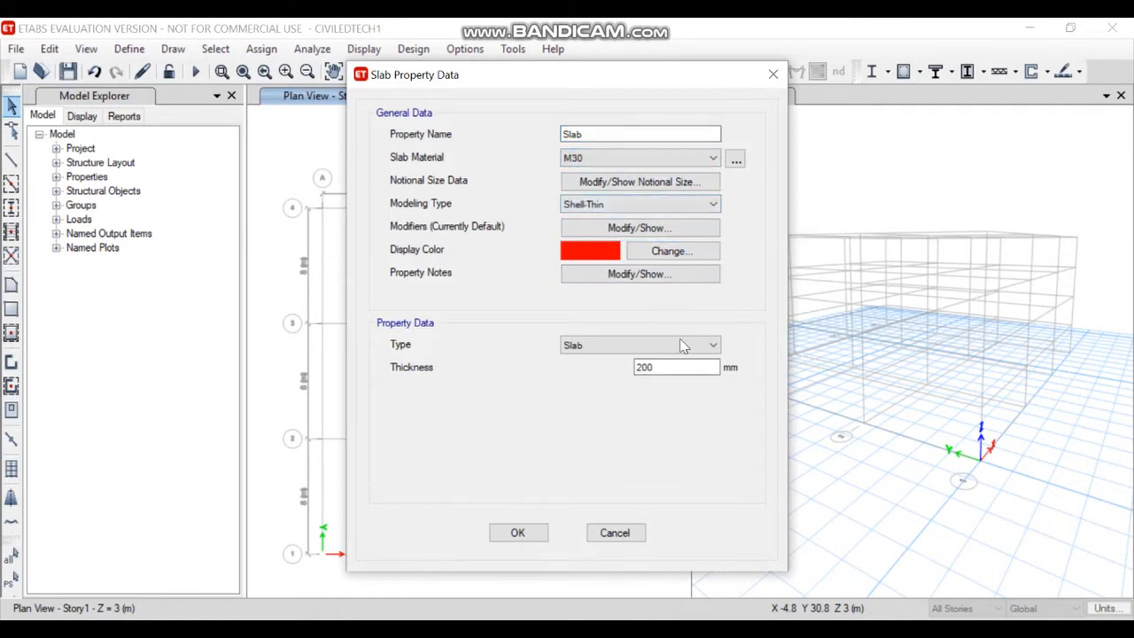
{"action": "left_click", "coordinate": [671, 367]}
{"action": "left_click", "coordinate": [522, 533]}
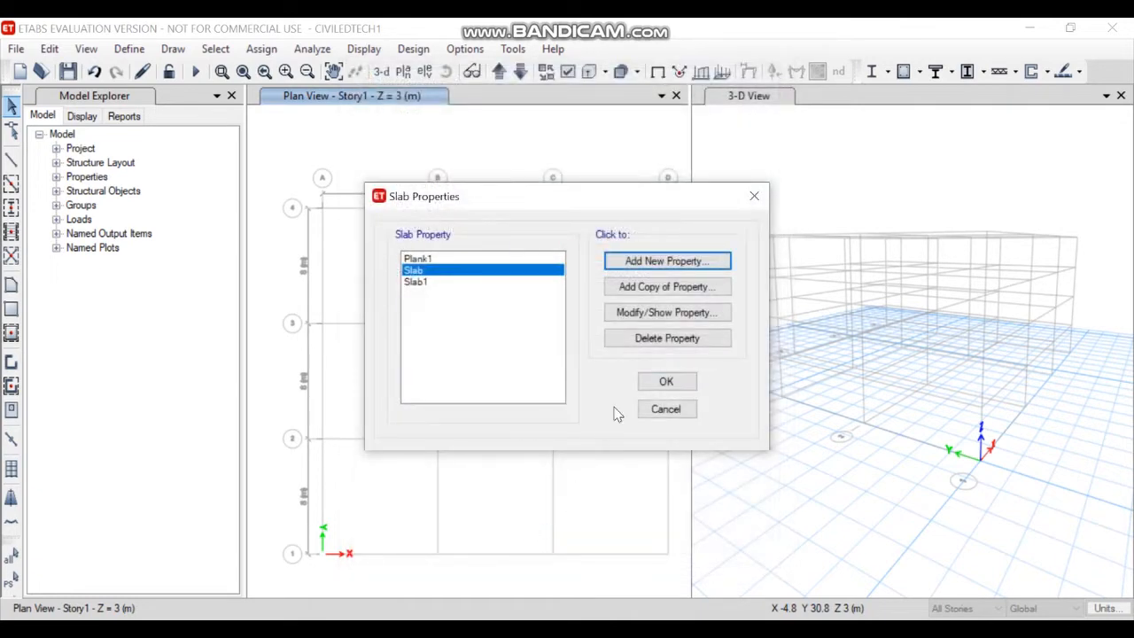
{"action": "left_click", "coordinate": [664, 381]}
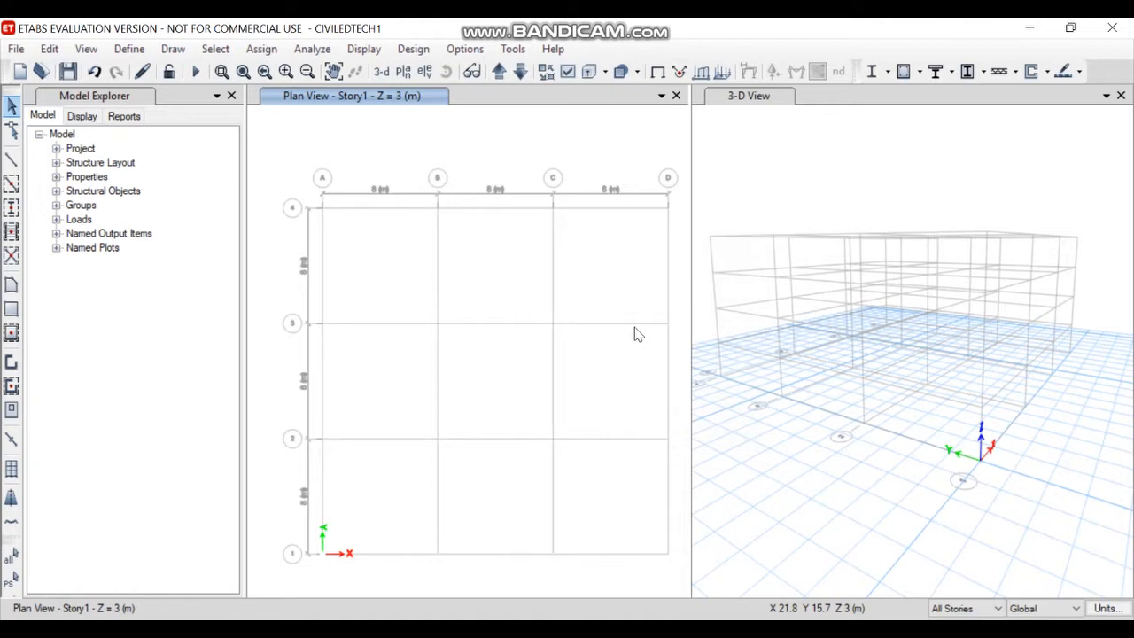
Try to quick-draw beams with the beam section along all grid lines of the Story1 plan.
{"action": "left_click", "coordinate": [172, 50]}
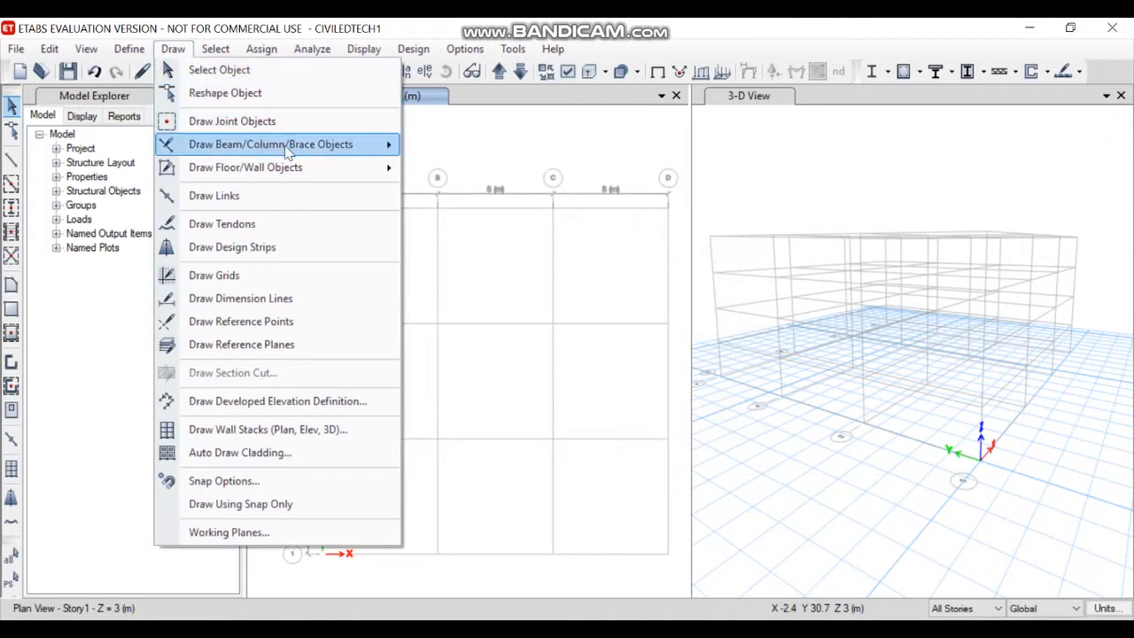
{"action": "mouse_move", "coordinate": [288, 149]}
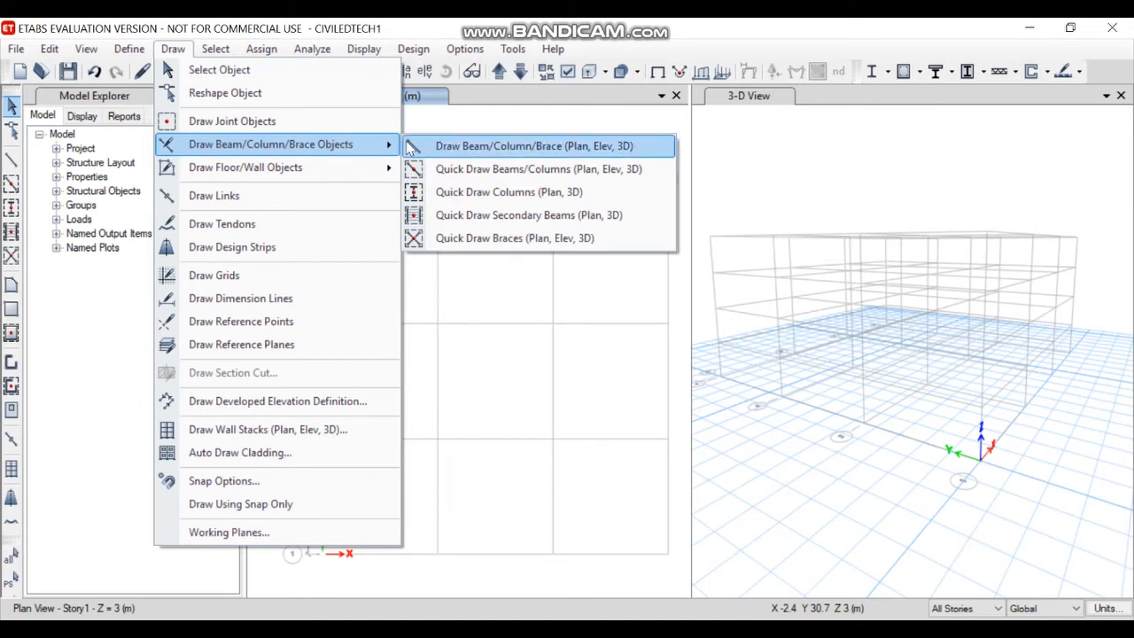
{"action": "left_click", "coordinate": [501, 176]}
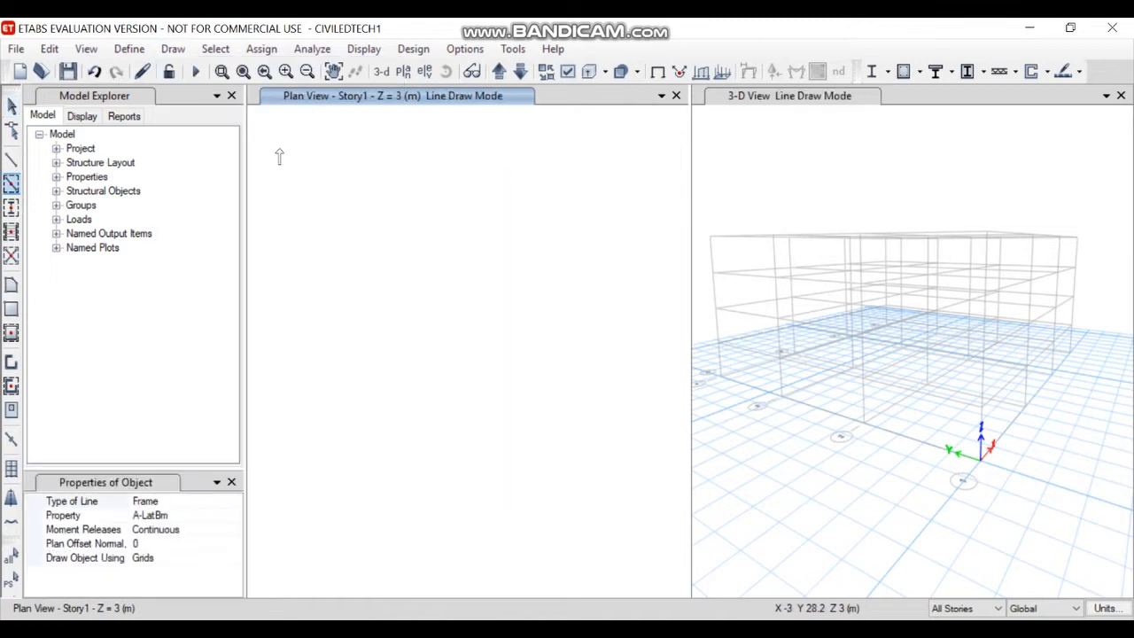
{"action": "left_click", "coordinate": [172, 514]}
{"action": "left_click", "coordinate": [234, 514]}
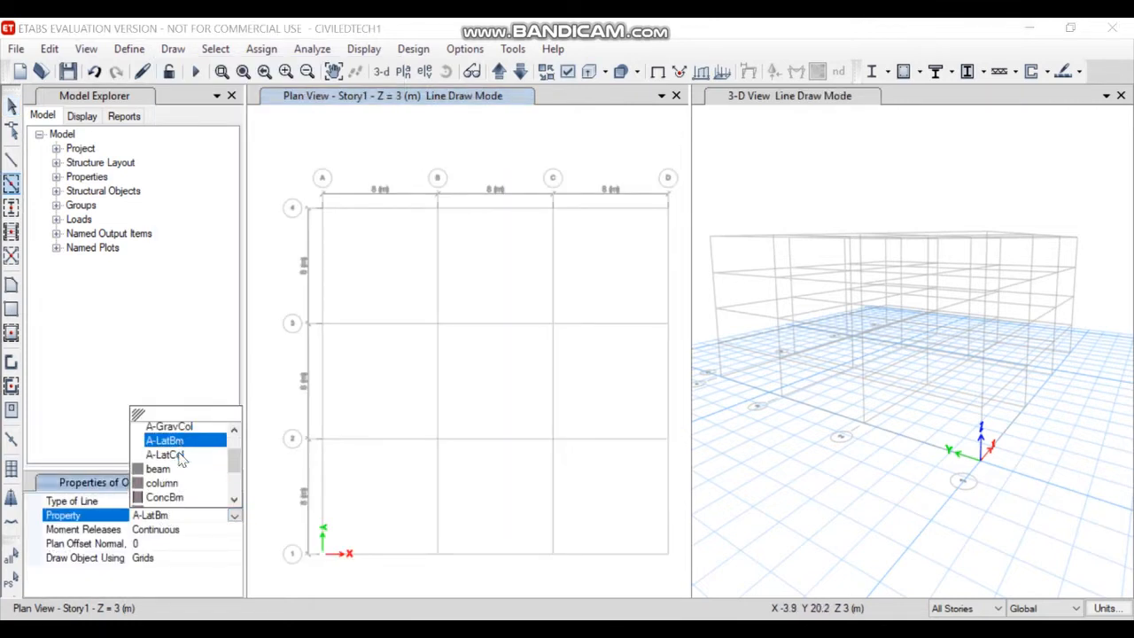
{"action": "scroll", "coordinate": [180, 458], "scroll_direction": "down", "scroll_amount": 4}
{"action": "scroll", "coordinate": [181, 472], "scroll_direction": "up", "scroll_amount": 3}
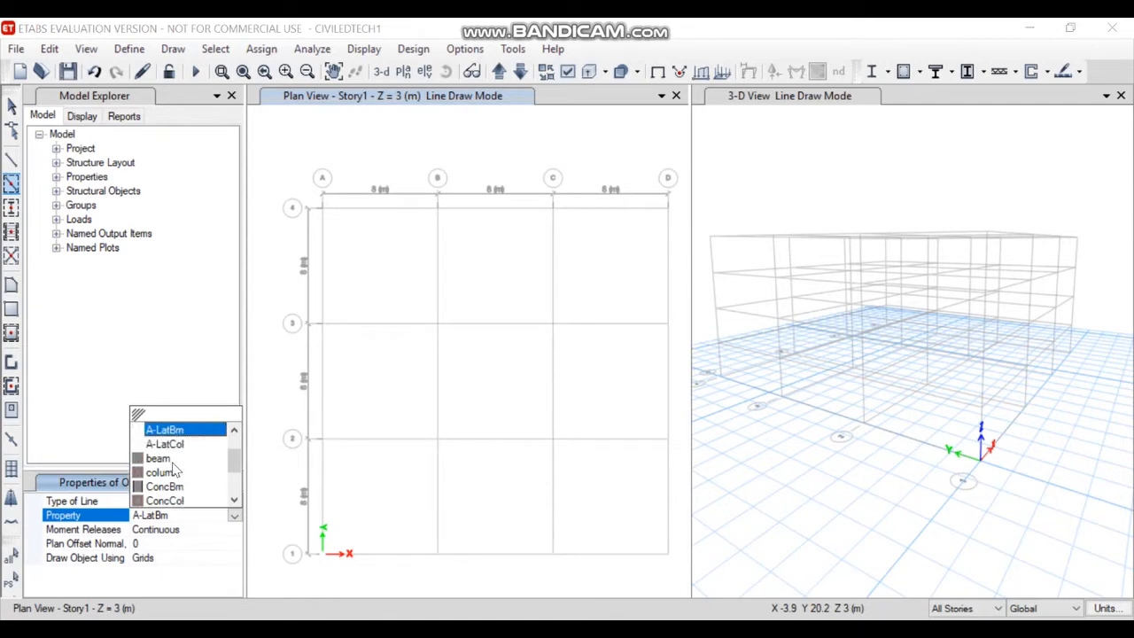
{"action": "left_click", "coordinate": [172, 459]}
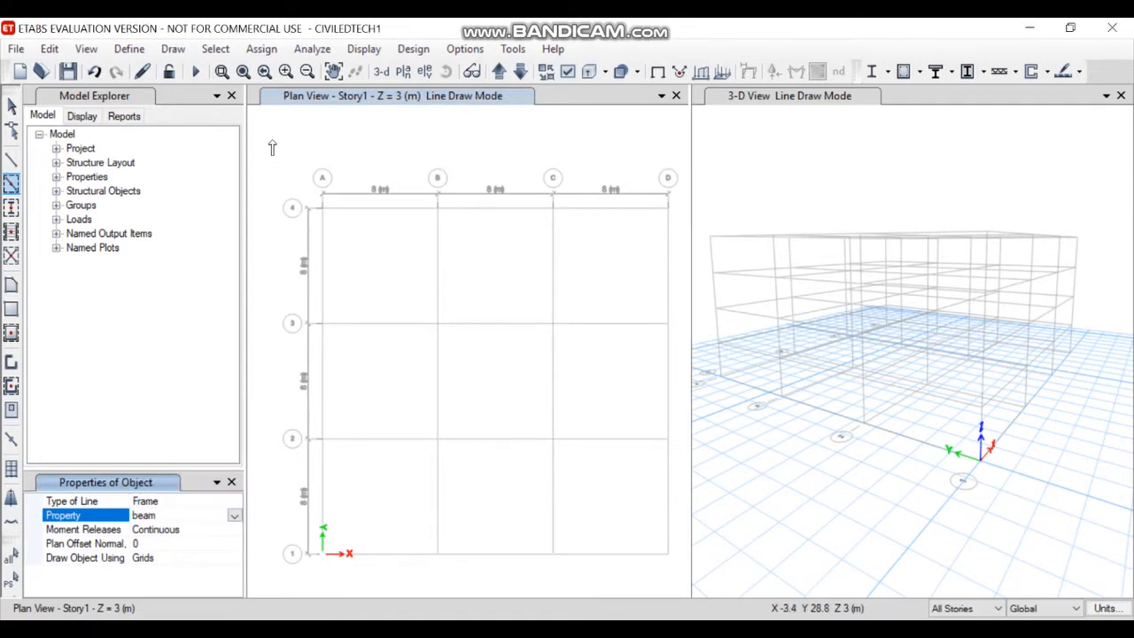
{"action": "mouse_move", "coordinate": [279, 135]}
{"action": "left_mouse_down"}
{"action": "mouse_move", "coordinate": [434, 349]}
{"action": "mouse_move", "coordinate": [609, 542]}
{"action": "mouse_move", "coordinate": [680, 586]}
{"action": "left_mouse_up"}
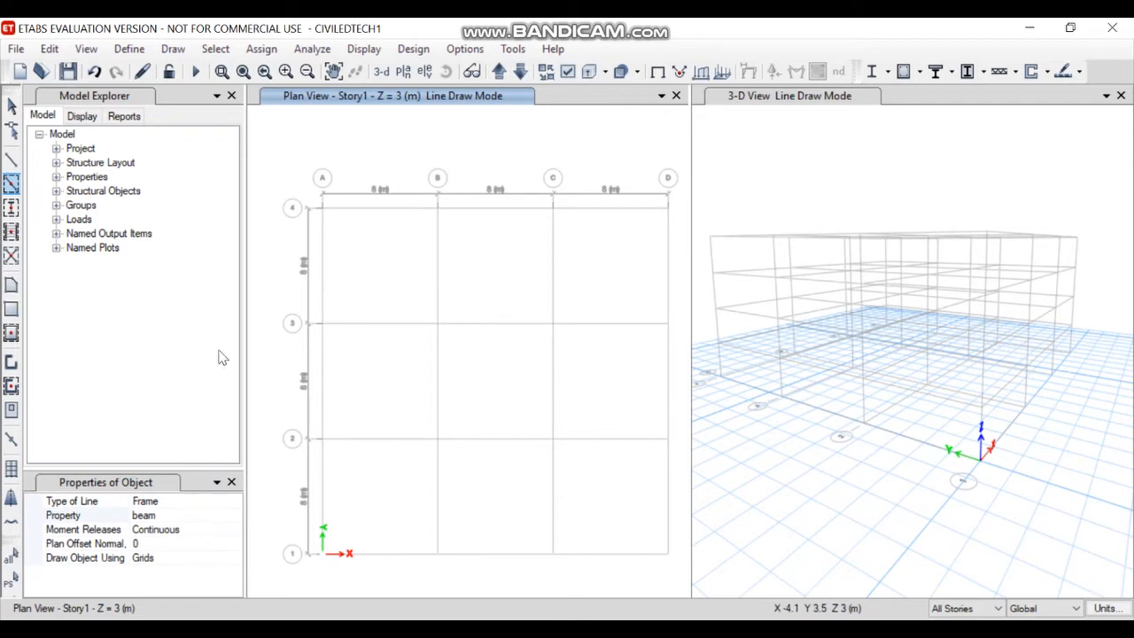
Quick-draw columns with the column section at all grid intersections of the Story1 plan, across all stories.
{"action": "left_click", "coordinate": [167, 53]}
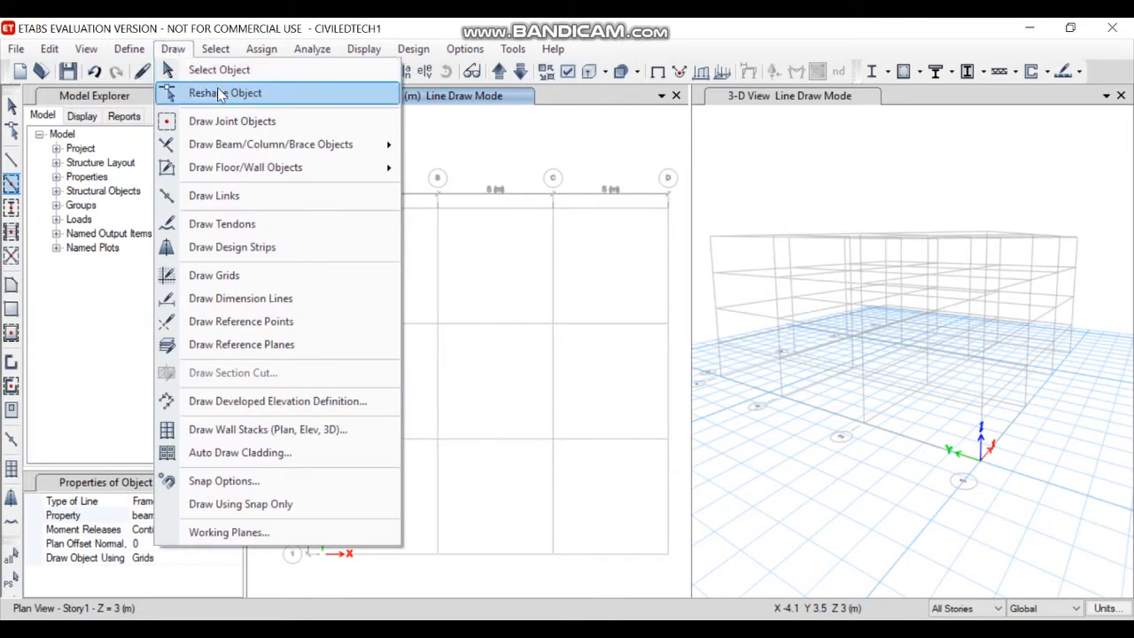
{"action": "mouse_move", "coordinate": [356, 147]}
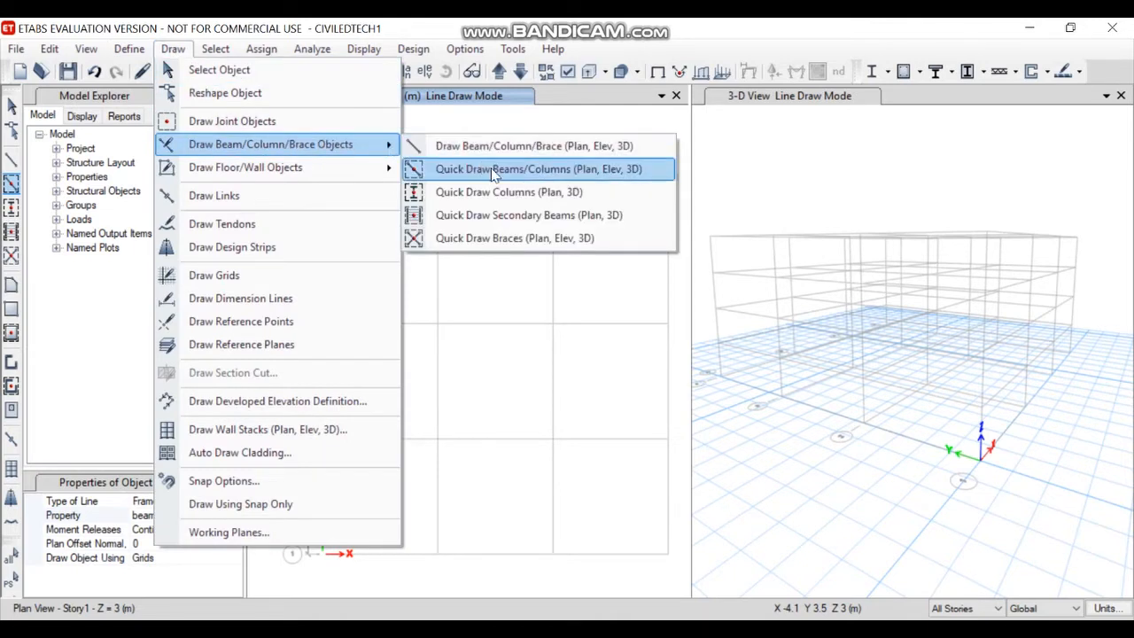
{"action": "left_click", "coordinate": [509, 196]}
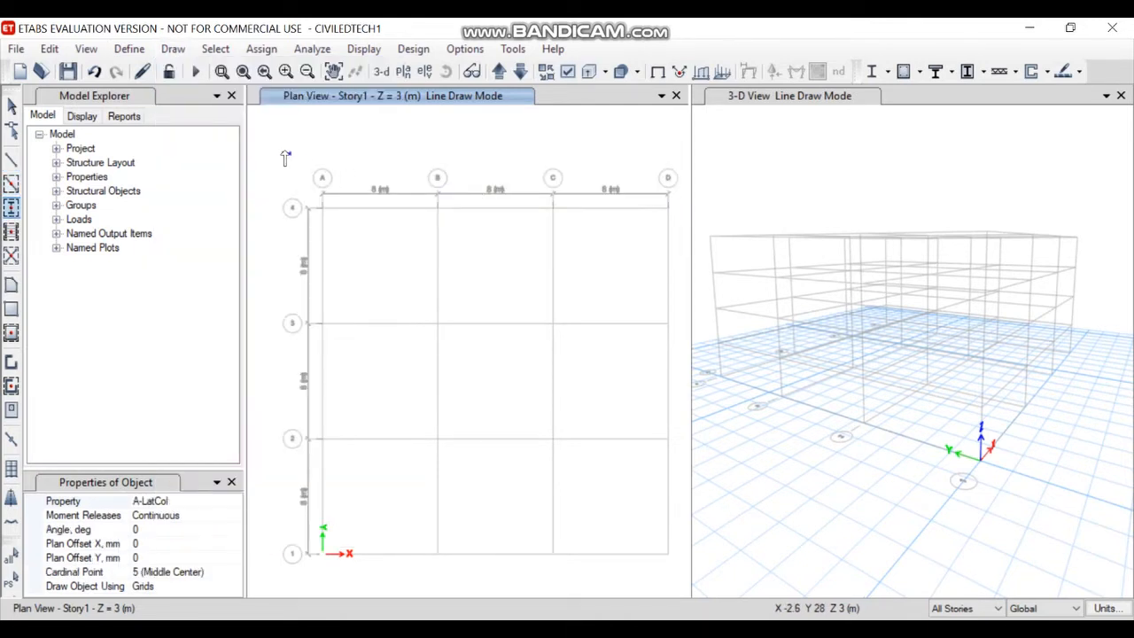
{"action": "left_click", "coordinate": [198, 515]}
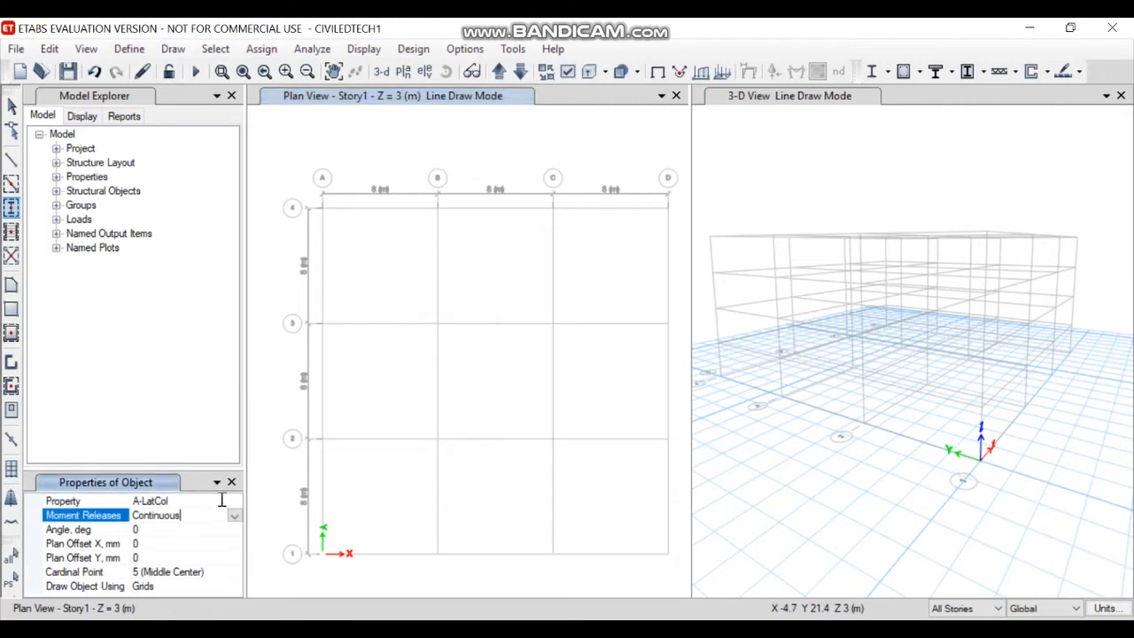
{"action": "left_click", "coordinate": [222, 500]}
{"action": "left_click", "coordinate": [234, 501]}
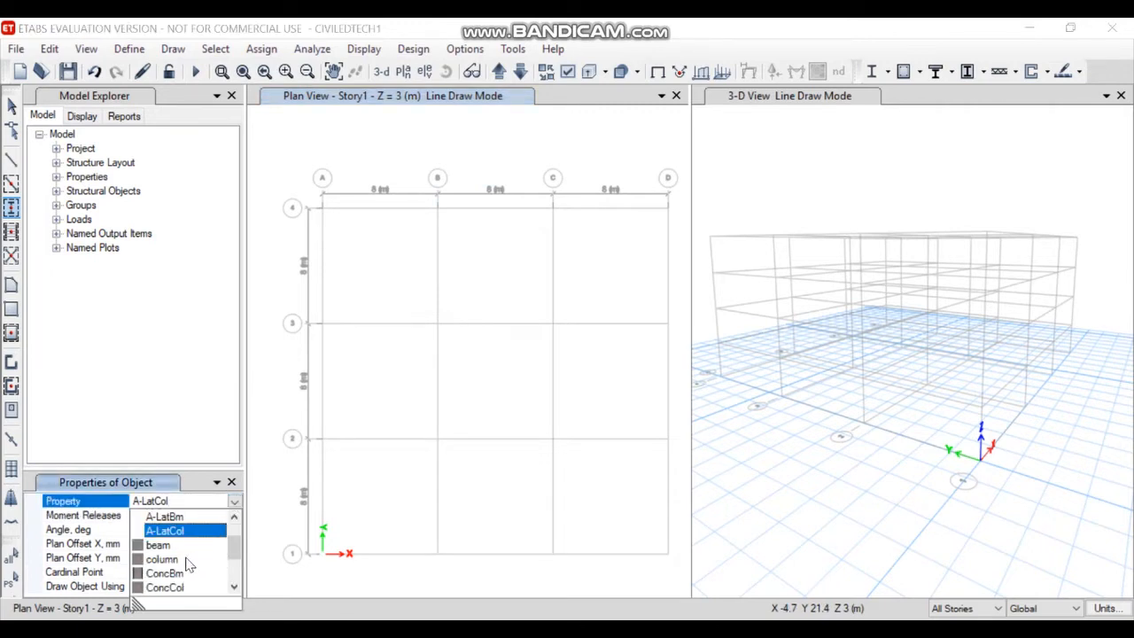
{"action": "left_click", "coordinate": [162, 559]}
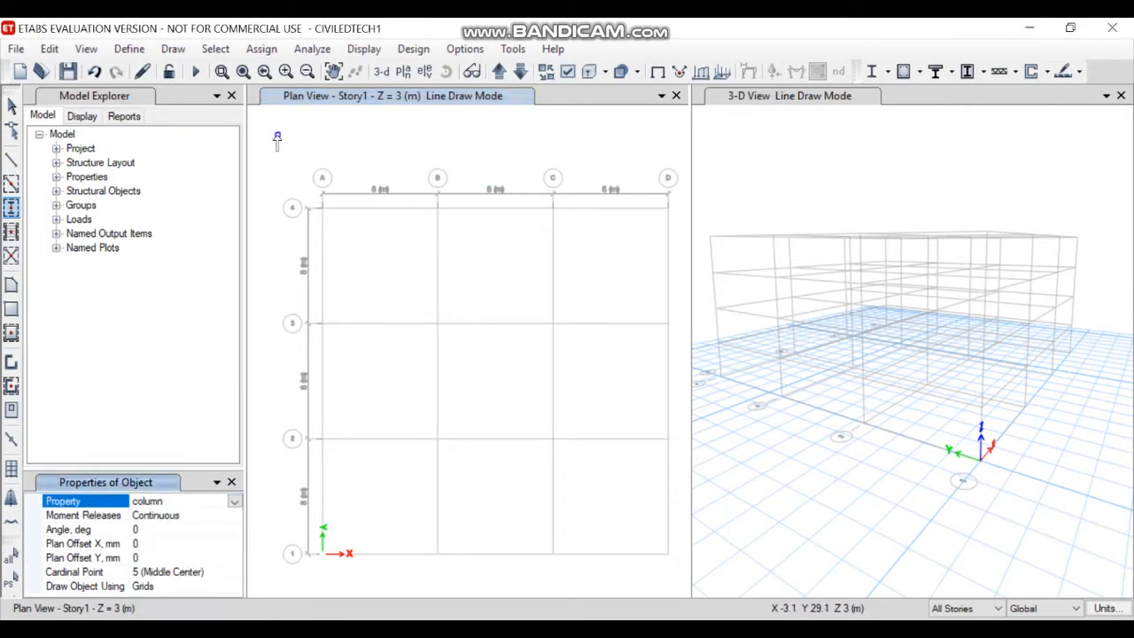
{"action": "left_click_drag", "start_coordinate": [276, 138], "coordinate": [678, 588]}
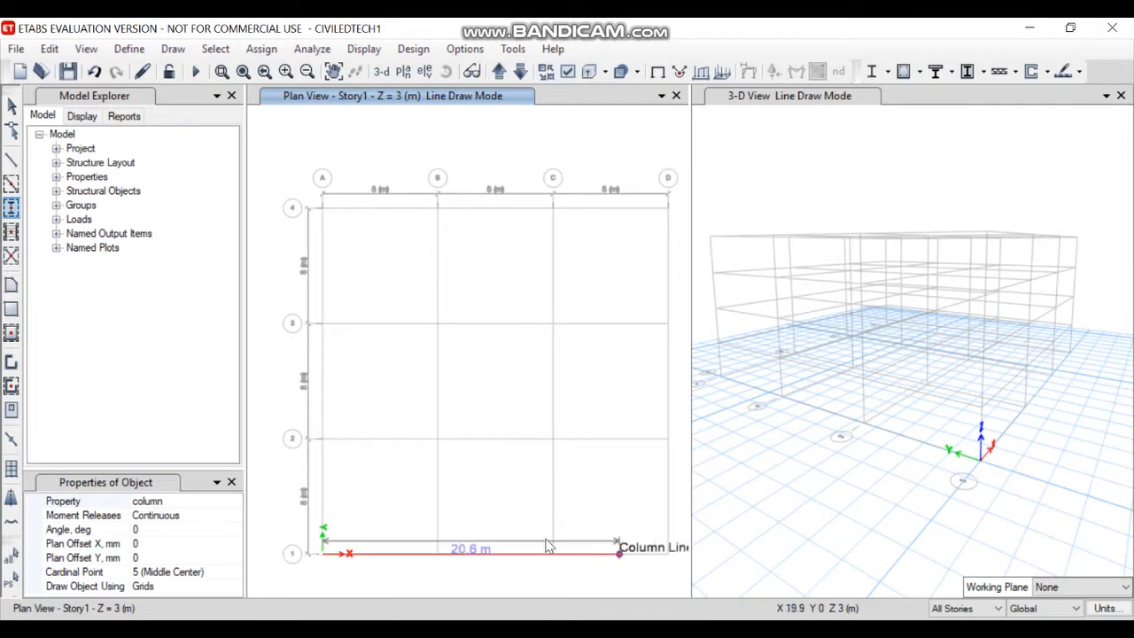
Quick-draw floors with the Slab property over all grid bays of the Story1 plan, across all stories.
{"action": "left_click", "coordinate": [176, 52]}
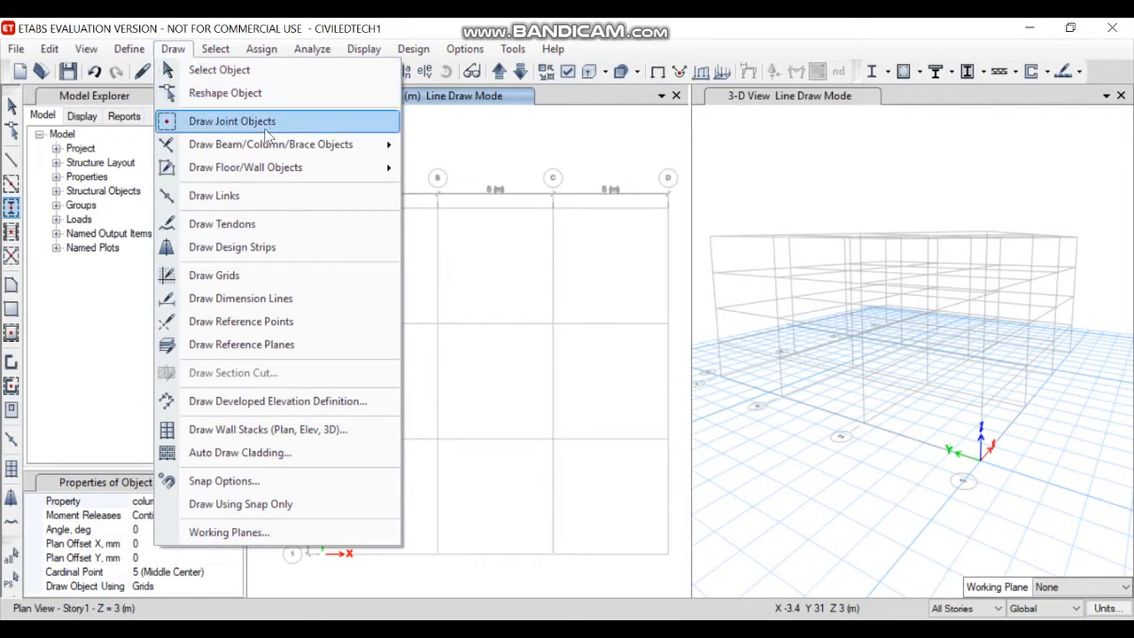
{"action": "mouse_move", "coordinate": [347, 181]}
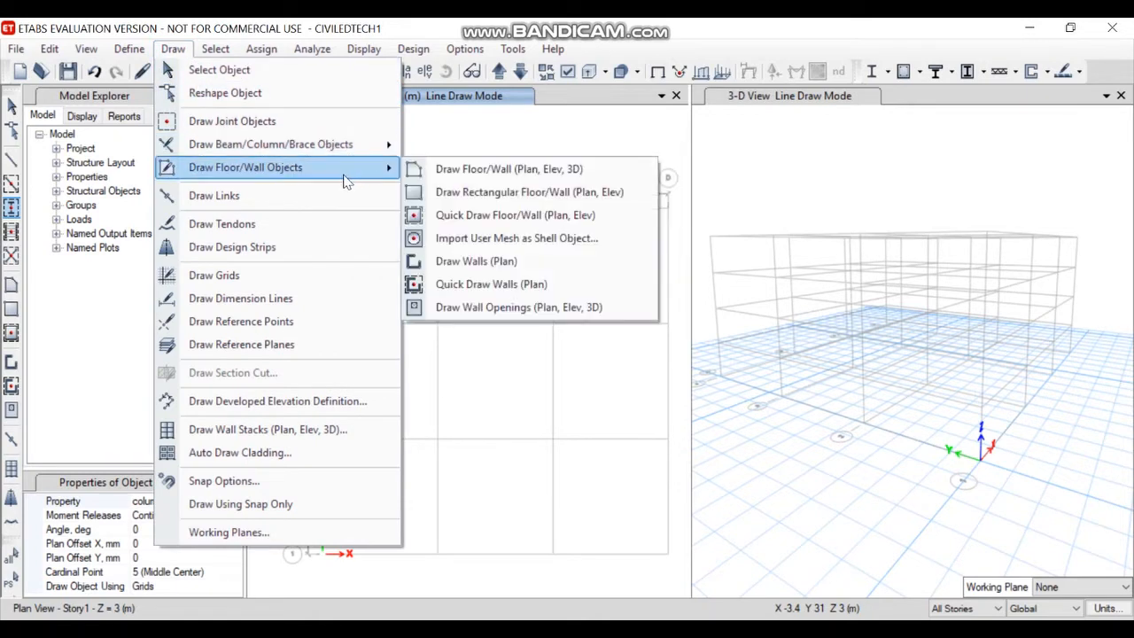
{"action": "left_click", "coordinate": [486, 221]}
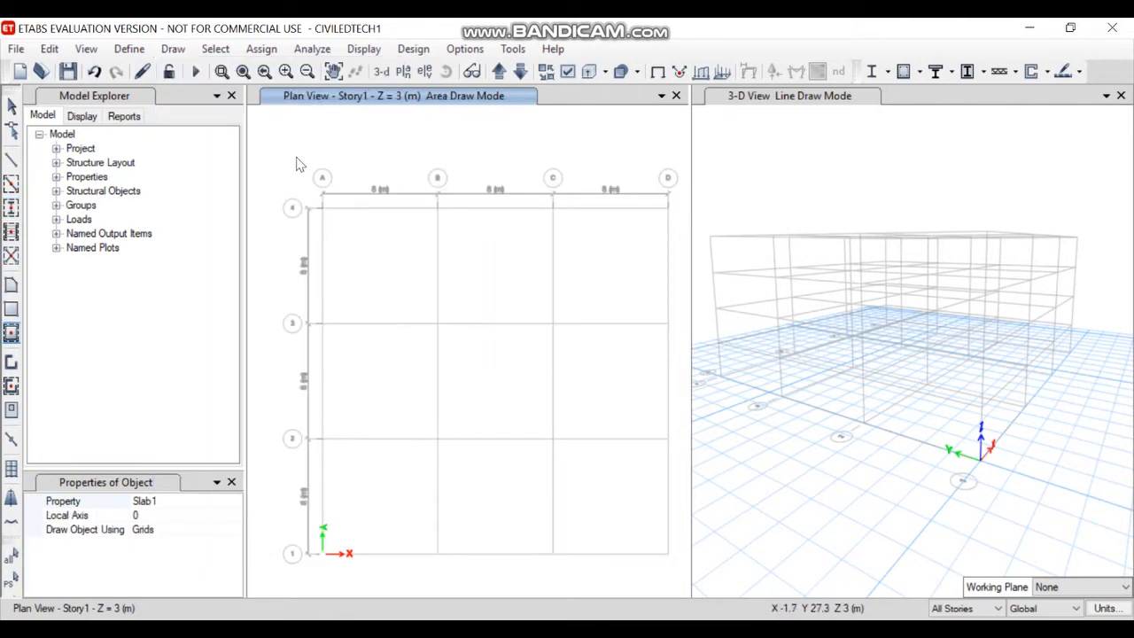
{"action": "left_click", "coordinate": [205, 504]}
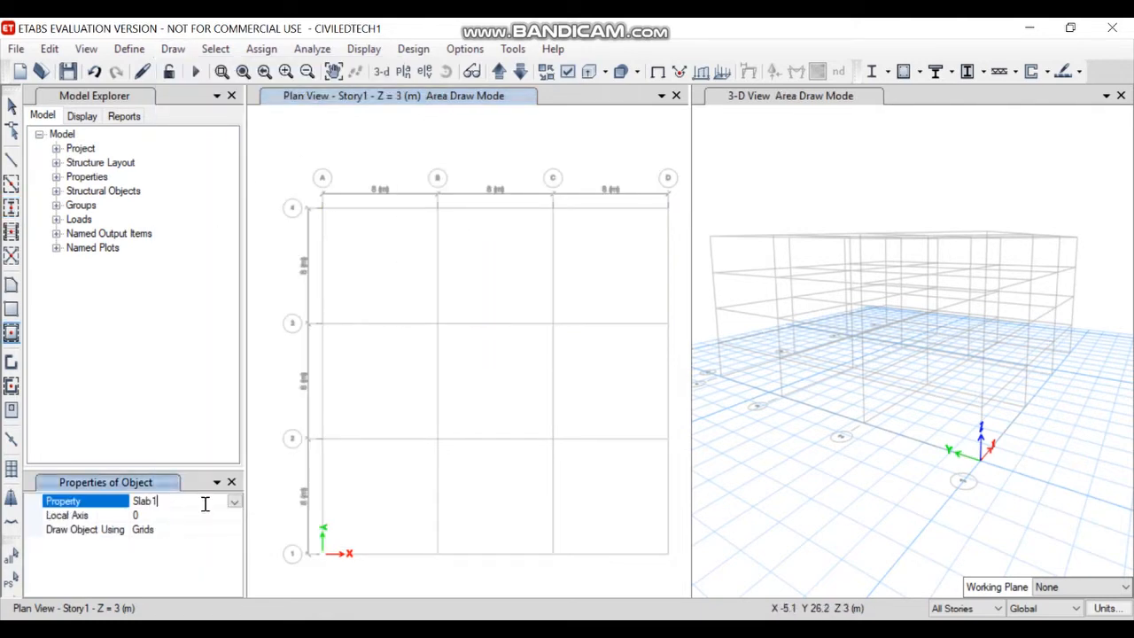
{"action": "left_click", "coordinate": [182, 501]}
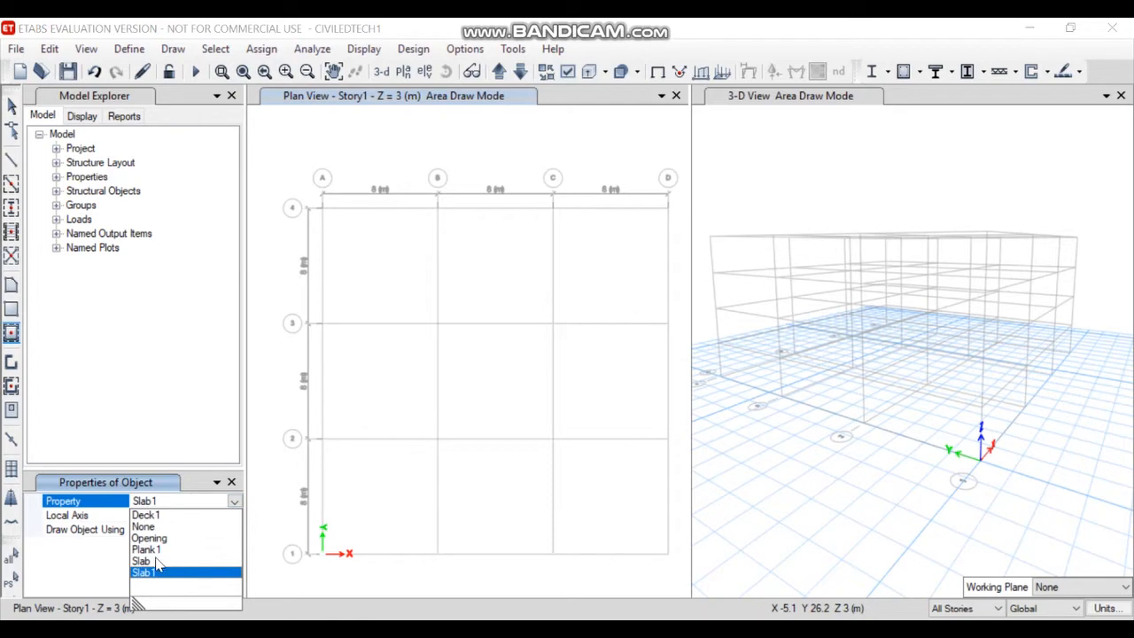
{"action": "left_click", "coordinate": [156, 562]}
{"action": "left_click_drag", "start_coordinate": [274, 135], "coordinate": [683, 586]}
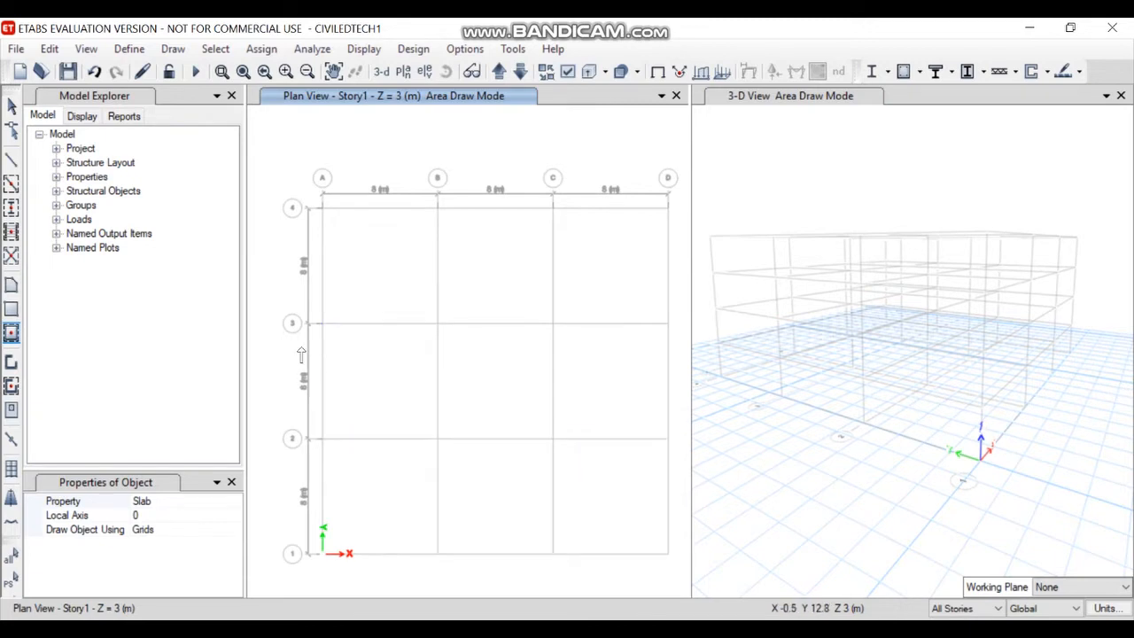
Auto-draw cladding around the building using the floors option, and leave the drawing mode.
{"action": "left_click", "coordinate": [175, 49]}
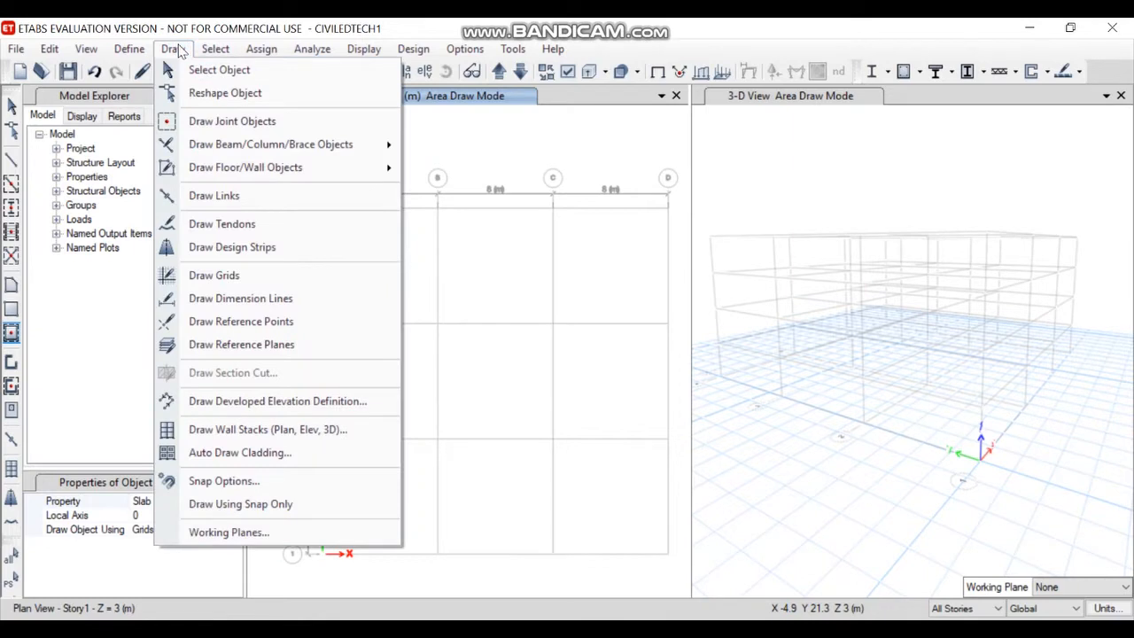
{"action": "left_click", "coordinate": [249, 460]}
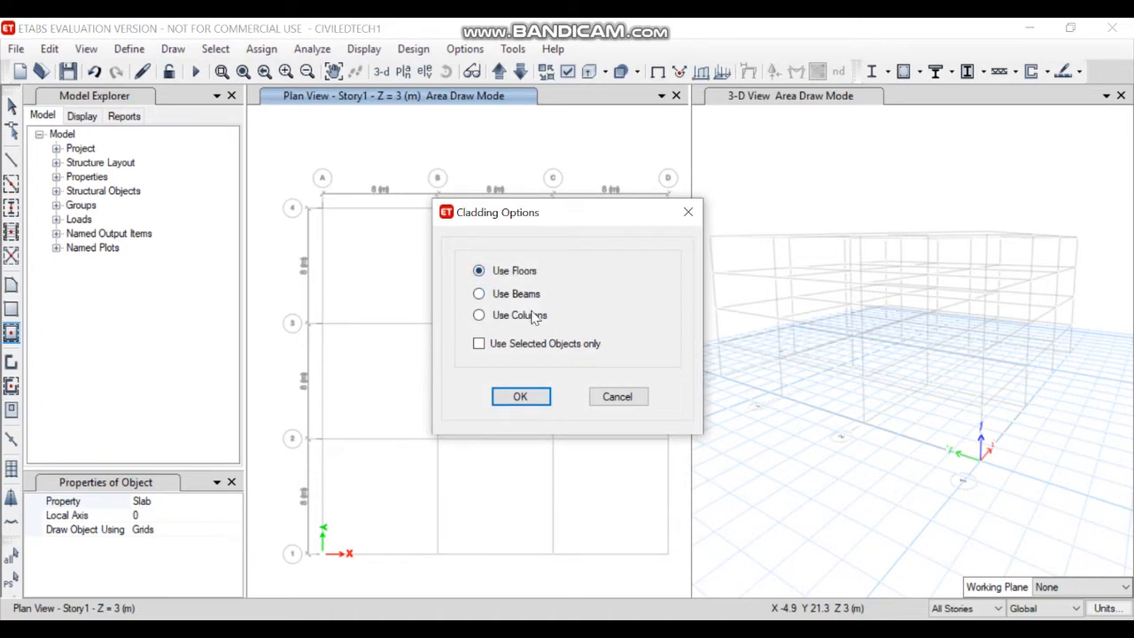
{"action": "left_click", "coordinate": [522, 399]}
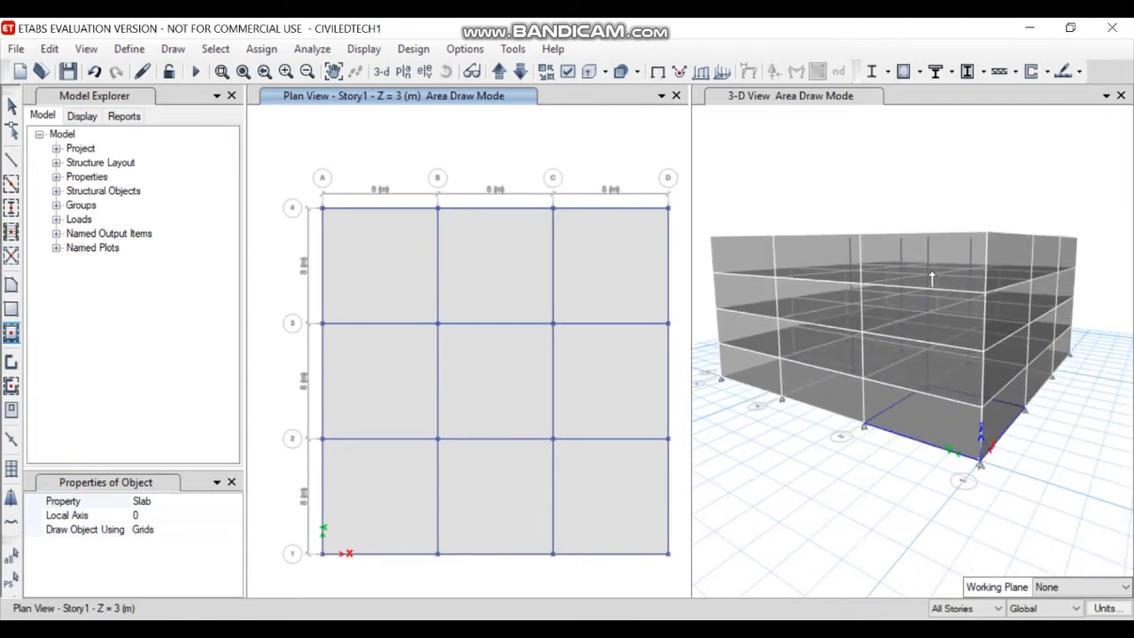
{"action": "key", "text": "Escape"}
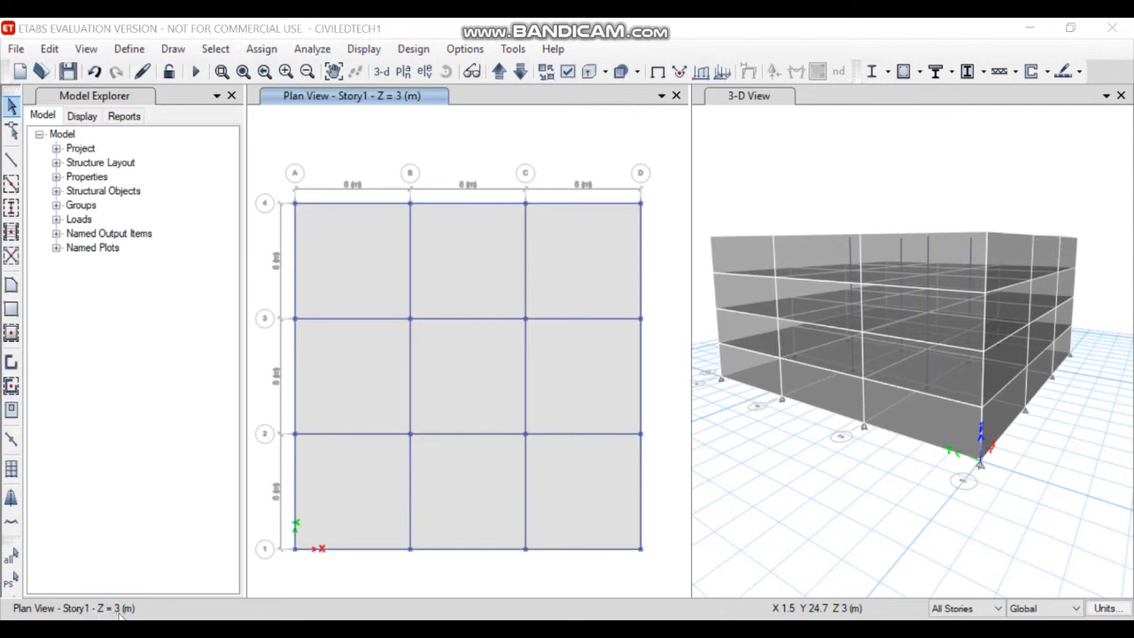
Limit the editing scope to One Story and delete all nine slab panels on the Base plan.
{"action": "left_click", "coordinate": [520, 74]}
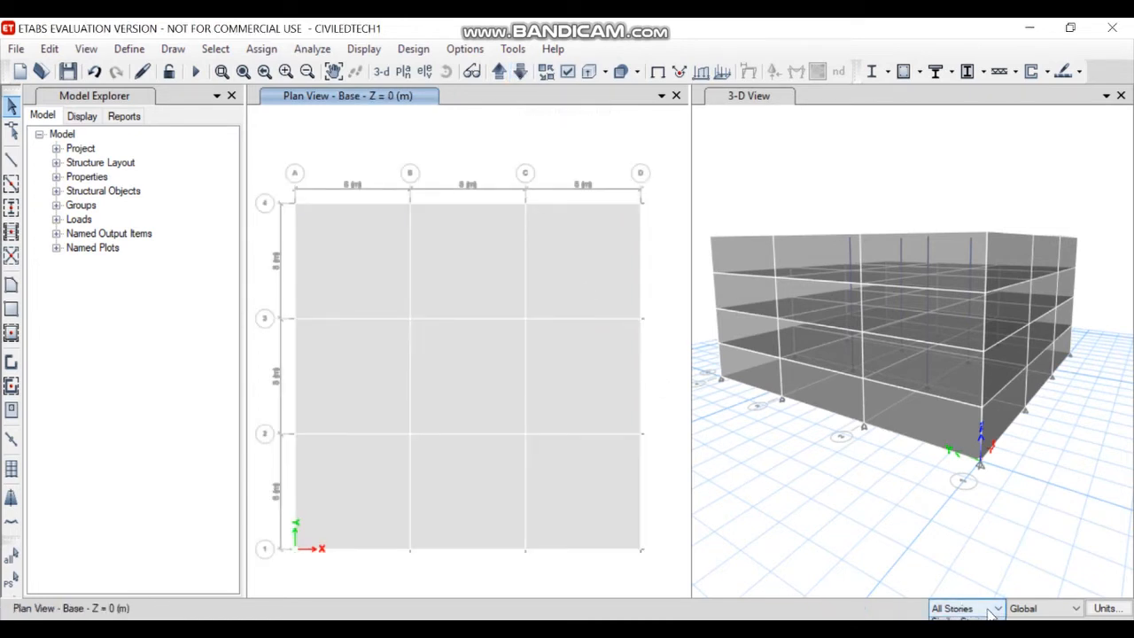
{"action": "left_click", "coordinate": [957, 632]}
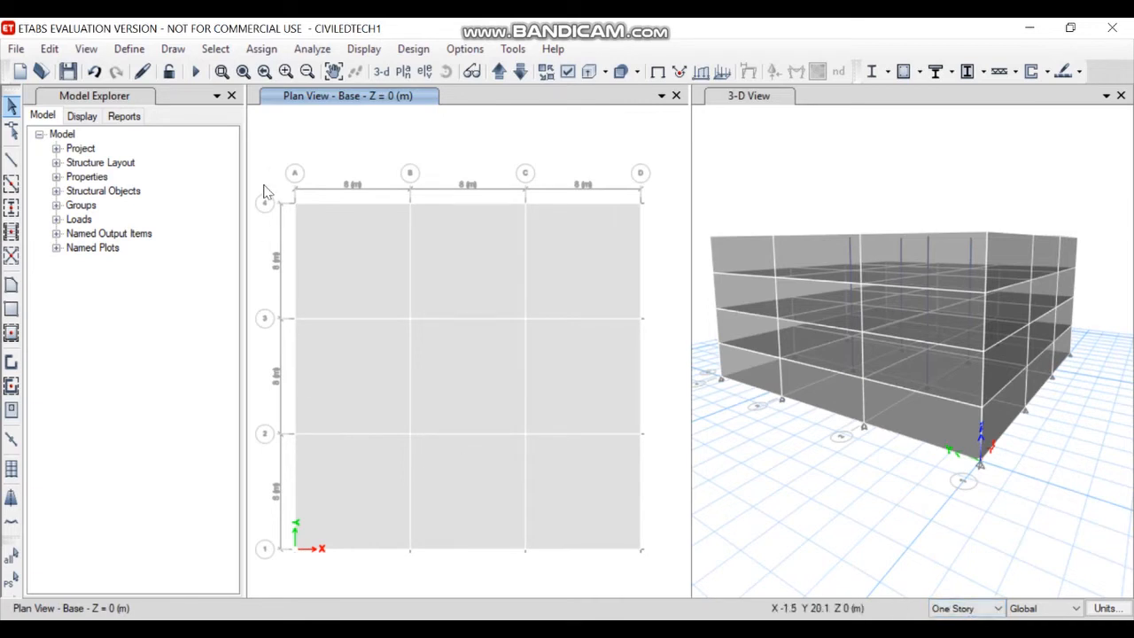
{"action": "left_click", "coordinate": [337, 236]}
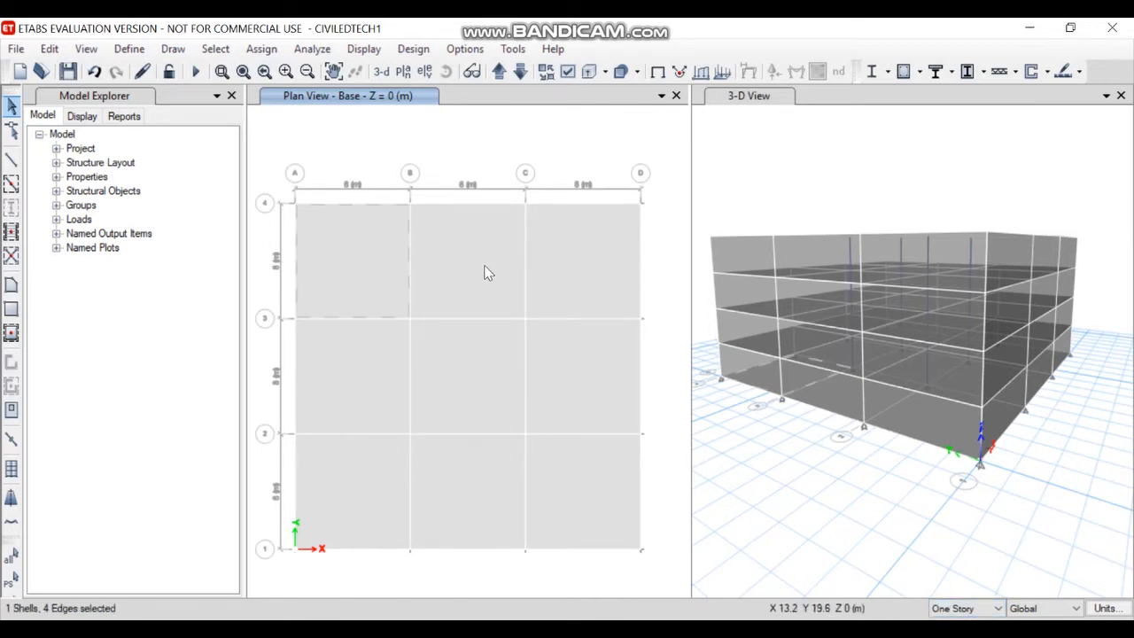
{"action": "left_click", "coordinate": [486, 271]}
{"action": "left_click", "coordinate": [565, 264]}
{"action": "left_click", "coordinate": [573, 364]}
{"action": "left_click", "coordinate": [481, 379]}
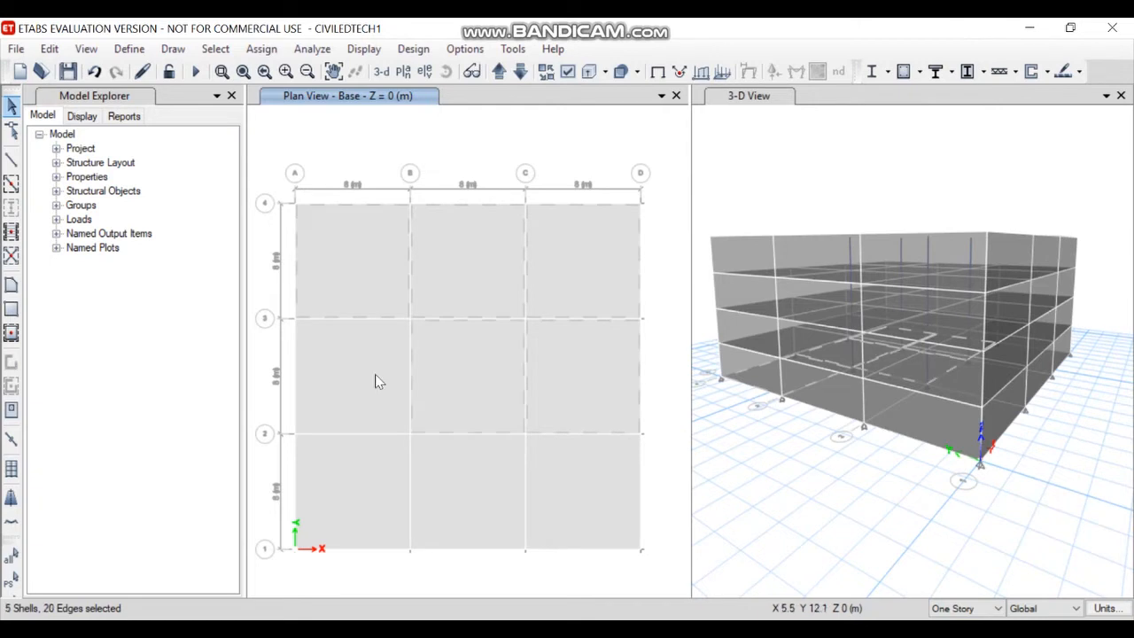
{"action": "left_click", "coordinate": [375, 374]}
{"action": "left_click", "coordinate": [372, 441]}
{"action": "left_click", "coordinate": [446, 468]}
{"action": "left_click", "coordinate": [599, 474]}
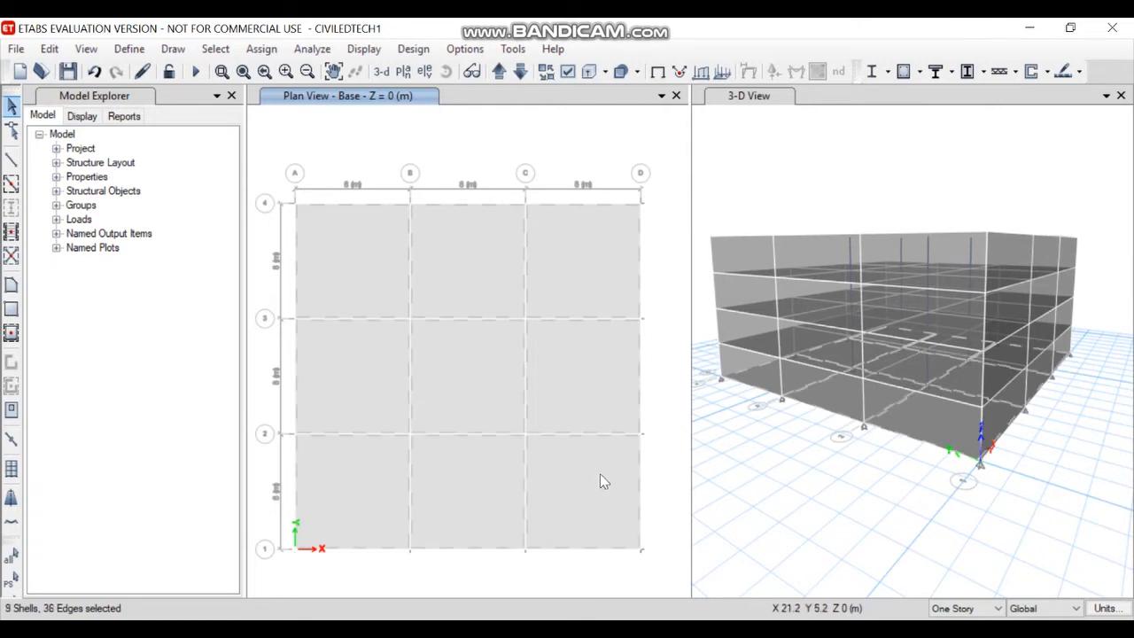
{"action": "key", "text": "Delete"}
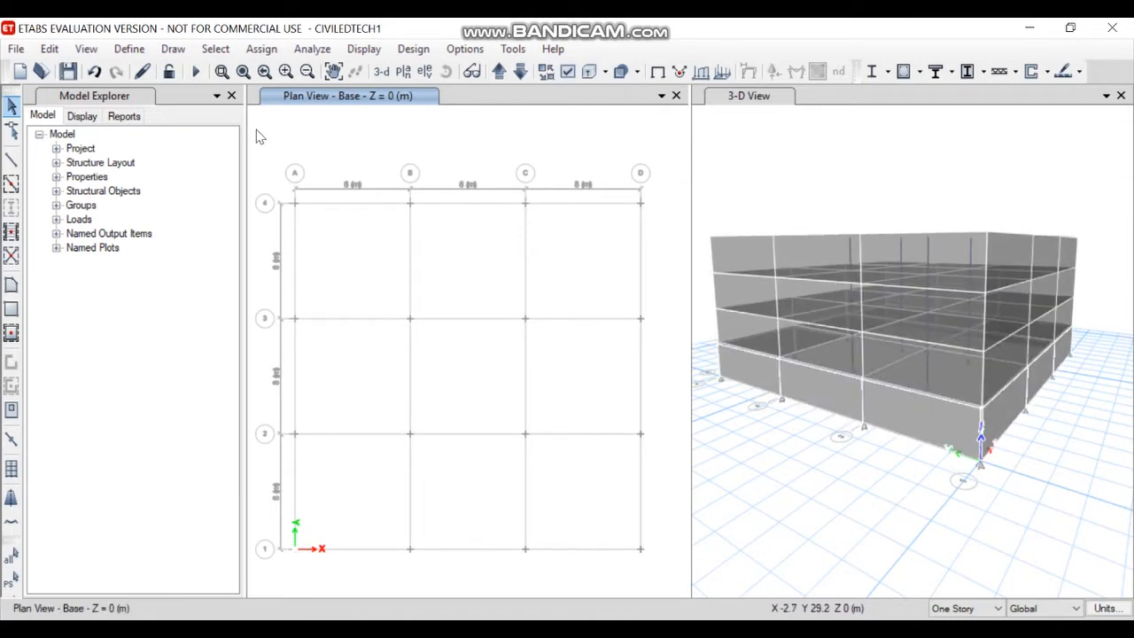
Assign fixed restraints, with all translations and rotations restrained, to all joints on the Base plan.
{"action": "left_click_drag", "start_coordinate": [258, 131], "coordinate": [673, 585]}
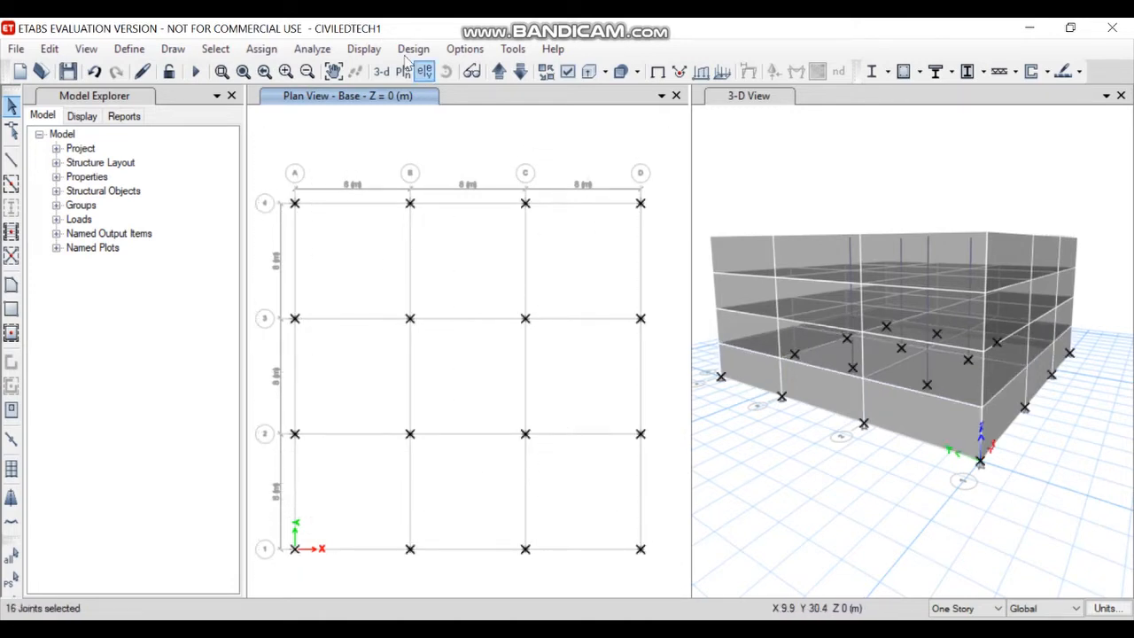
{"action": "left_click", "coordinate": [262, 49]}
{"action": "mouse_move", "coordinate": [430, 73]}
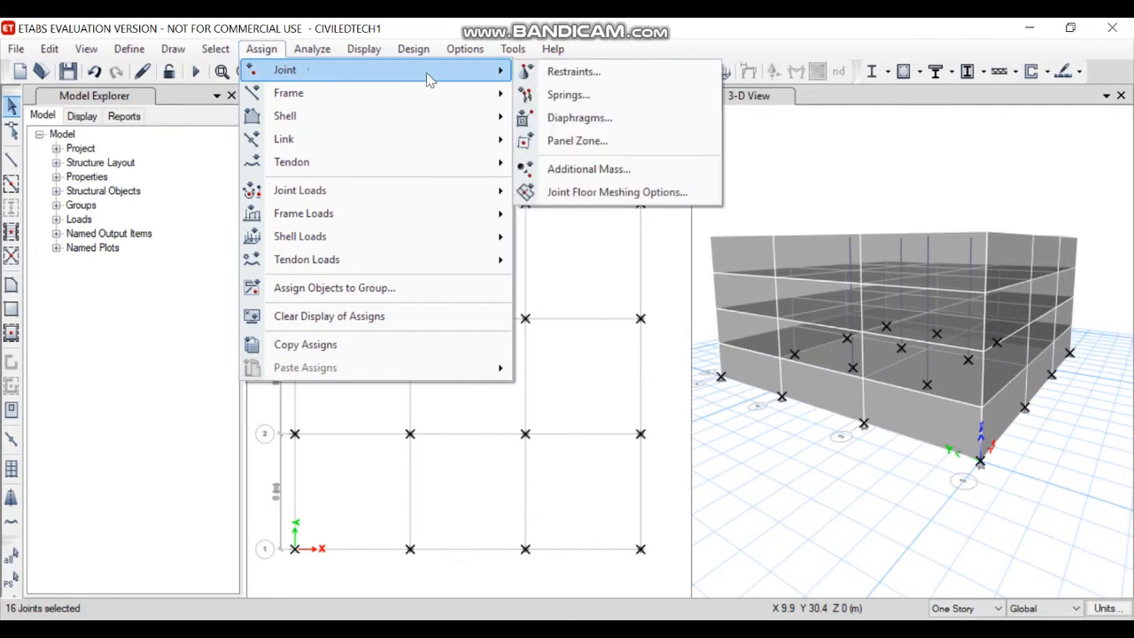
{"action": "left_click", "coordinate": [574, 72]}
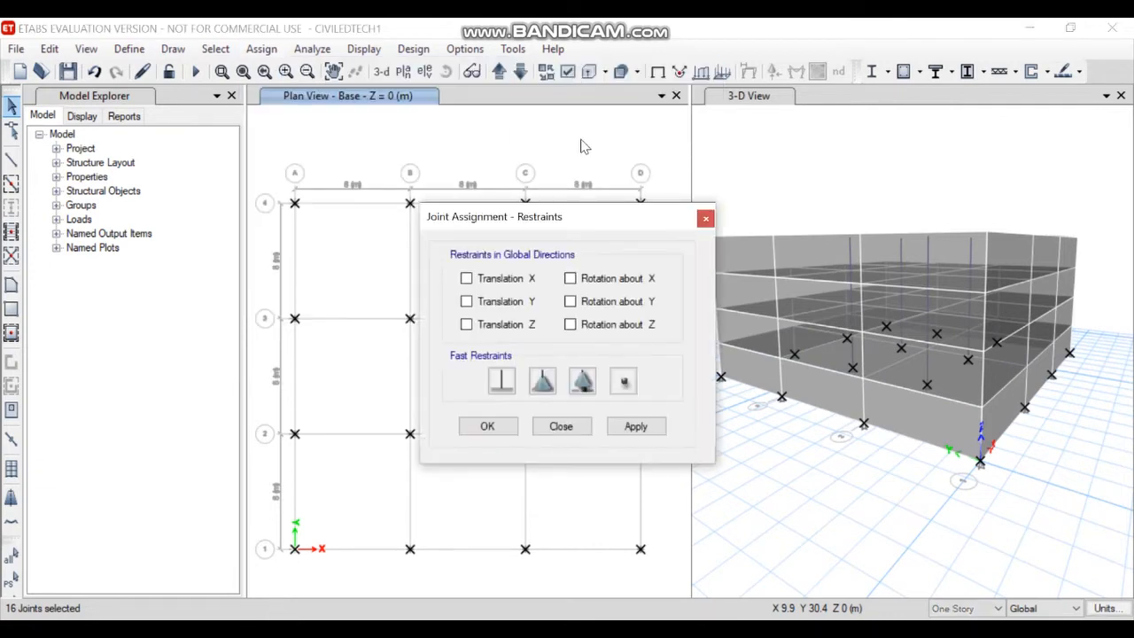
{"action": "left_click", "coordinate": [503, 382]}
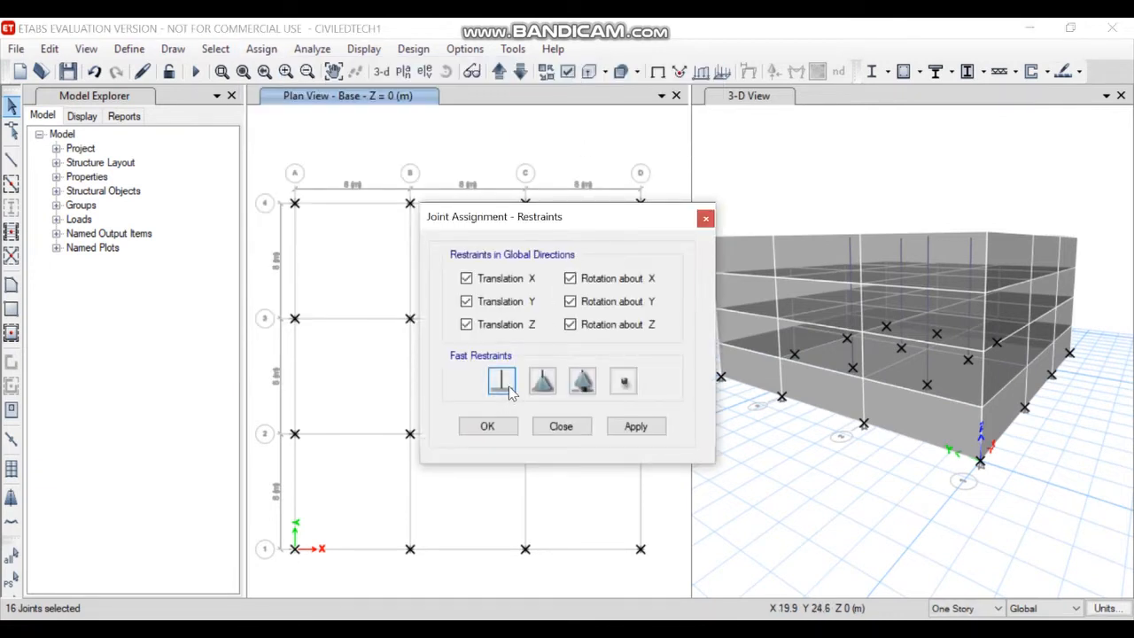
{"action": "left_click", "coordinate": [642, 429]}
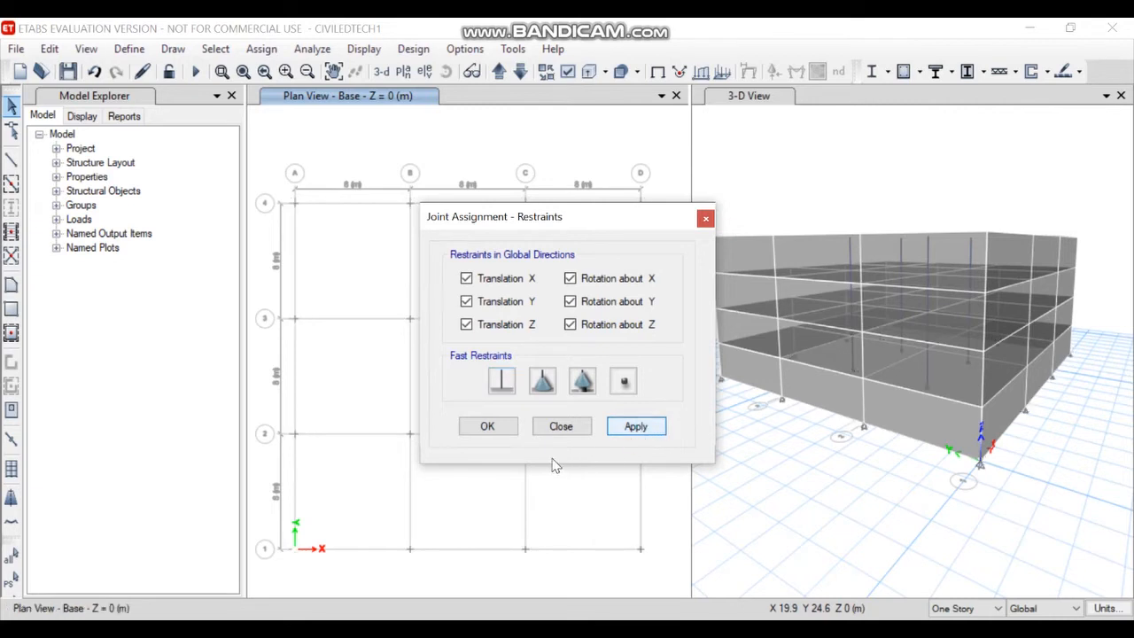
{"action": "left_click", "coordinate": [489, 427]}
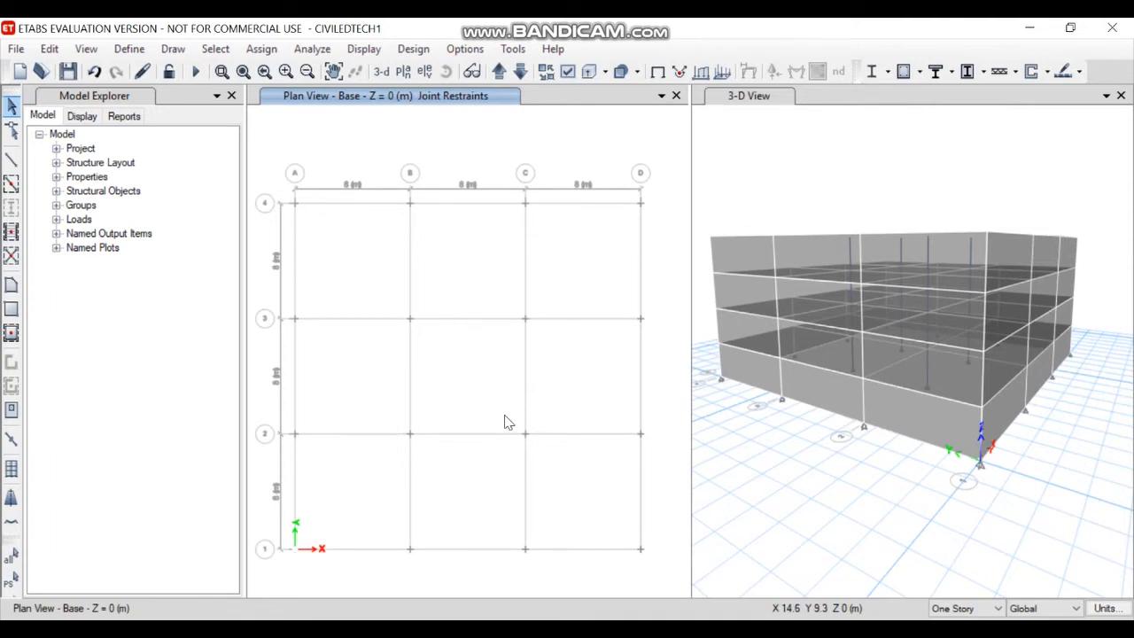
Move the plan view up to Story1 and select all nine of its slab panels.
{"action": "left_click", "coordinate": [501, 72]}
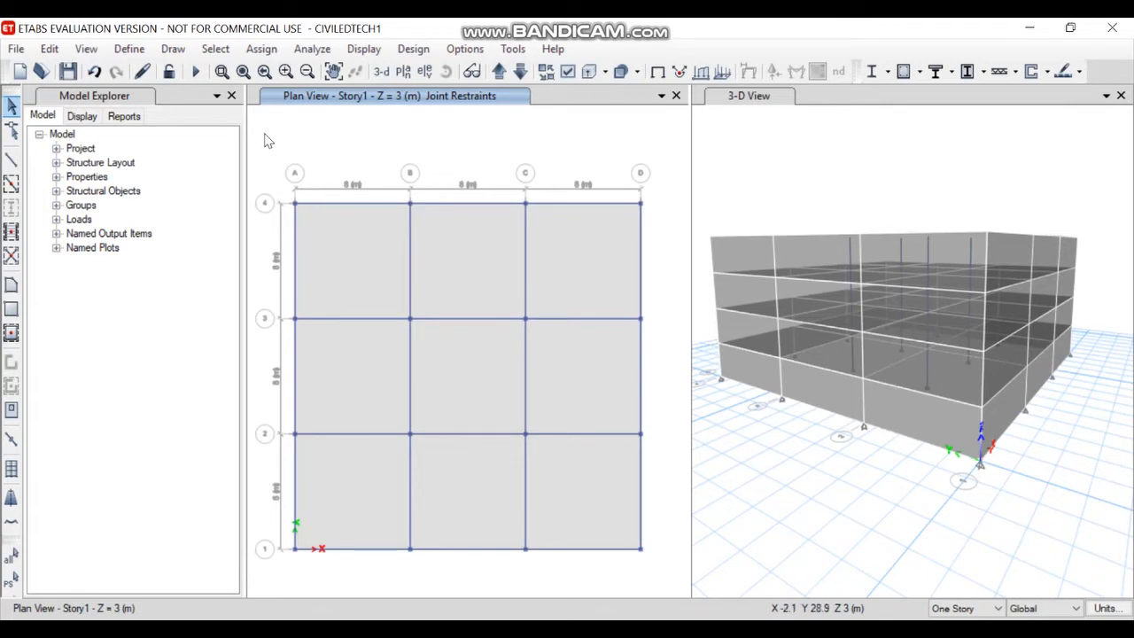
{"action": "left_click_drag", "start_coordinate": [268, 139], "coordinate": [344, 203]}
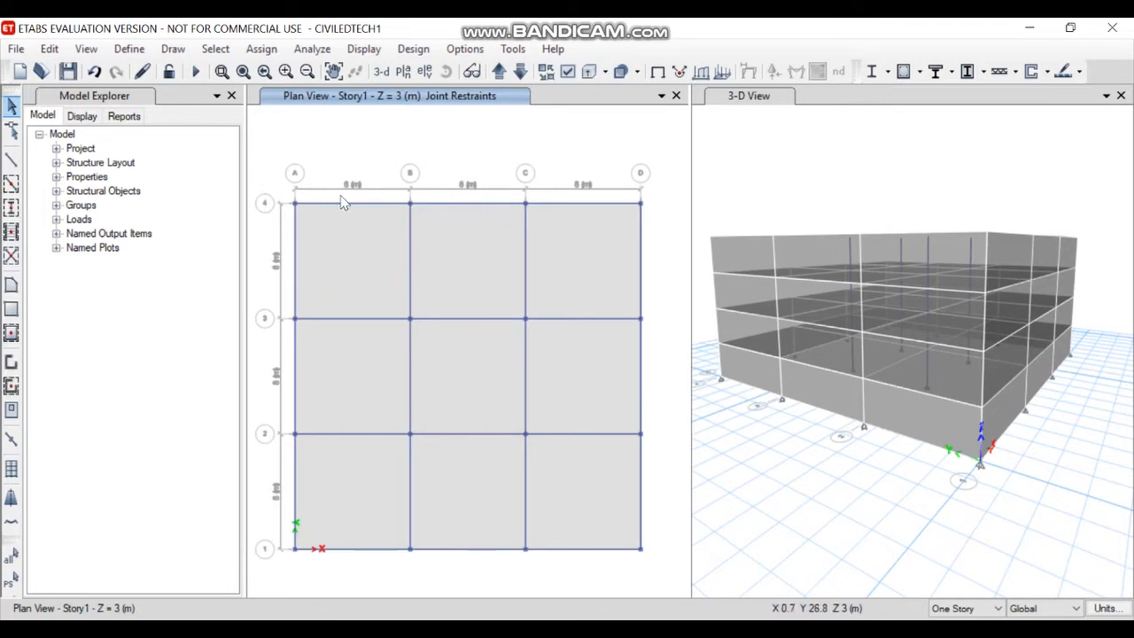
{"action": "left_click", "coordinate": [367, 268]}
{"action": "left_click", "coordinate": [511, 257]}
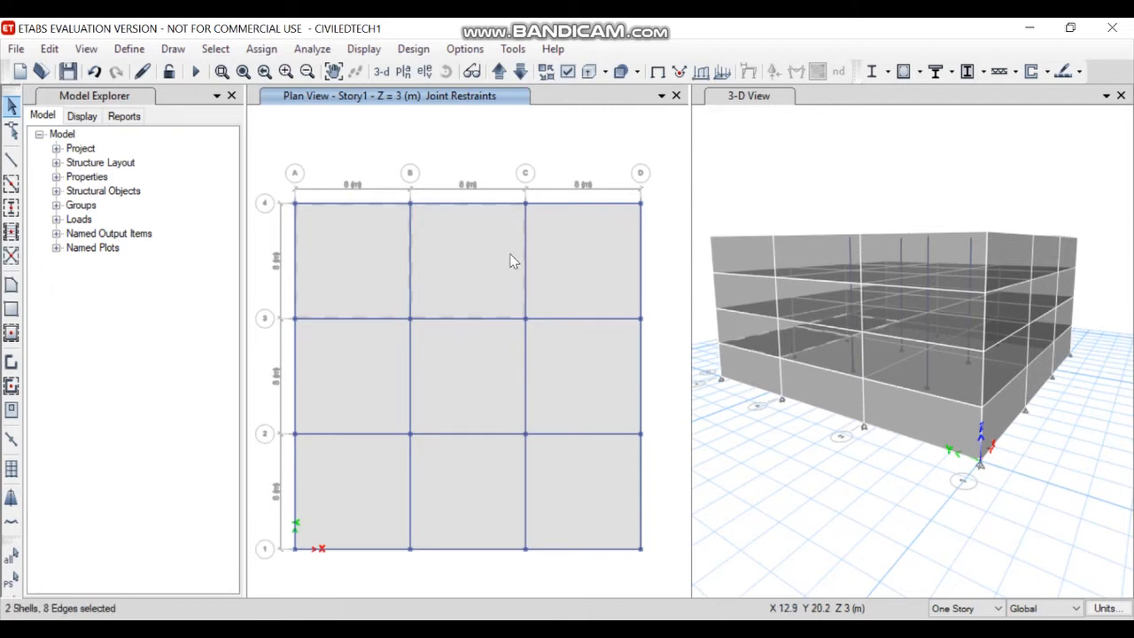
{"action": "left_click", "coordinate": [586, 255]}
{"action": "left_click", "coordinate": [572, 357]}
{"action": "left_click", "coordinate": [453, 361]}
{"action": "left_click", "coordinate": [354, 389]}
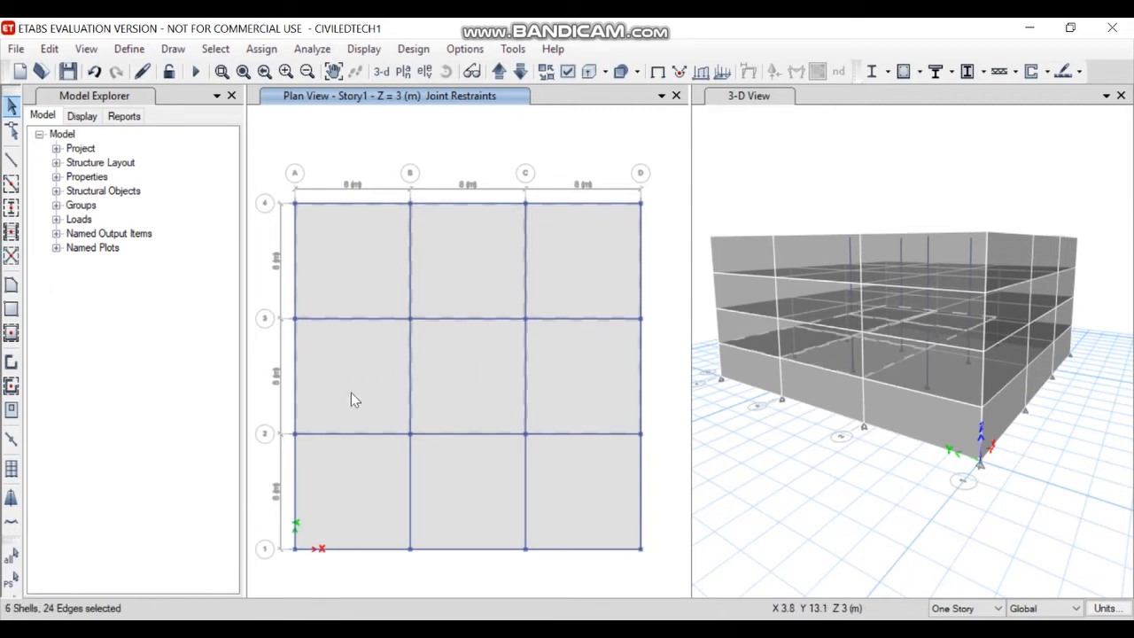
{"action": "left_click", "coordinate": [362, 472]}
{"action": "left_click", "coordinate": [458, 474]}
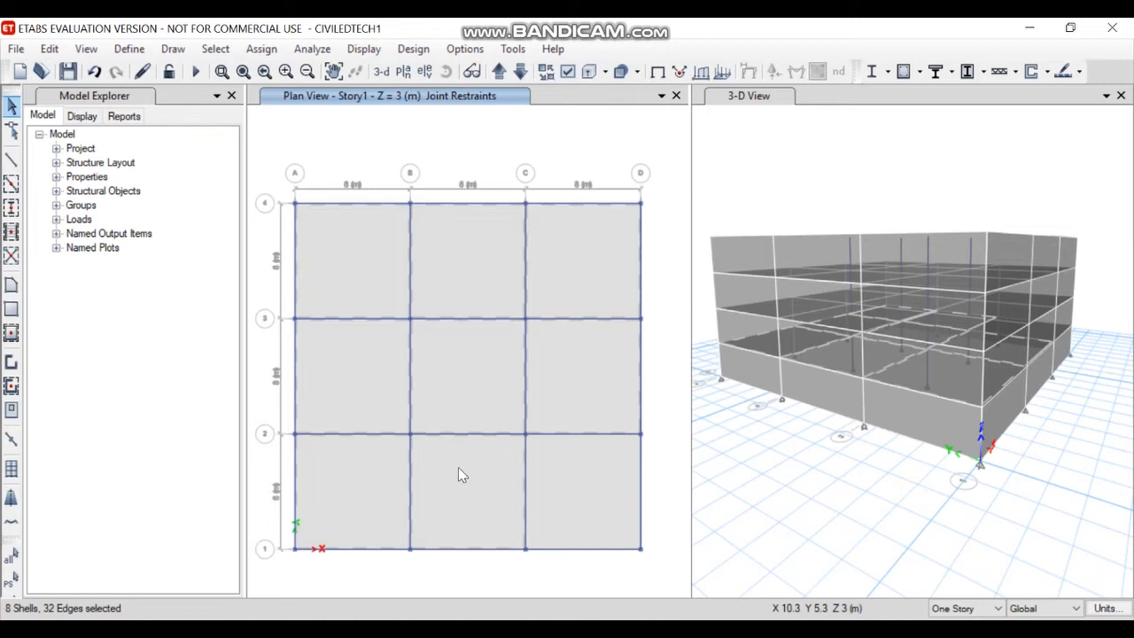
{"action": "left_click", "coordinate": [571, 473]}
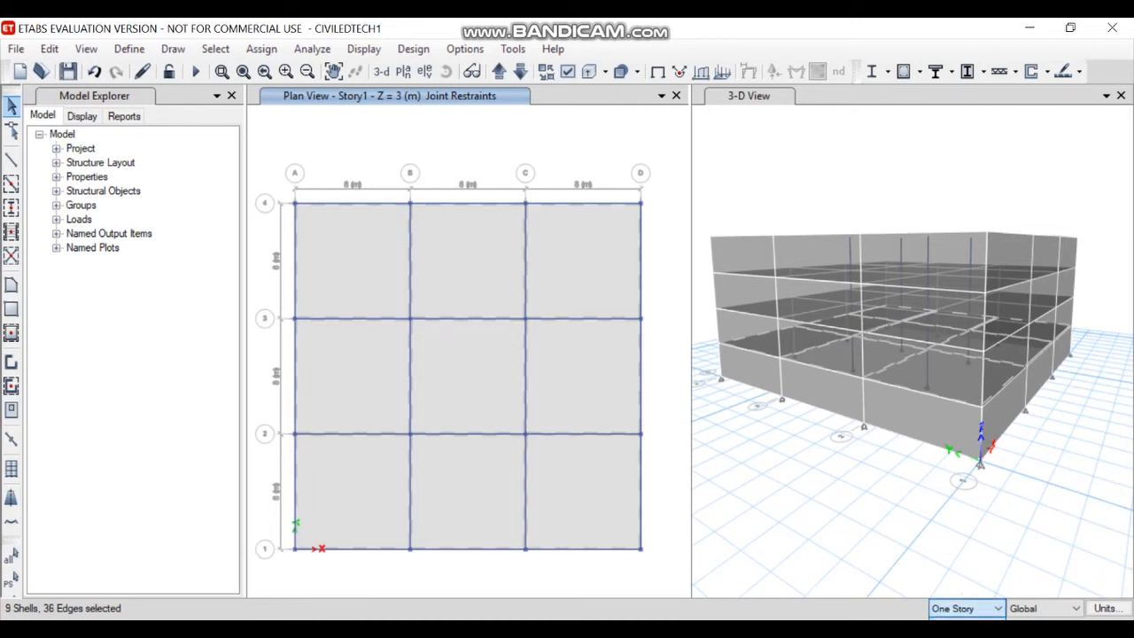
Extend the editing scope to All Stories and deselect the slab panels already selected on the Story1 plan.
{"action": "scroll", "coordinate": [966, 608], "scroll_direction": "down", "scroll_amount": 1}
{"action": "left_click", "coordinate": [568, 485]}
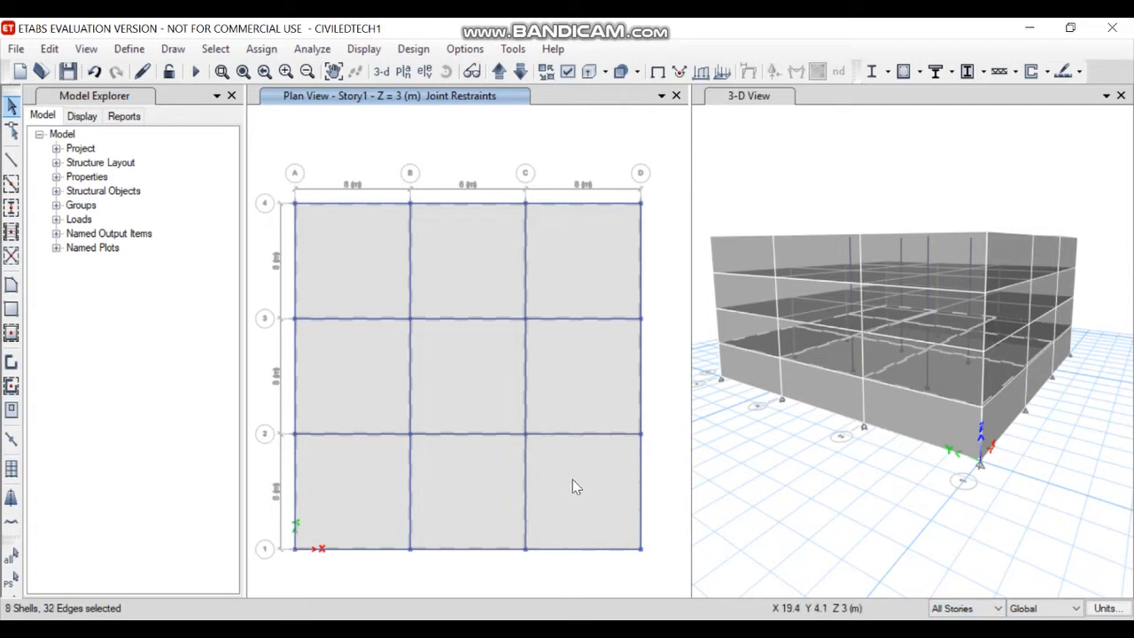
{"action": "left_click", "coordinate": [559, 281]}
{"action": "left_click", "coordinate": [434, 263]}
{"action": "left_click", "coordinate": [333, 316]}
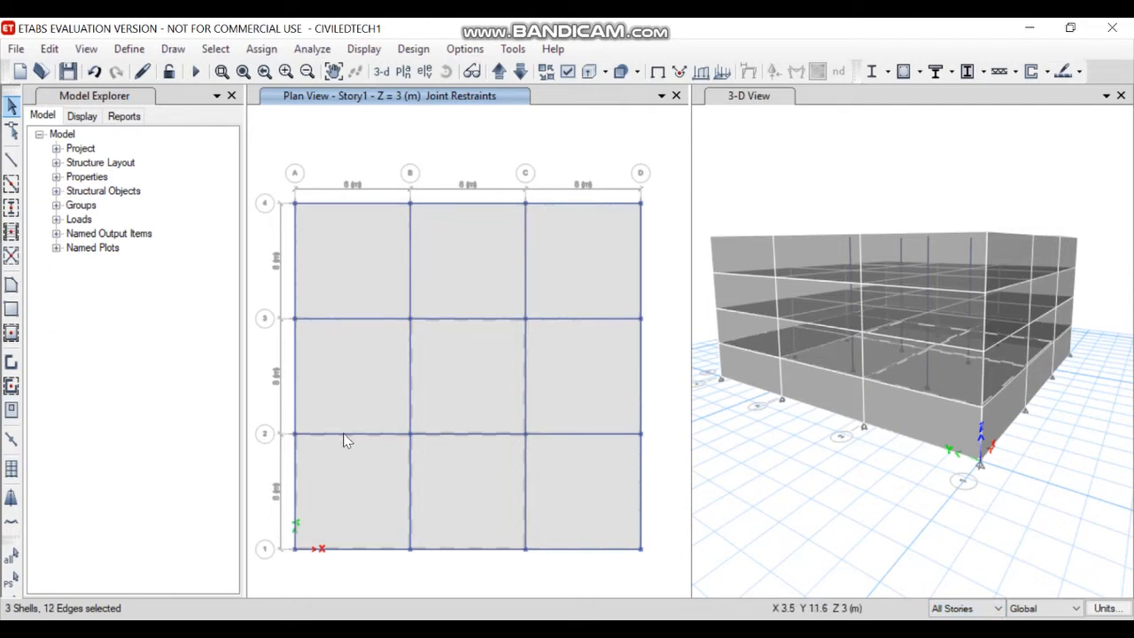
{"action": "left_click", "coordinate": [369, 470]}
{"action": "left_click", "coordinate": [461, 468]}
{"action": "left_click", "coordinate": [473, 406]}
Select the slab panels in all nine bays of the Story1 plan, across all stories.
{"action": "left_click", "coordinate": [350, 264]}
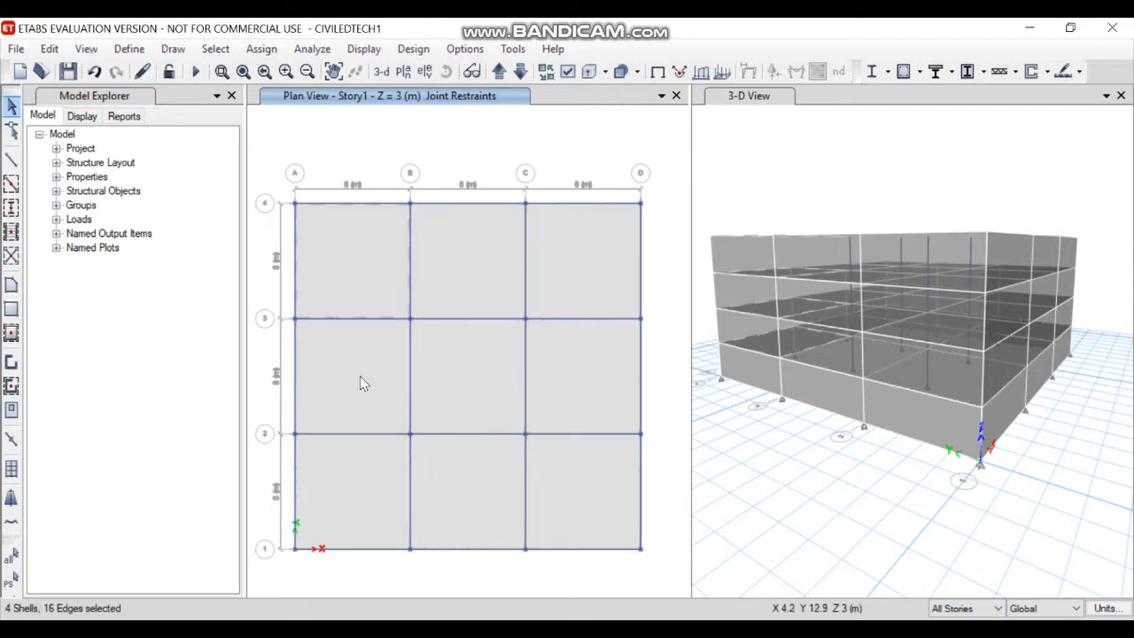
{"action": "left_click", "coordinate": [360, 382]}
{"action": "left_click", "coordinate": [360, 460]}
{"action": "left_click", "coordinate": [465, 463]}
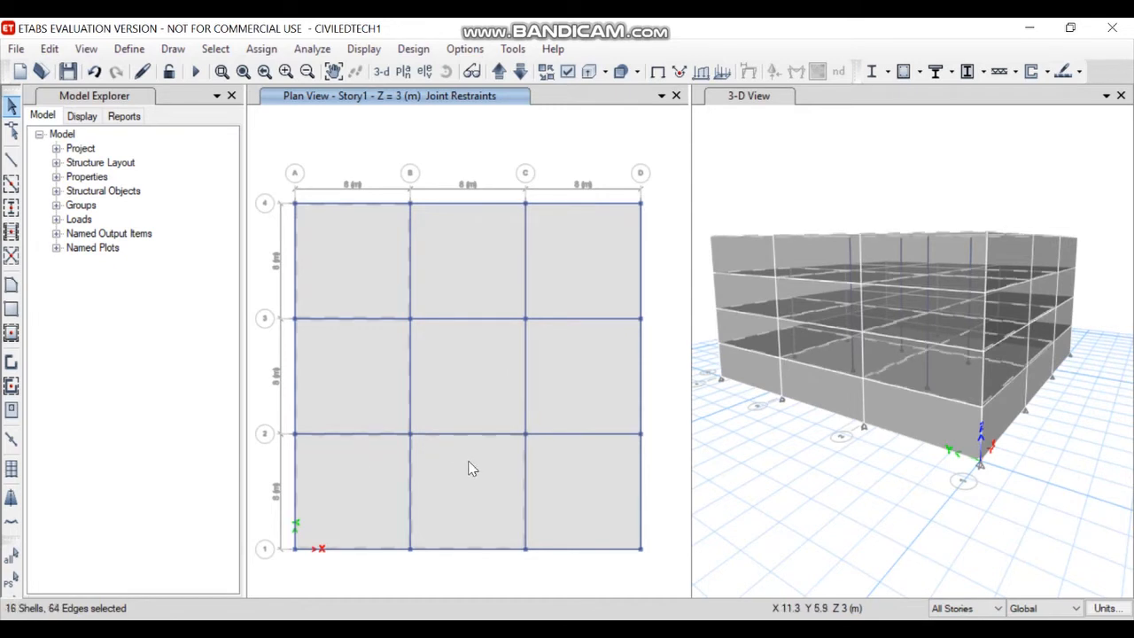
{"action": "left_click", "coordinate": [588, 476]}
{"action": "left_click", "coordinate": [631, 390]}
{"action": "left_click", "coordinate": [537, 280]}
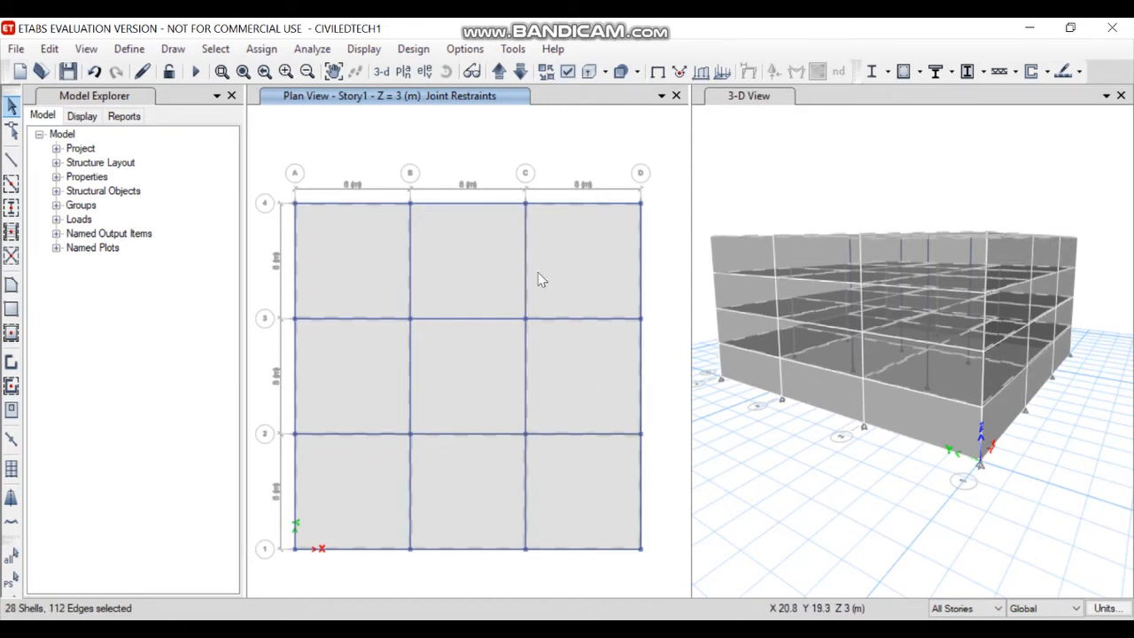
{"action": "left_click", "coordinate": [462, 275]}
{"action": "left_click", "coordinate": [469, 380]}
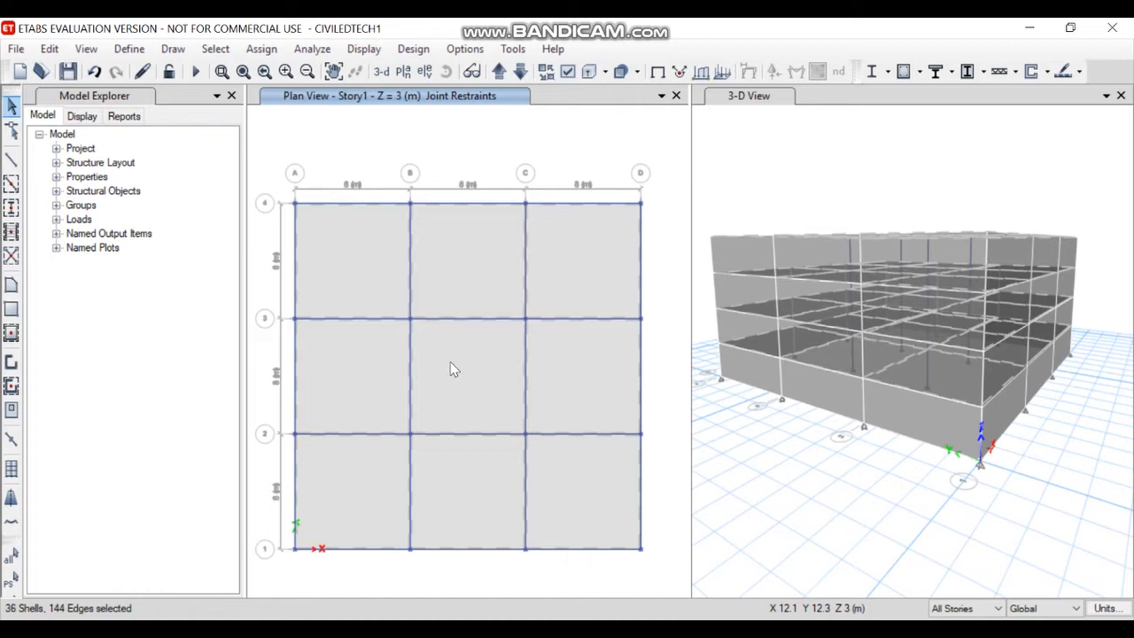
Assign a uniform Dead load of 3 kgf/m² in the gravity direction to the selected slabs, replacing existing loads.
{"action": "left_click", "coordinate": [262, 48]}
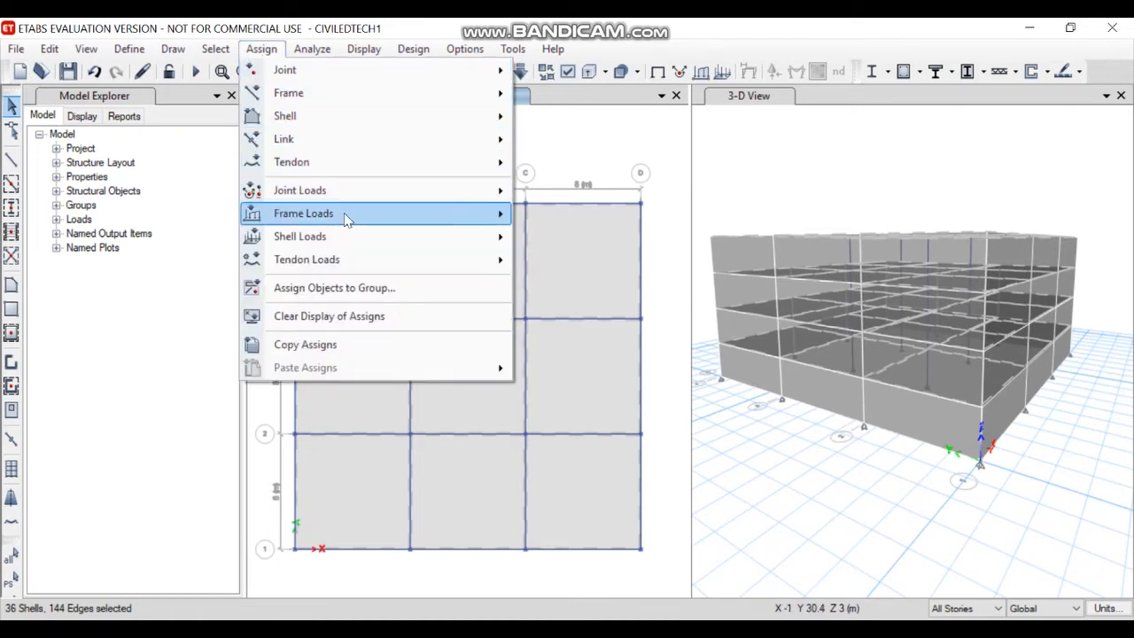
{"action": "mouse_move", "coordinate": [452, 237]}
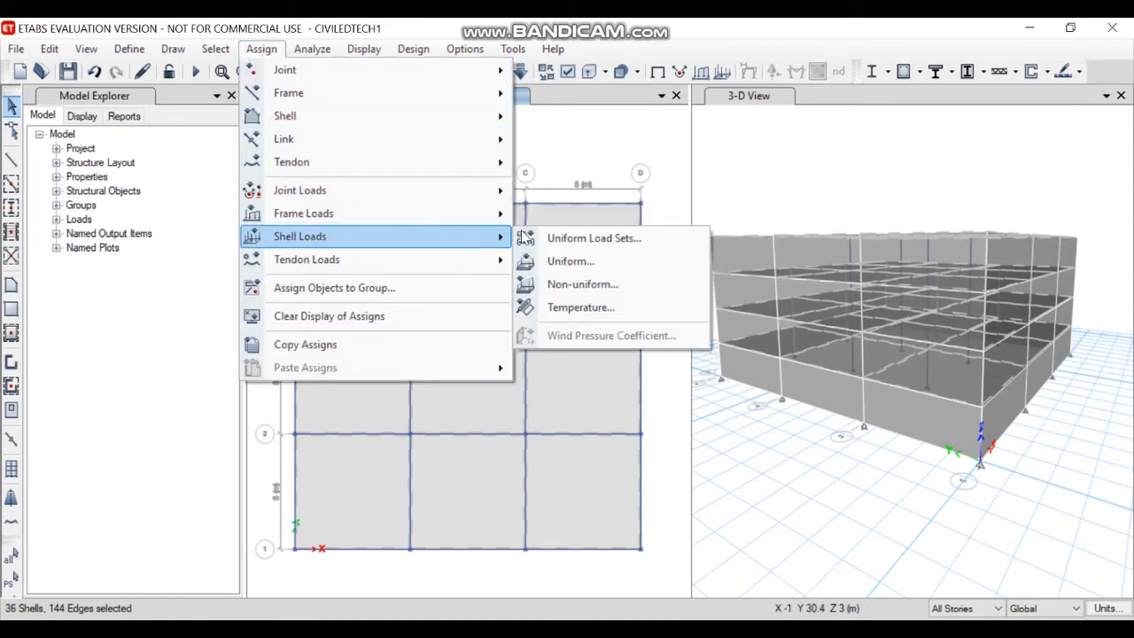
{"action": "left_click", "coordinate": [567, 262]}
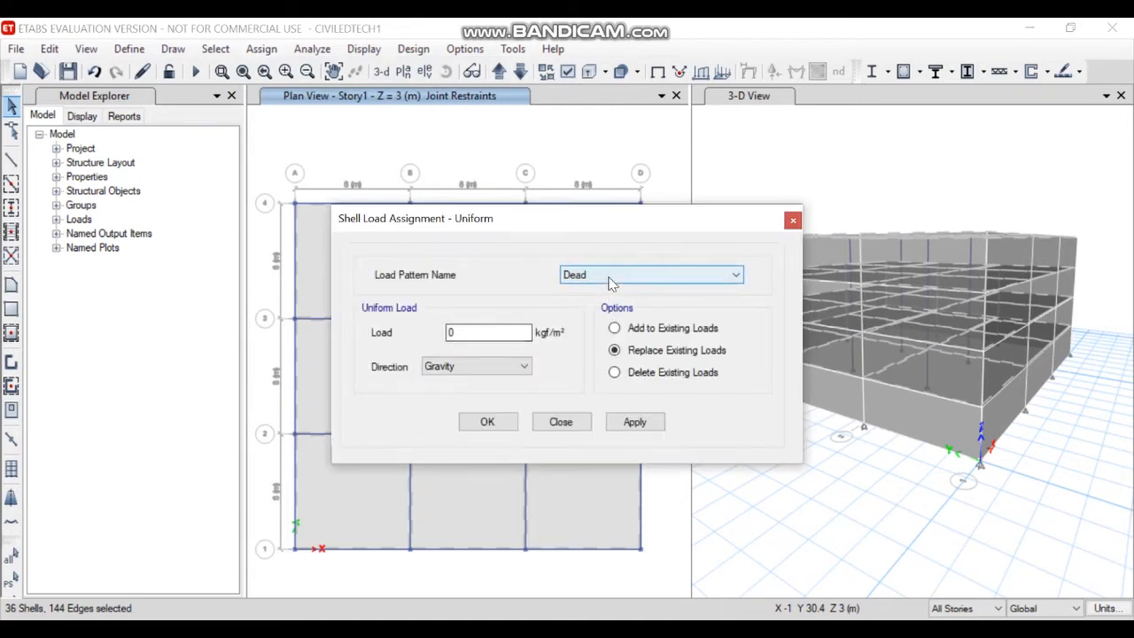
{"action": "double_click", "coordinate": [474, 333]}
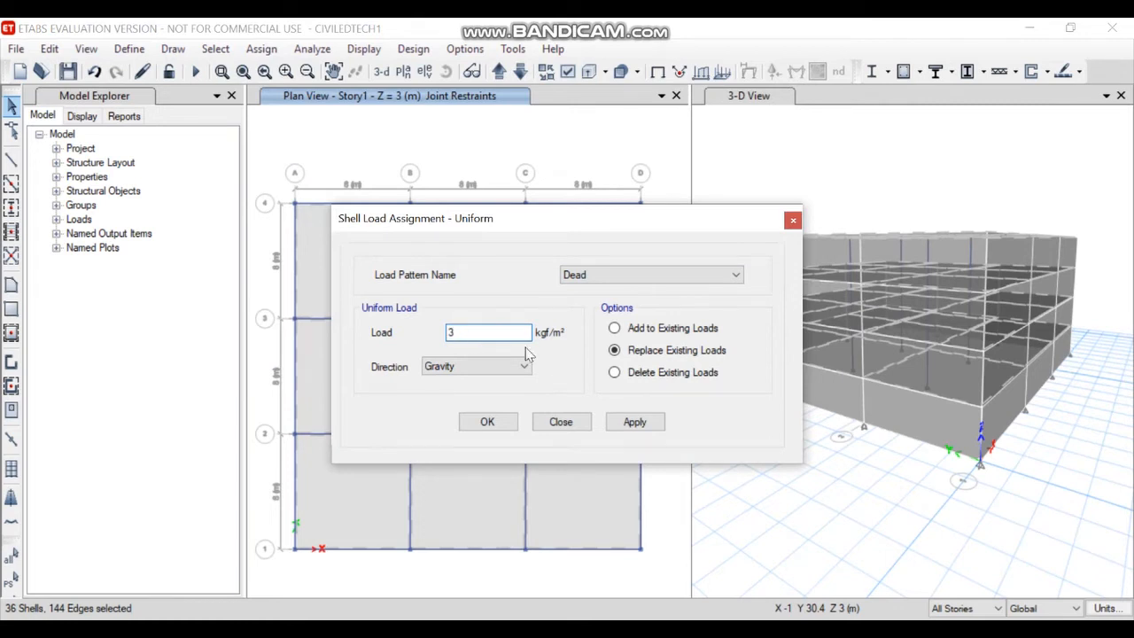
{"action": "left_click", "coordinate": [635, 424]}
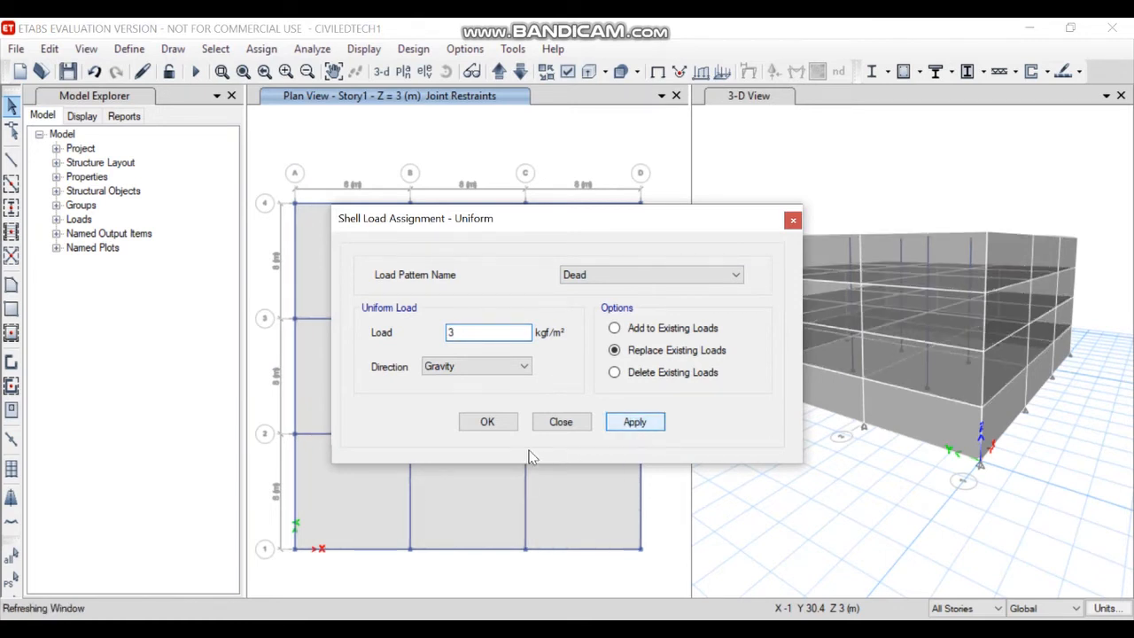
{"action": "left_click", "coordinate": [487, 423]}
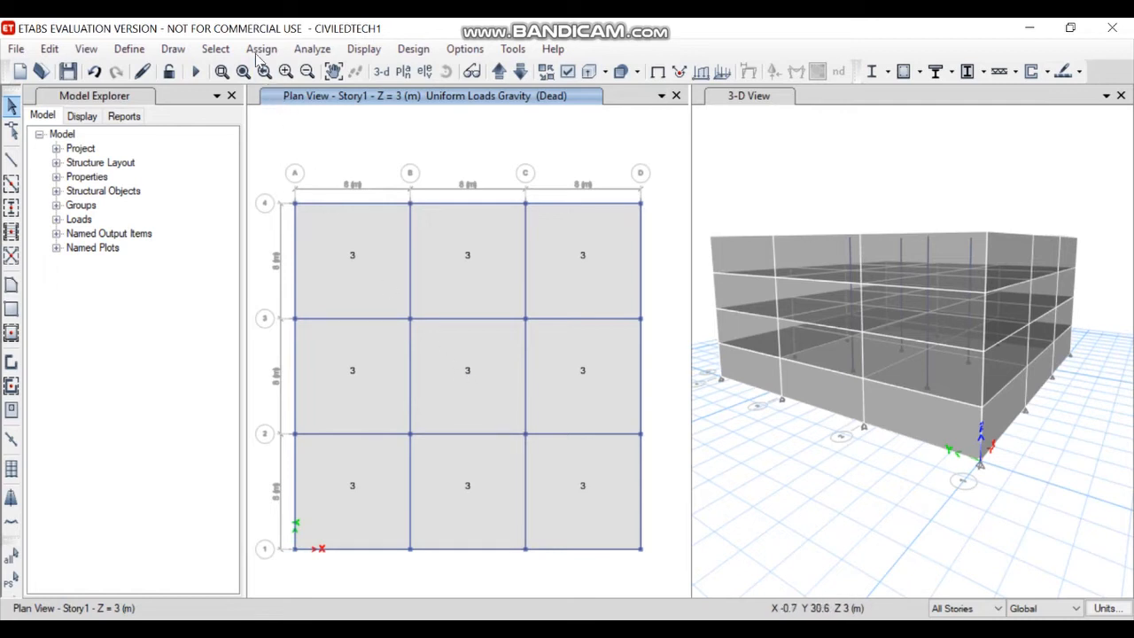
Restore the previous slab selection and assign it a uniform Live load of 2 kgf/m² in the gravity direction, replacing existing loads.
{"action": "left_click", "coordinate": [215, 50]}
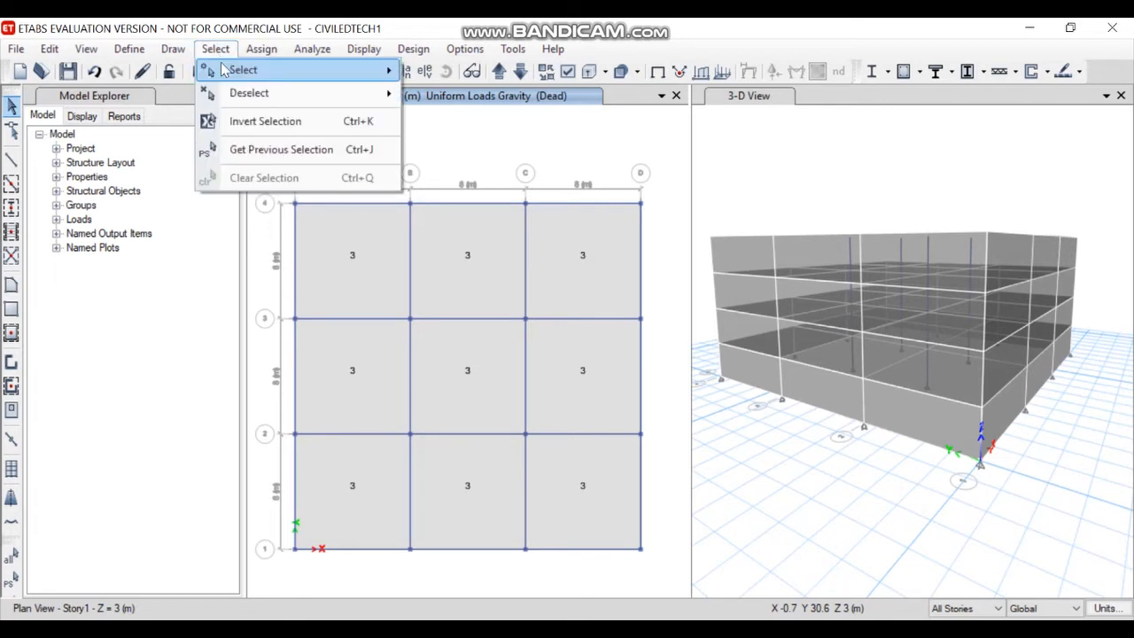
{"action": "left_click", "coordinate": [216, 49]}
{"action": "left_click", "coordinate": [215, 50]}
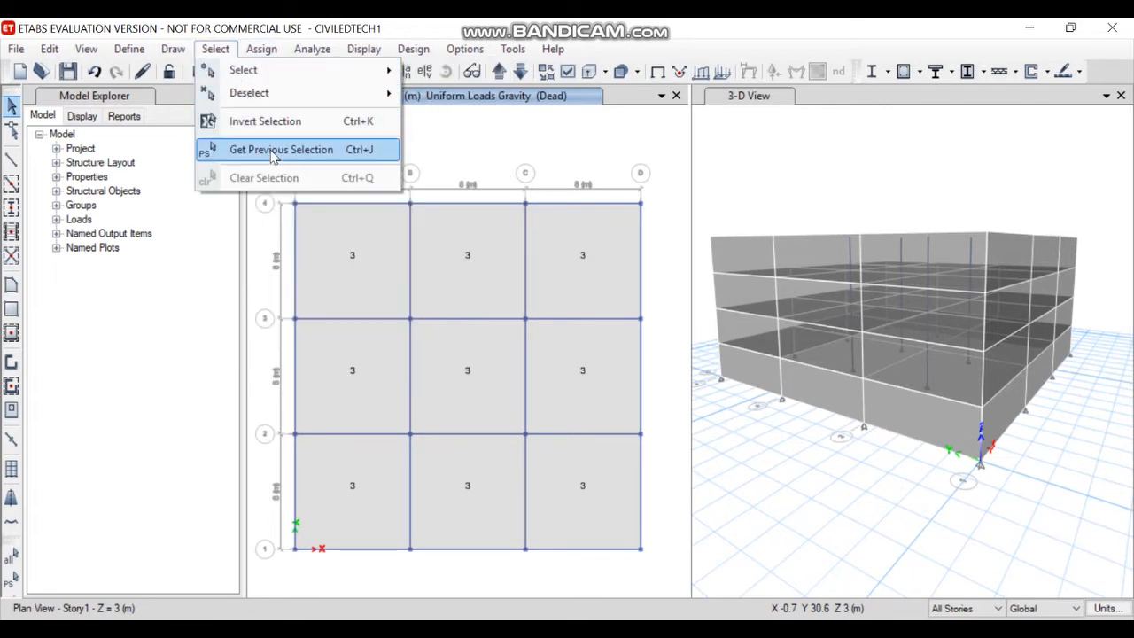
{"action": "left_click", "coordinate": [274, 155]}
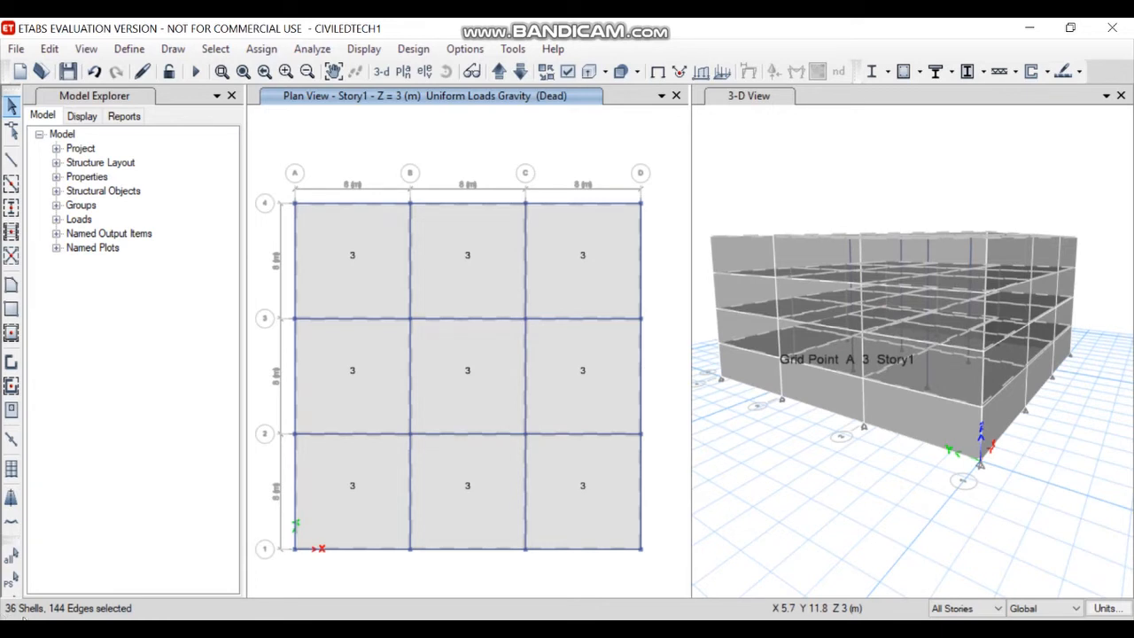
{"action": "left_click", "coordinate": [262, 50]}
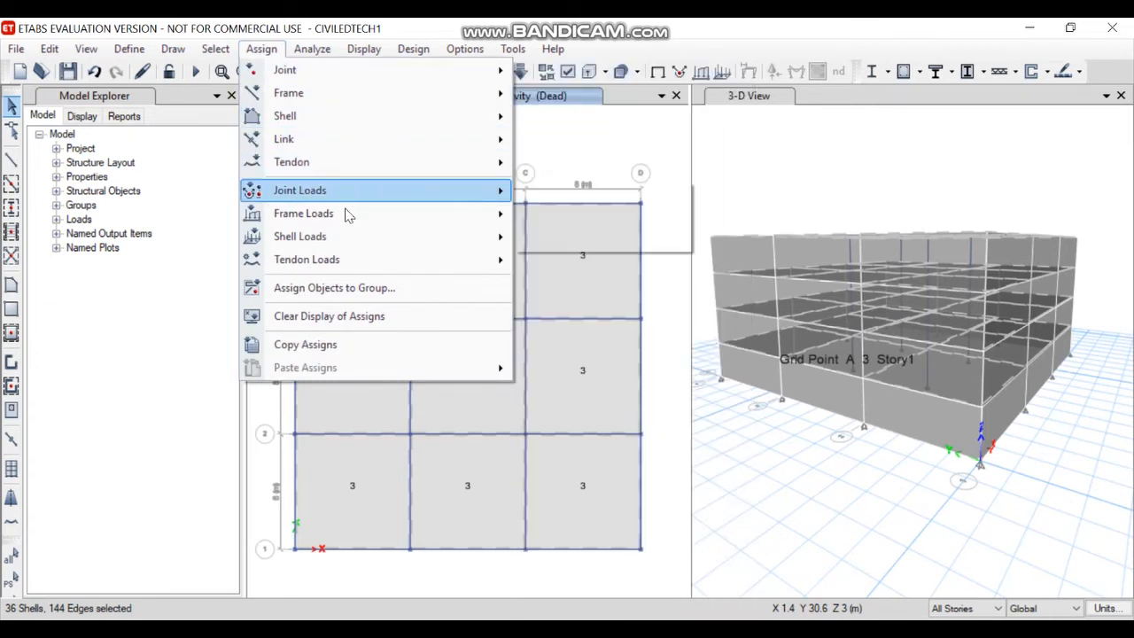
{"action": "mouse_move", "coordinate": [434, 236]}
{"action": "left_click", "coordinate": [608, 260]}
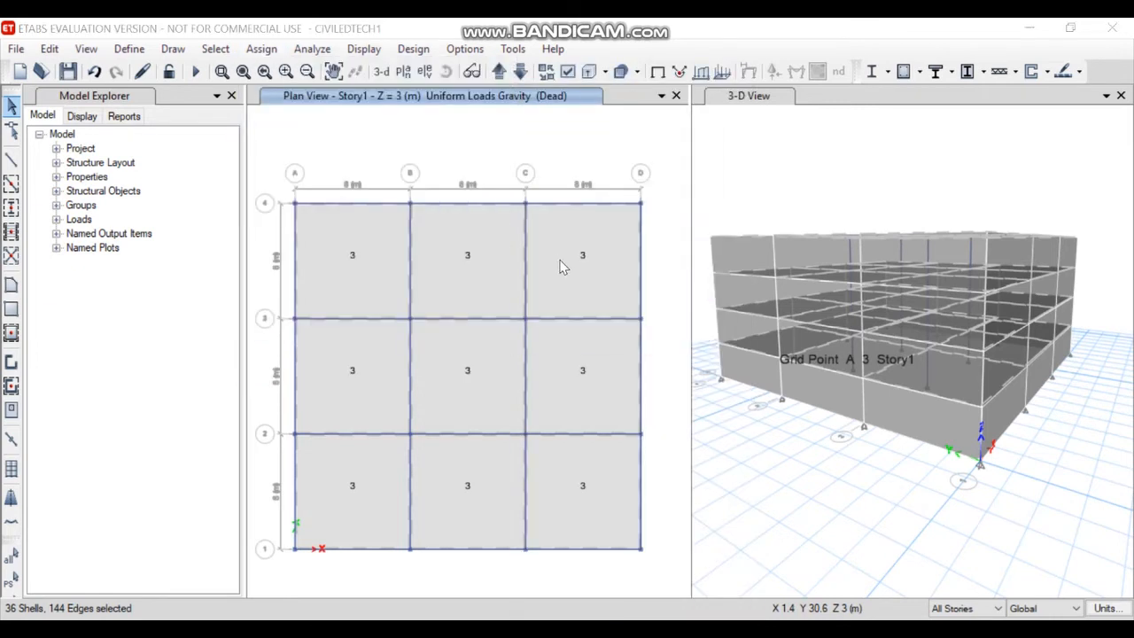
{"action": "left_click", "coordinate": [725, 277]}
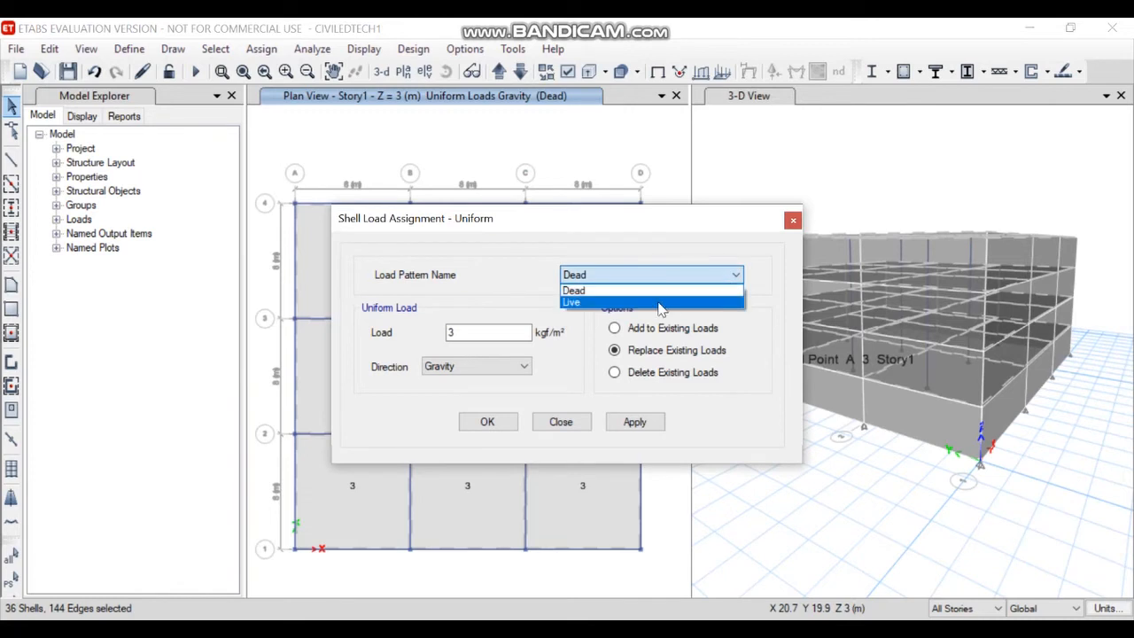
{"action": "left_click", "coordinate": [599, 300]}
{"action": "double_click", "coordinate": [481, 332]}
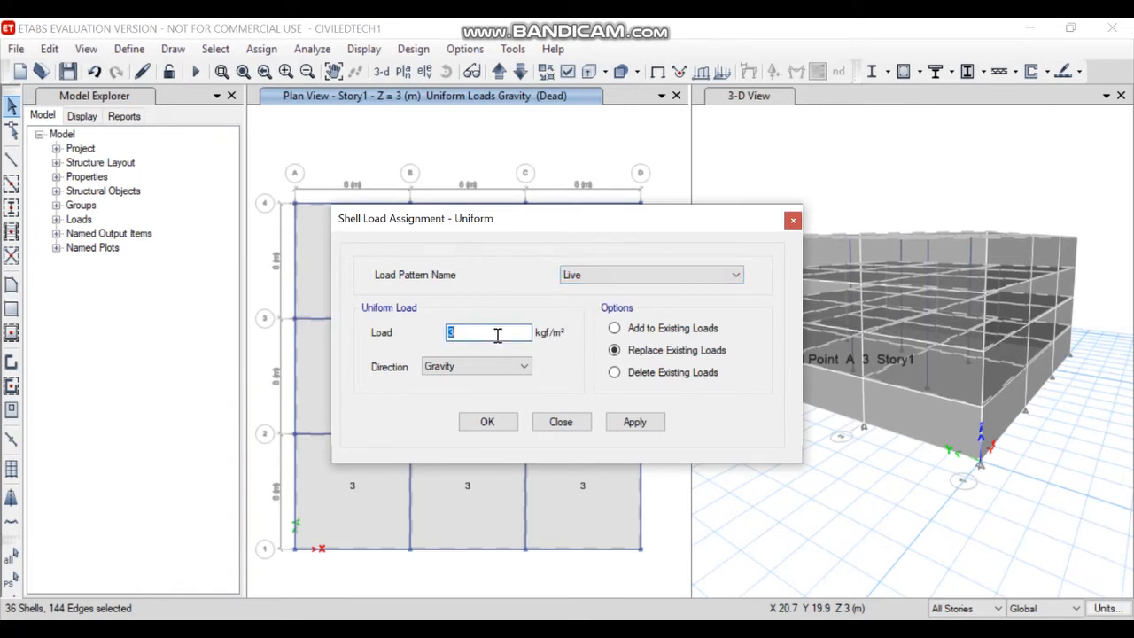
{"action": "type", "text": "2"}
{"action": "left_click", "coordinate": [640, 423]}
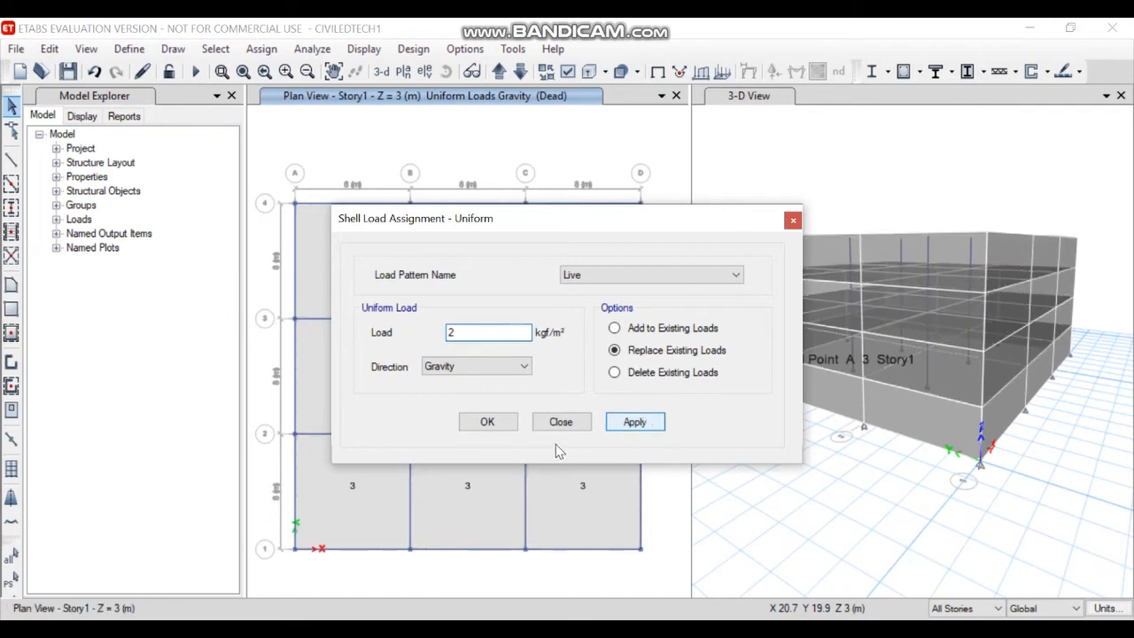
{"action": "left_click", "coordinate": [486, 424]}
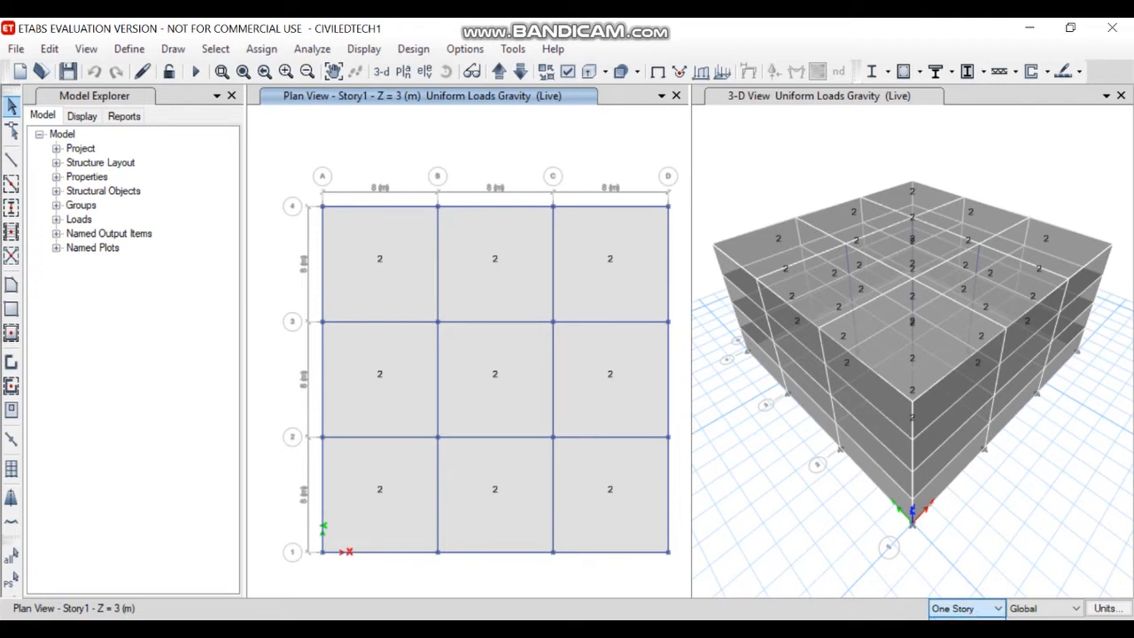
Set the editing scope to All Stories and select all perimeter beams along grids A, 1, D and 4 of the Story1 plan.
{"action": "left_click", "coordinate": [957, 634]}
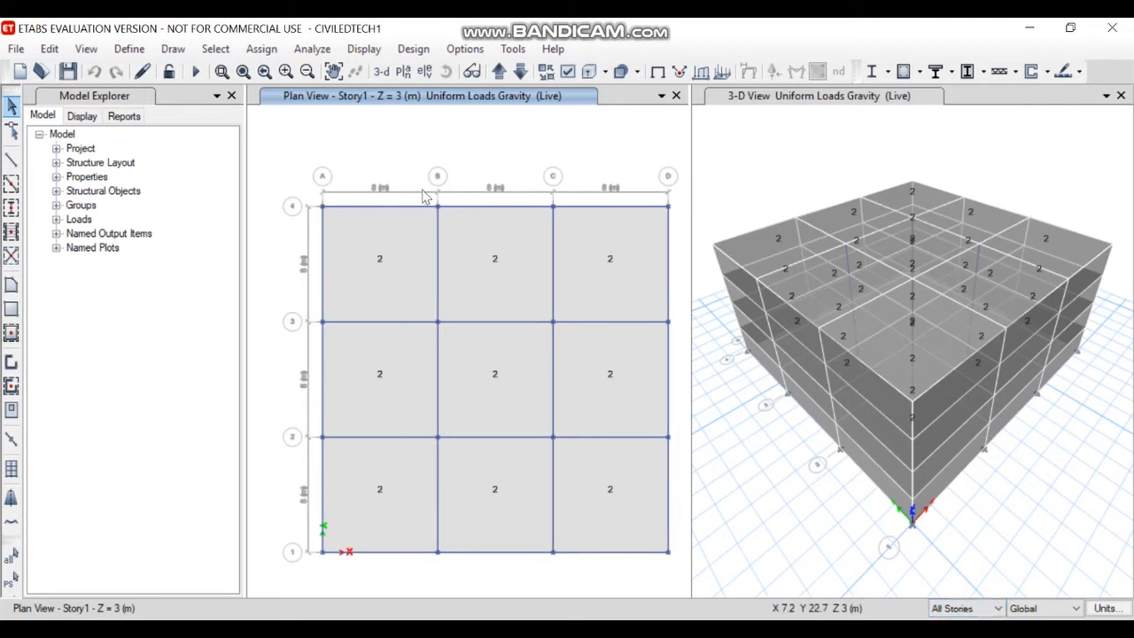
{"action": "left_click", "coordinate": [321, 243]}
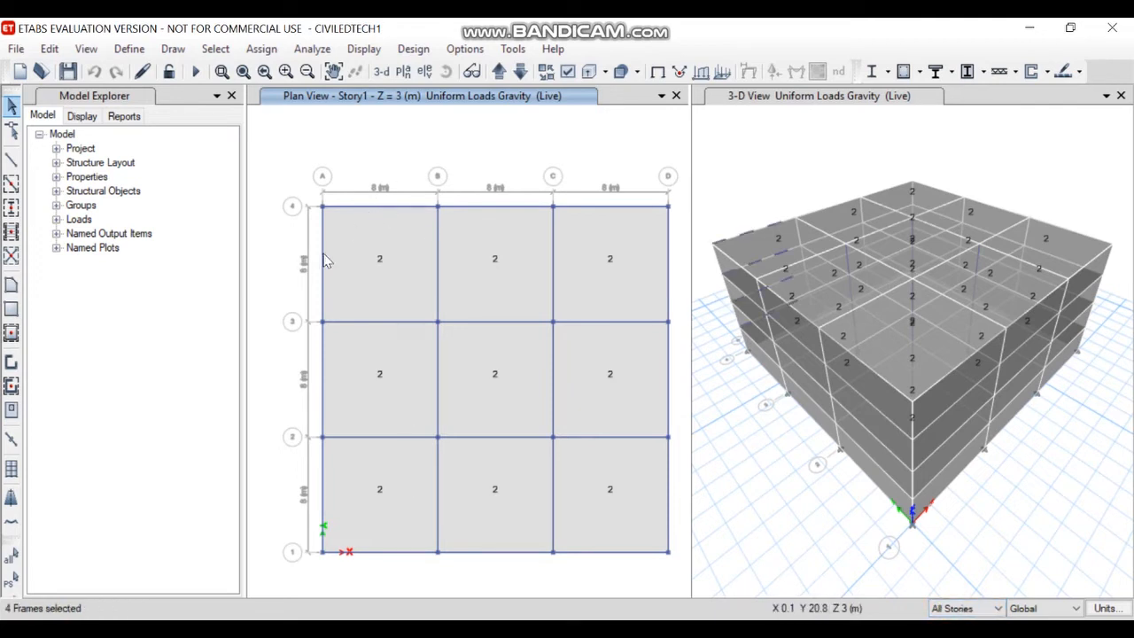
{"action": "left_click", "coordinate": [322, 358]}
{"action": "left_click", "coordinate": [322, 465]}
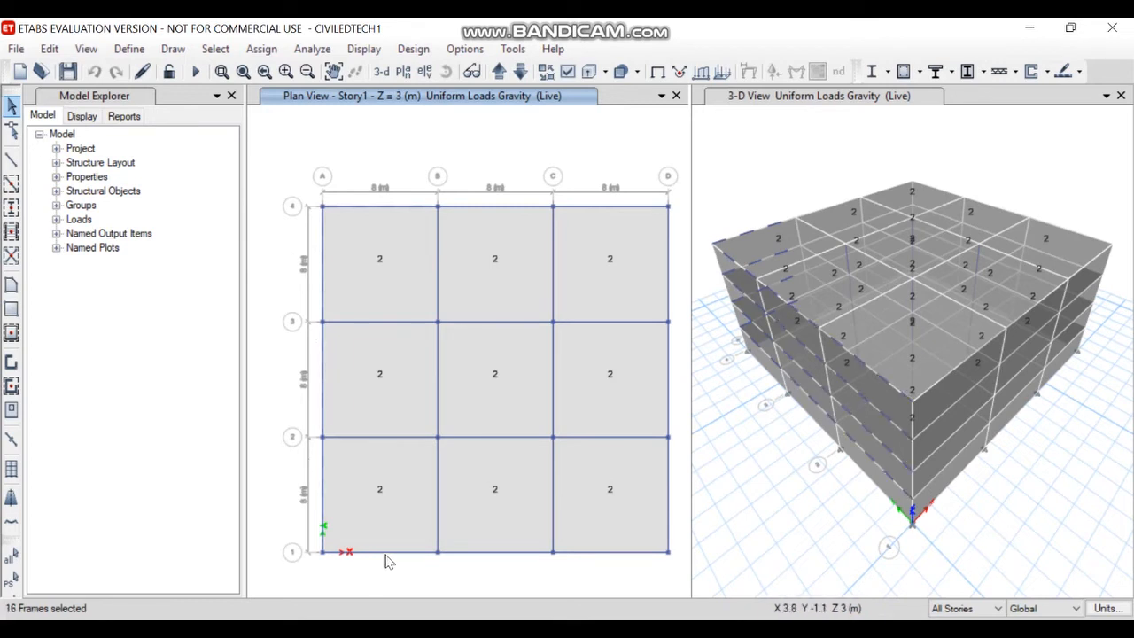
{"action": "left_click", "coordinate": [387, 554]}
{"action": "left_click", "coordinate": [480, 554]}
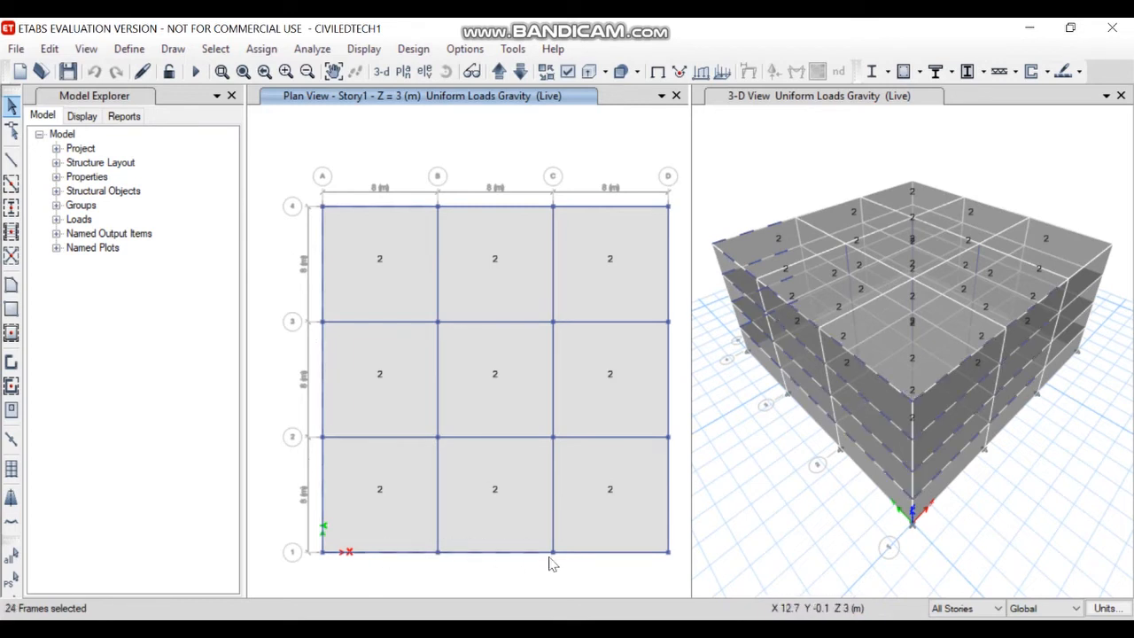
{"action": "left_click", "coordinate": [616, 554]}
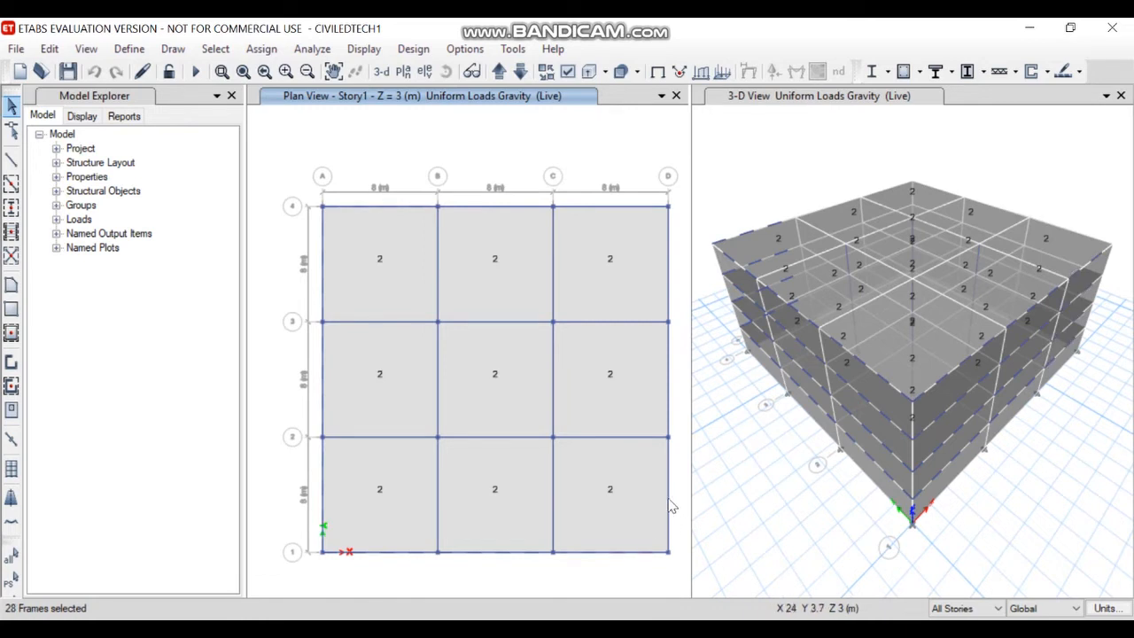
{"action": "left_click", "coordinate": [668, 498]}
{"action": "left_click", "coordinate": [670, 396]}
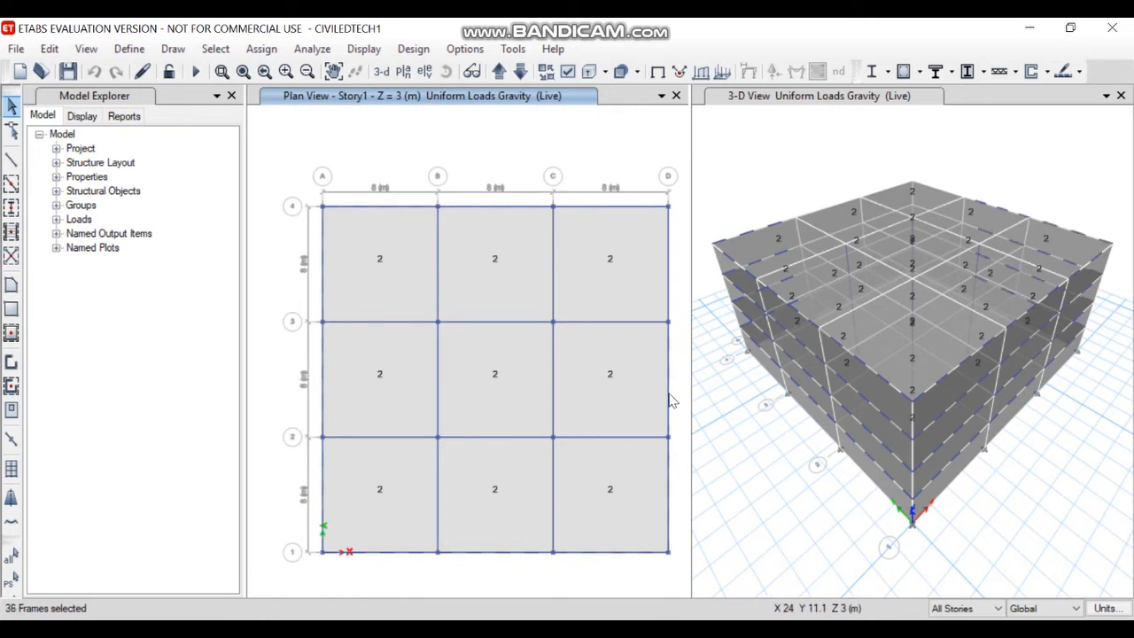
{"action": "left_click", "coordinate": [670, 279]}
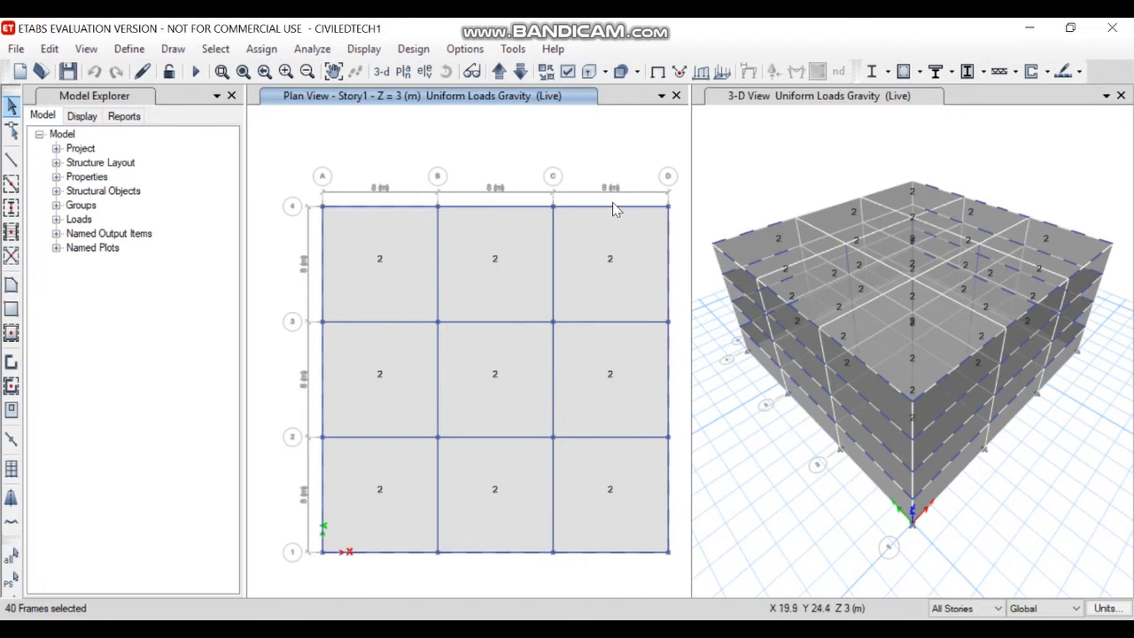
{"action": "left_click", "coordinate": [617, 210]}
{"action": "left_click", "coordinate": [485, 214]}
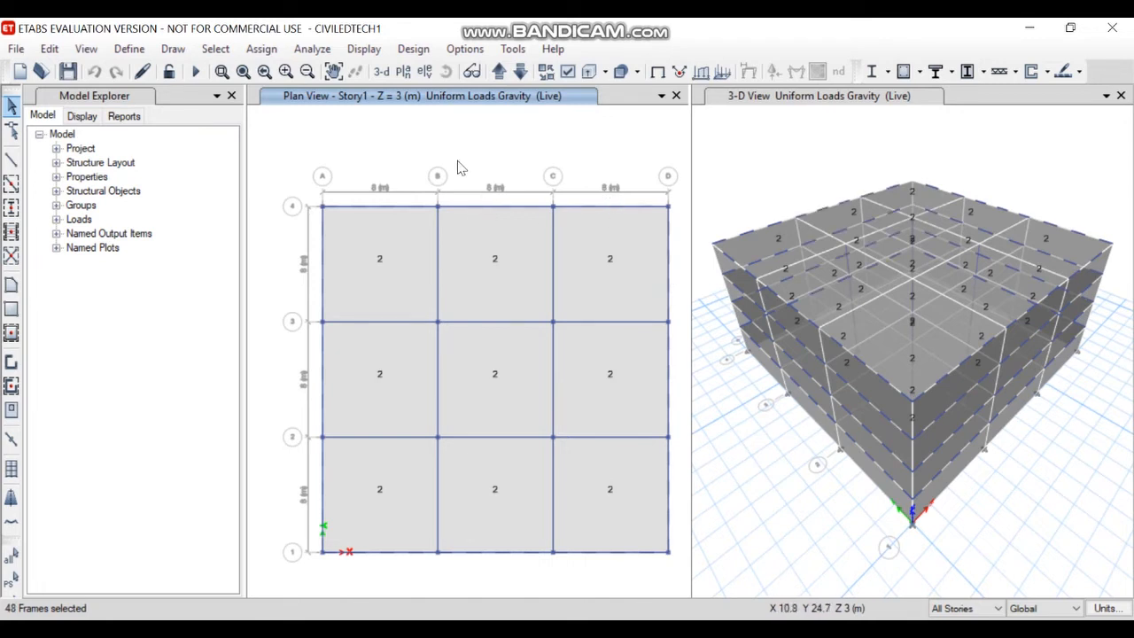
Assign a uniform distributed Dead load of 0.2 tonf/m in the gravity direction to the selected perimeter beams, replacing existing loads.
{"action": "left_click", "coordinate": [261, 48]}
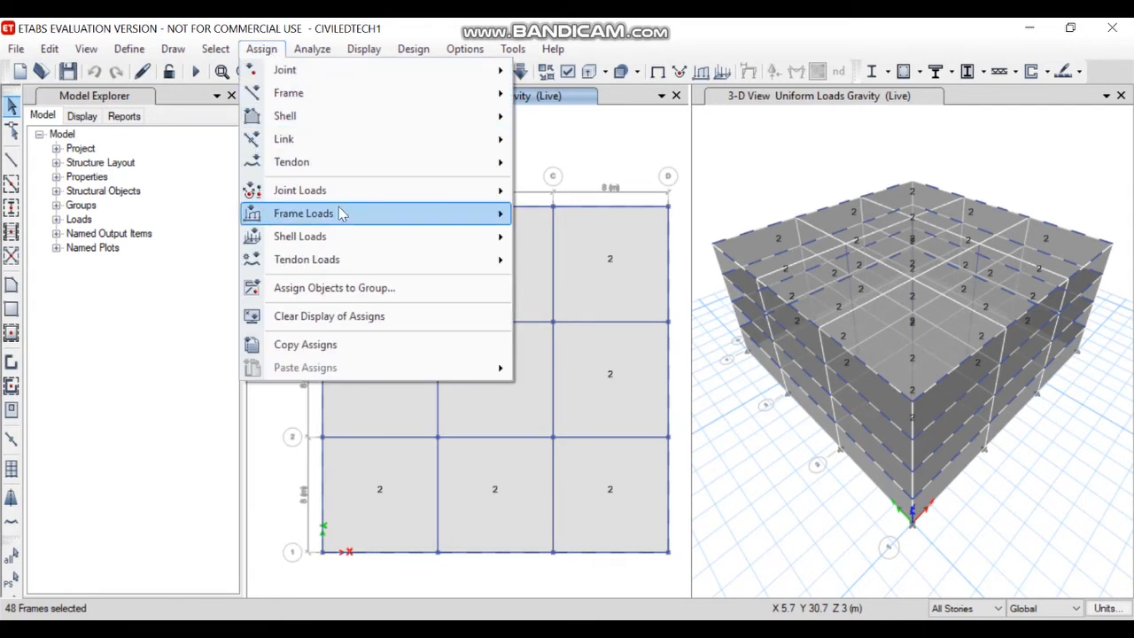
{"action": "mouse_move", "coordinate": [366, 217]}
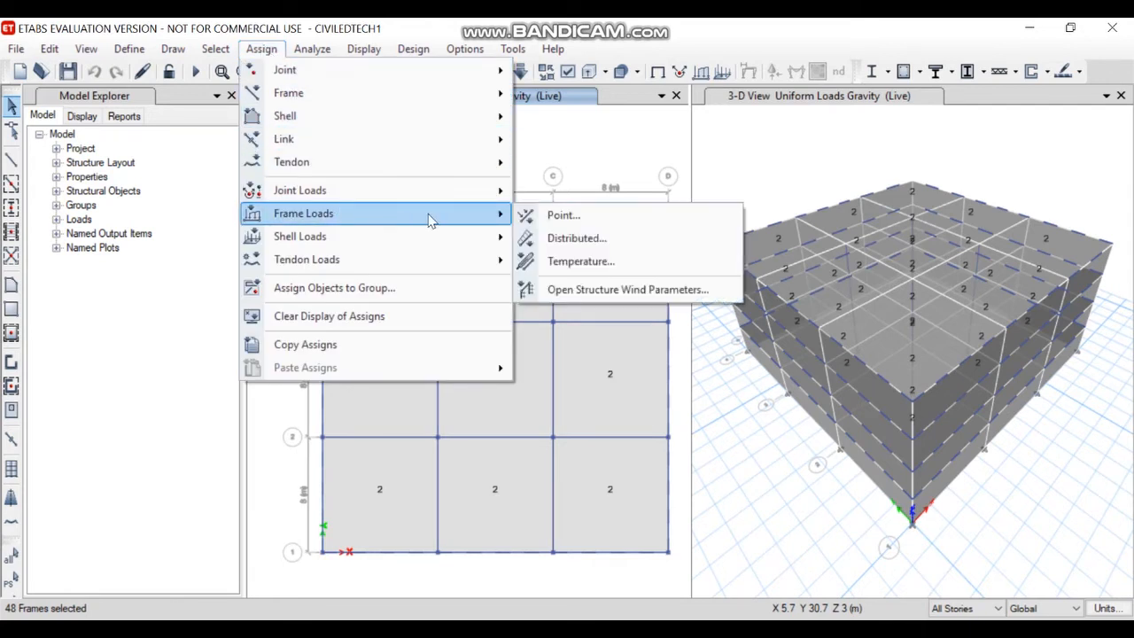
{"action": "left_click", "coordinate": [595, 239]}
{"action": "left_click", "coordinate": [440, 475]}
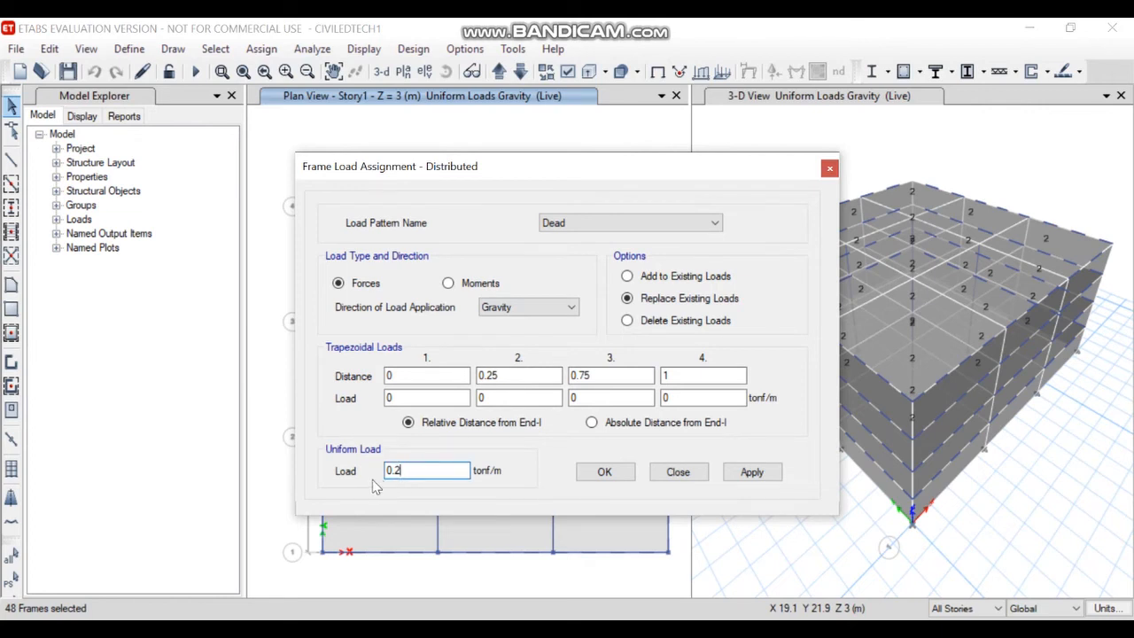
{"action": "left_click", "coordinate": [769, 477]}
{"action": "left_click", "coordinate": [606, 474]}
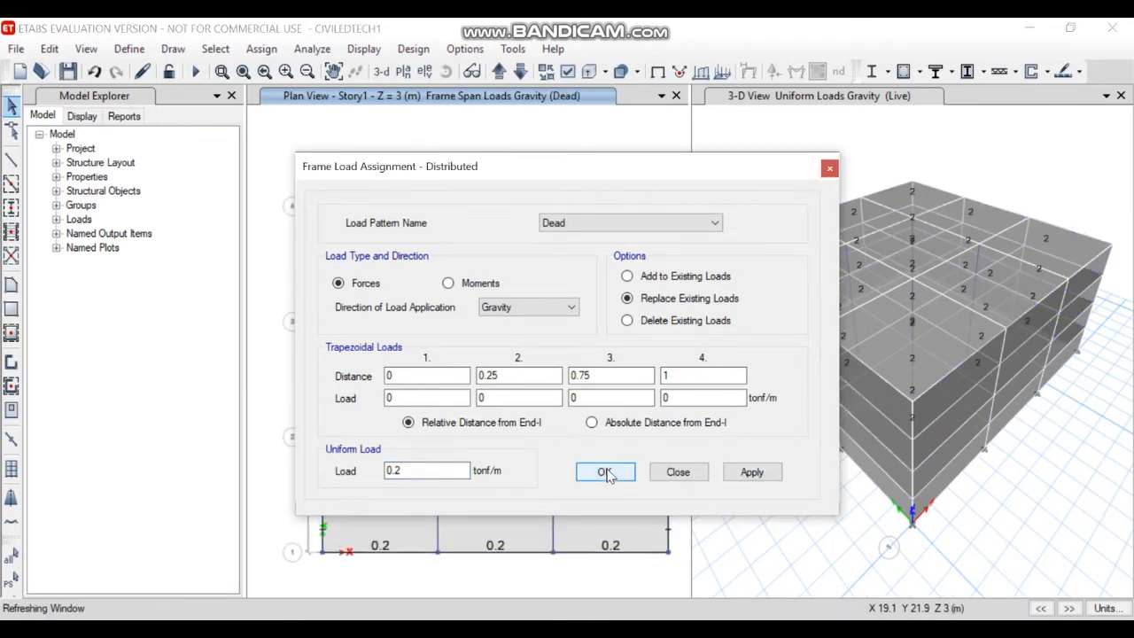
{"action": "left_click", "coordinate": [605, 472]}
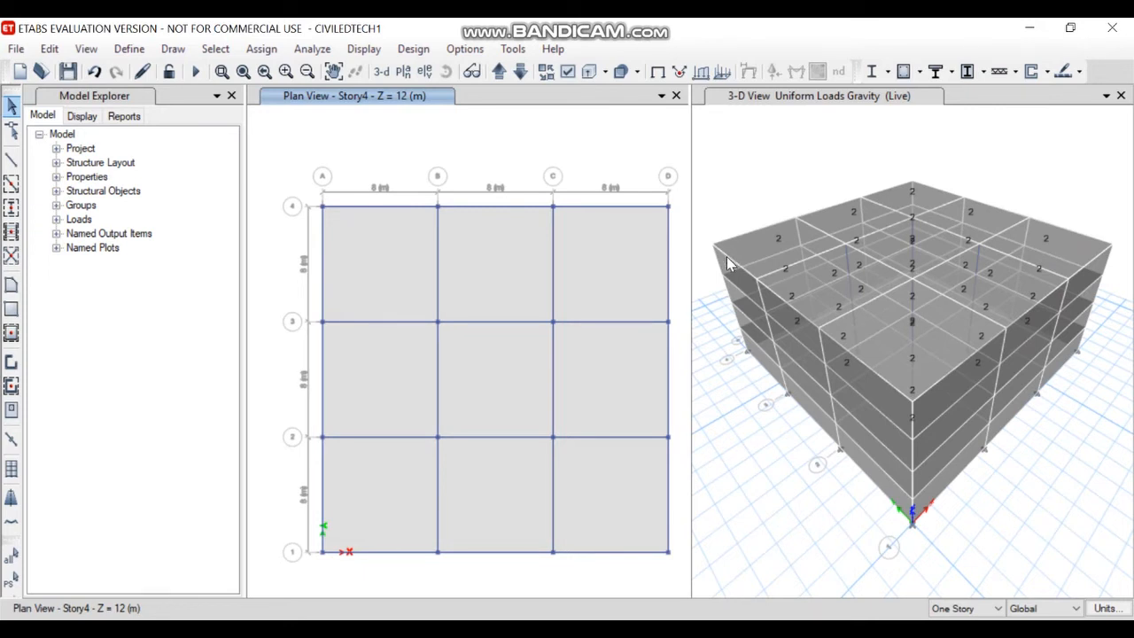
Select all perimeter beams along grids A, 1, D and 4 of the Story4 plan, for that story only.
{"action": "left_click", "coordinate": [388, 208]}
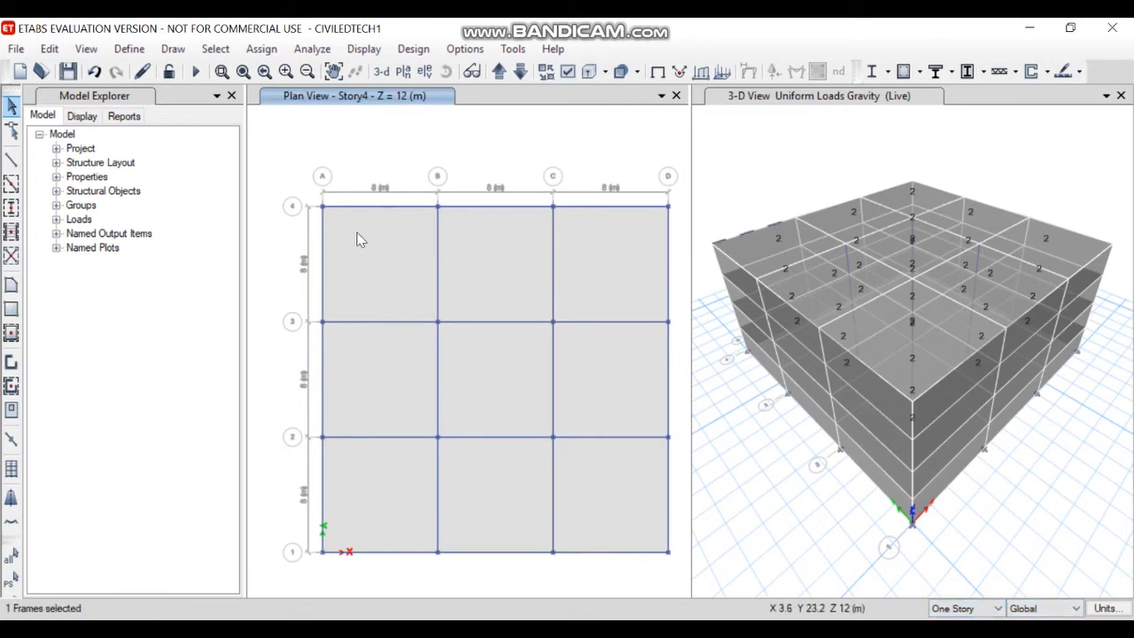
{"action": "left_click", "coordinate": [322, 264]}
{"action": "left_click", "coordinate": [322, 365]}
{"action": "left_click", "coordinate": [323, 467]}
{"action": "left_click", "coordinate": [387, 552]}
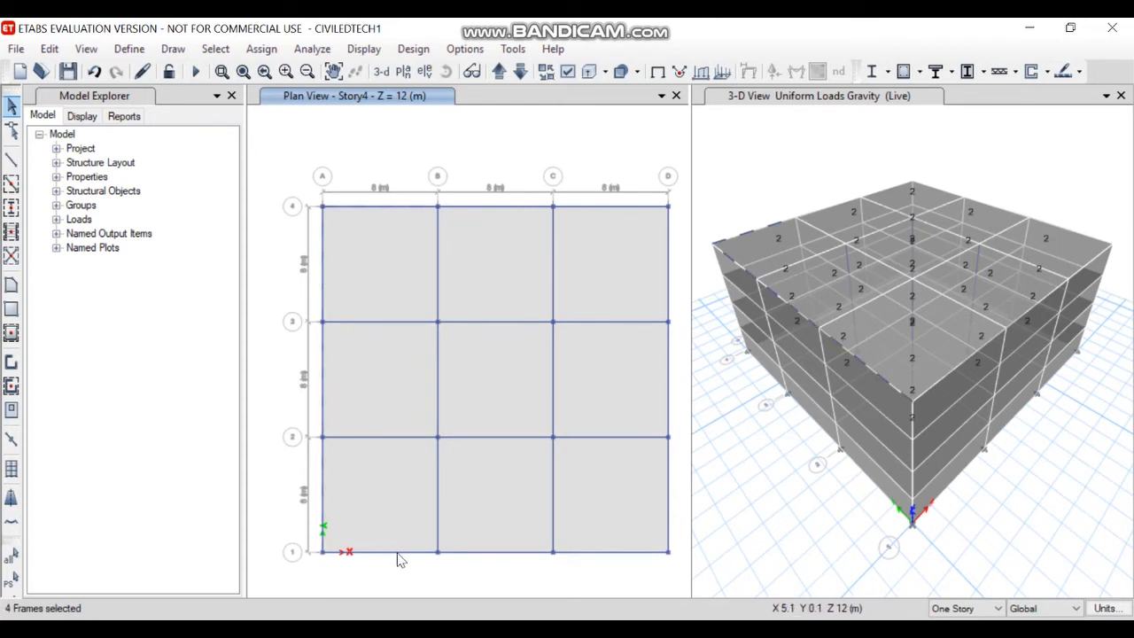
{"action": "left_click", "coordinate": [496, 553]}
{"action": "left_click", "coordinate": [615, 552]}
{"action": "left_click", "coordinate": [669, 504]}
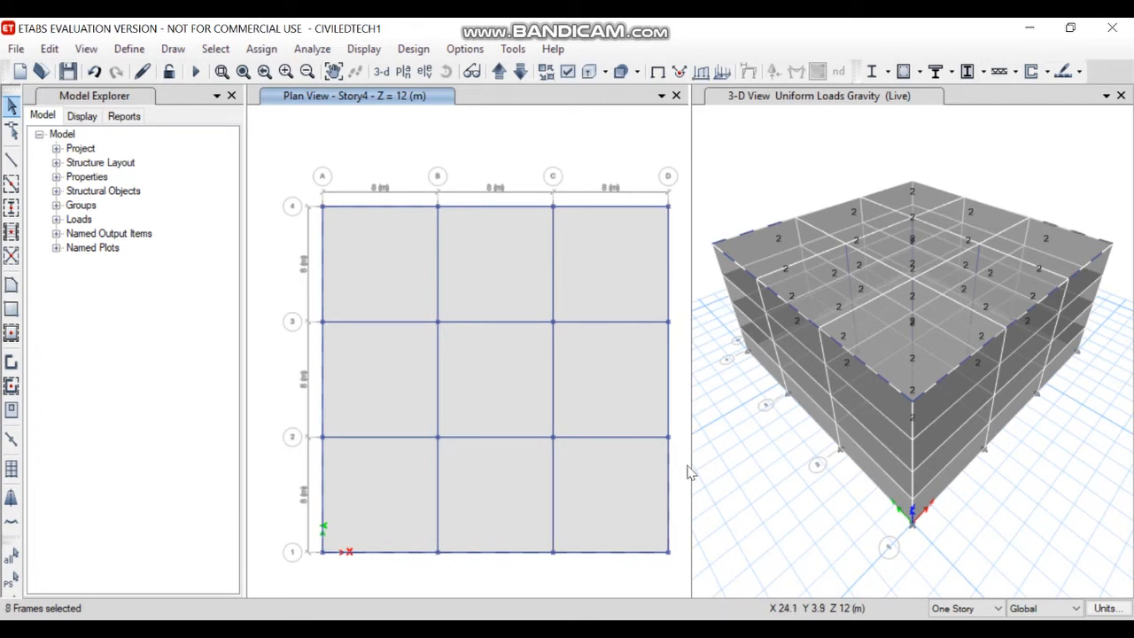
{"action": "left_click", "coordinate": [669, 388]}
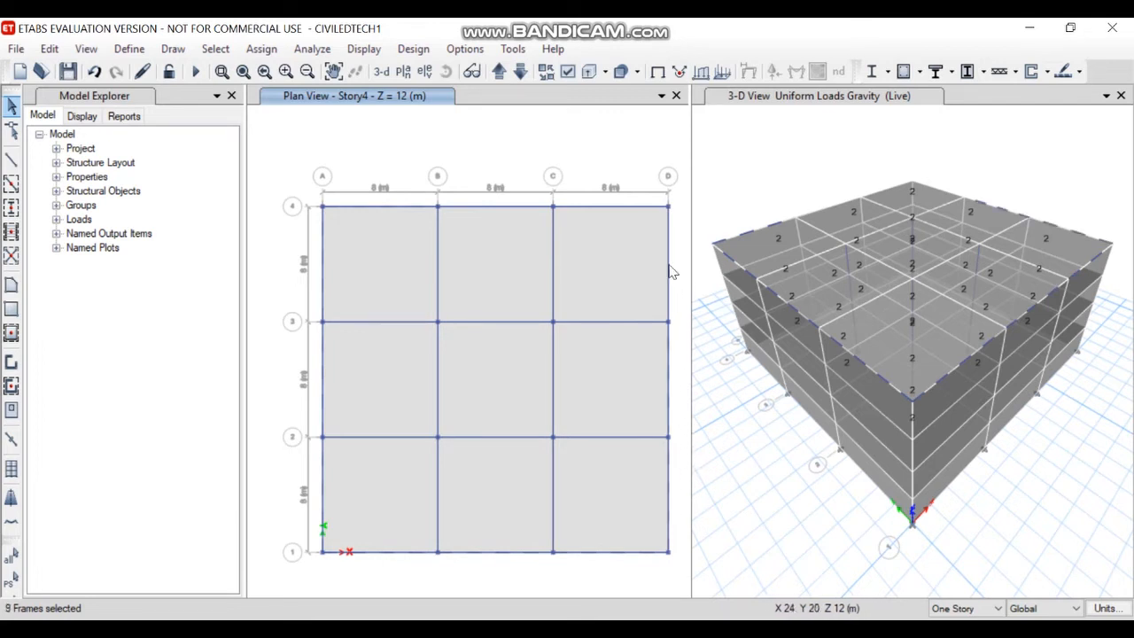
{"action": "left_click", "coordinate": [670, 266]}
{"action": "left_click", "coordinate": [592, 207]}
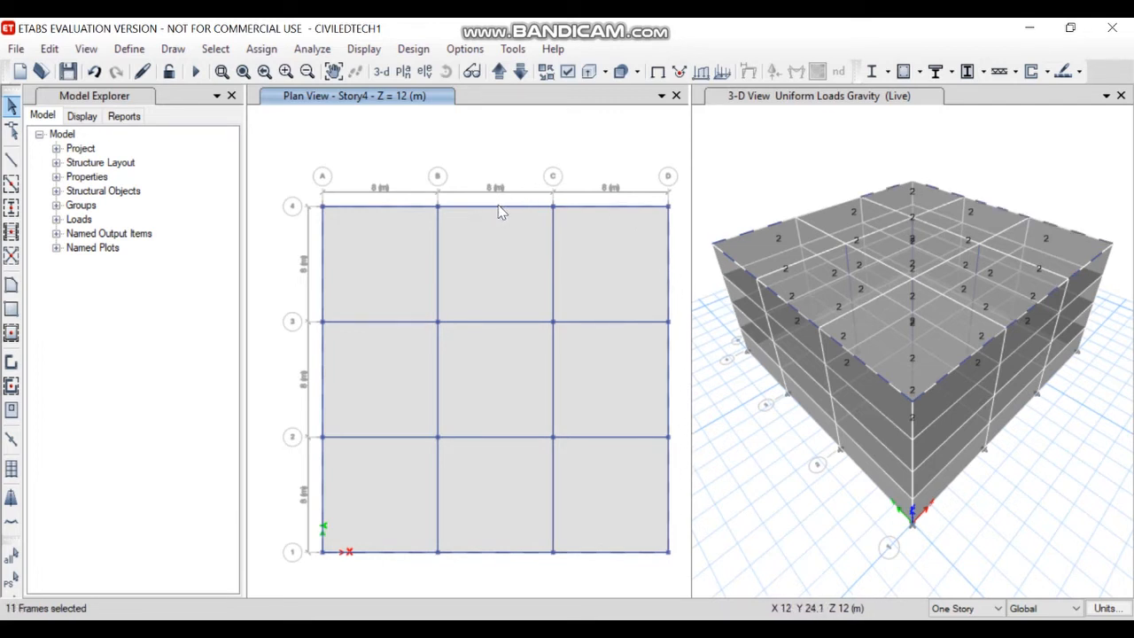
Replace the distributed Dead load on the selected Story4 perimeter beams with a uniform load of 0 tonf/m.
{"action": "left_click", "coordinate": [261, 49]}
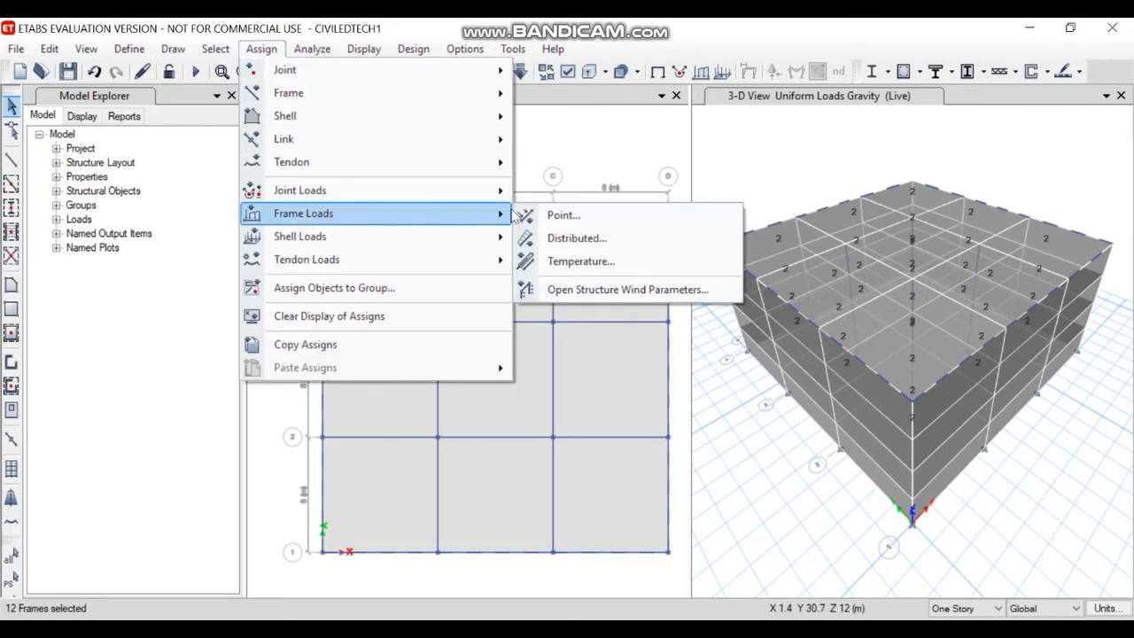
{"action": "left_click", "coordinate": [577, 238]}
{"action": "left_click_drag", "start_coordinate": [451, 467], "coordinate": [381, 478]}
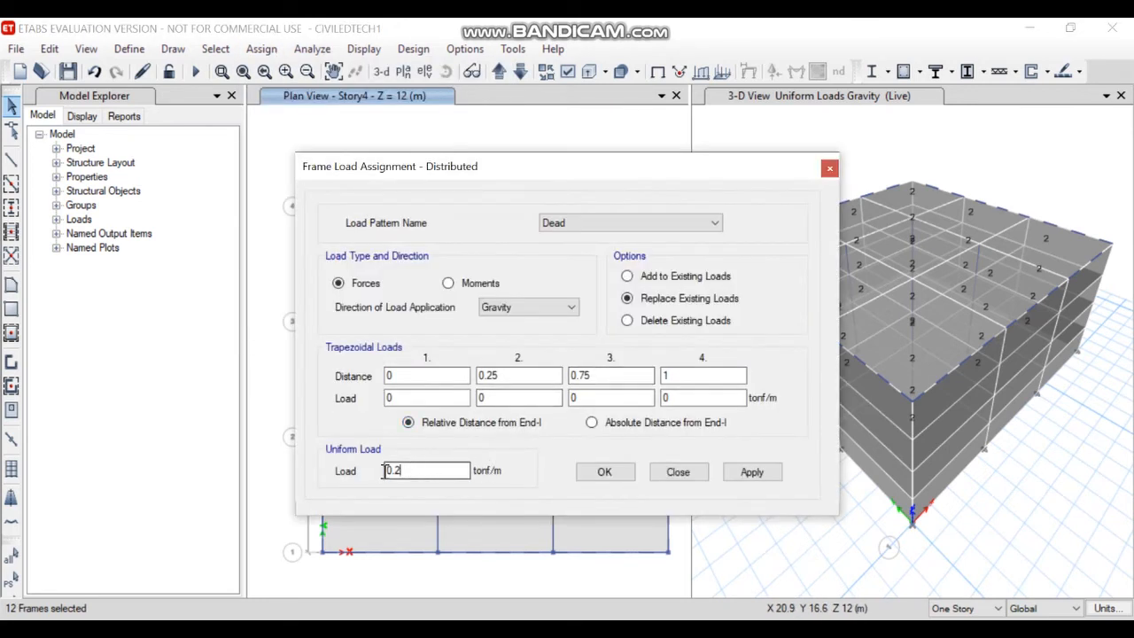
{"action": "type", "text": "0"}
{"action": "left_click", "coordinate": [770, 475]}
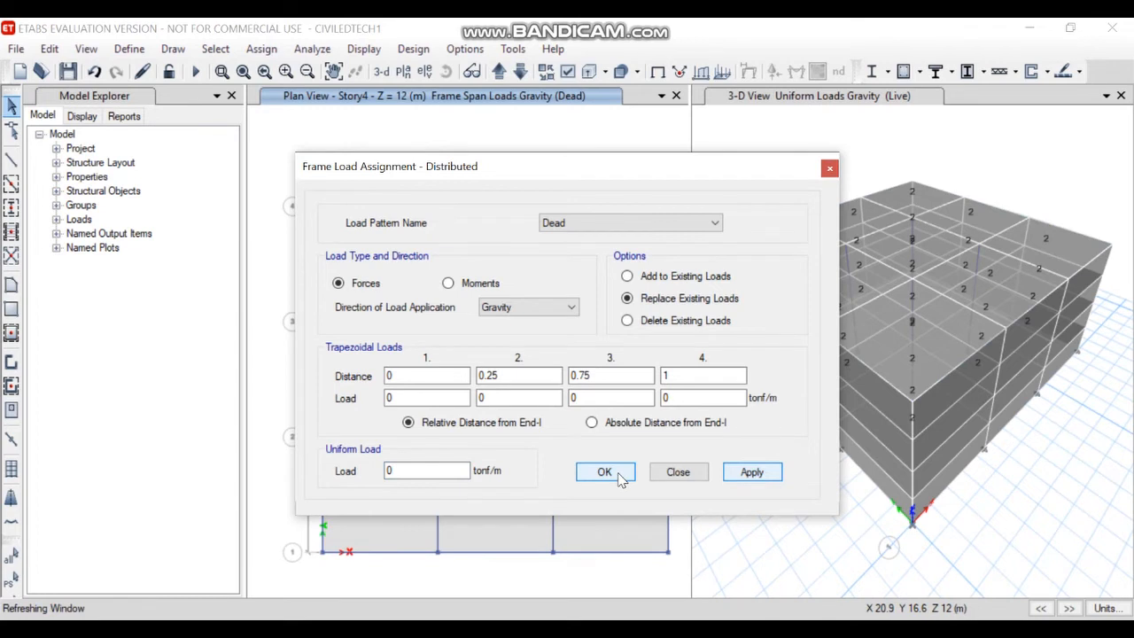
{"action": "left_click", "coordinate": [606, 474]}
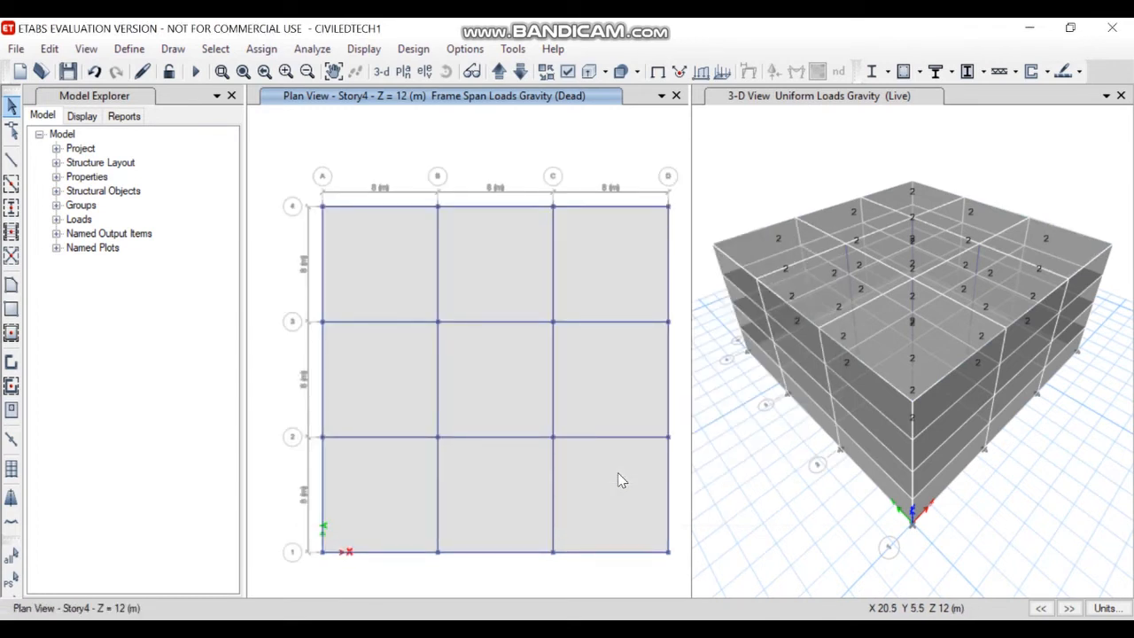
Run the structural analysis and examine joint displacements under Dead load on the deformed 3-D model.
{"action": "left_click", "coordinate": [567, 72]}
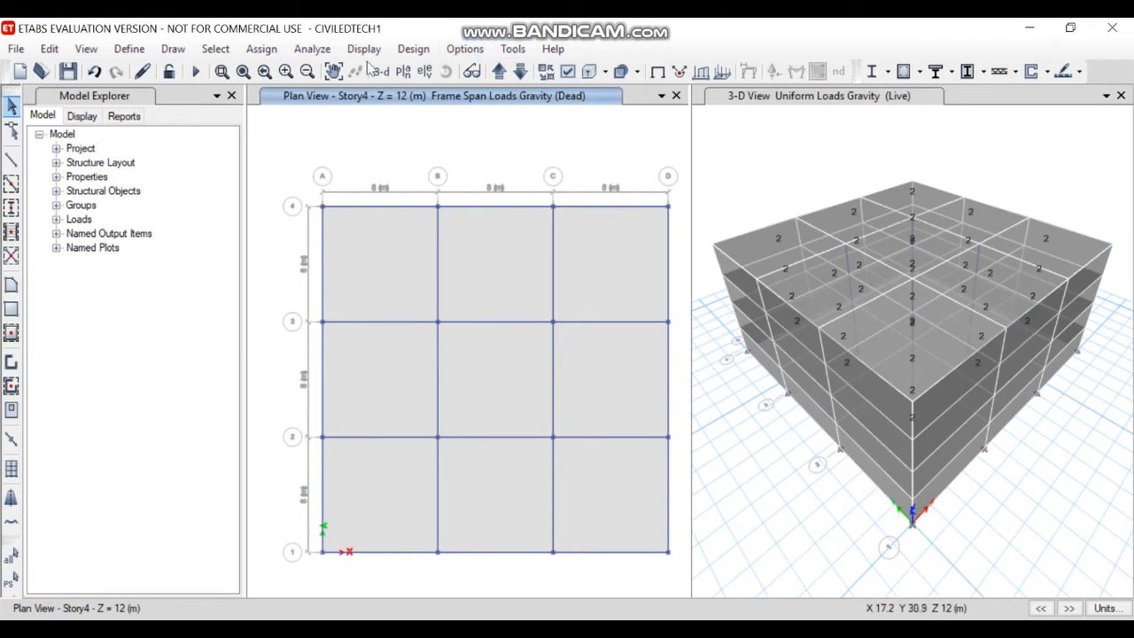
{"action": "left_click", "coordinate": [321, 51]}
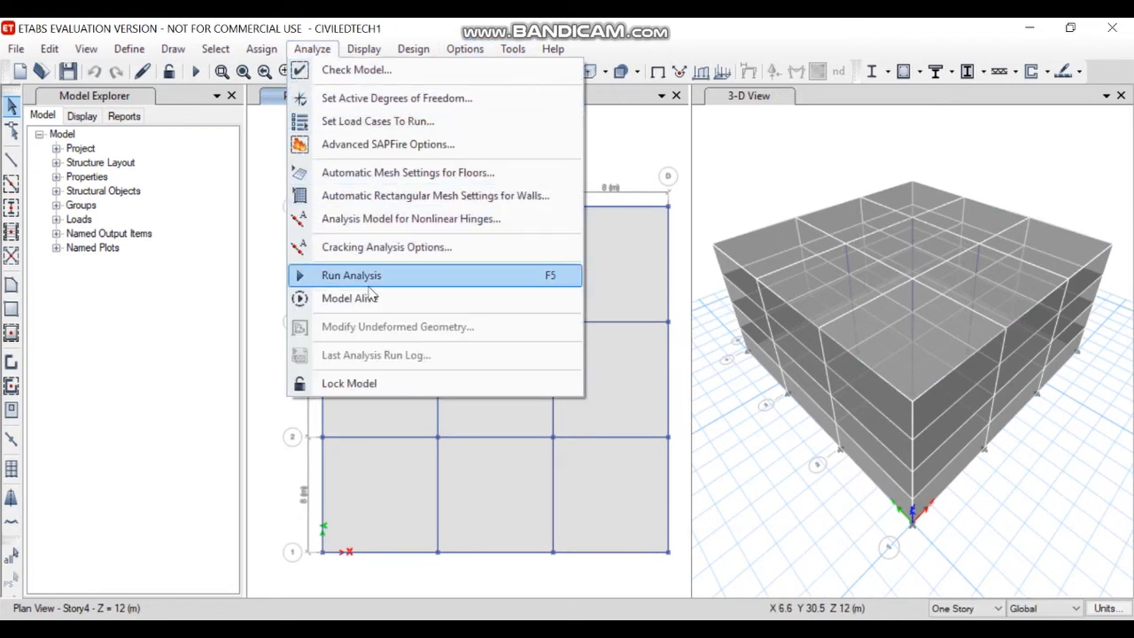
{"action": "left_click", "coordinate": [373, 285]}
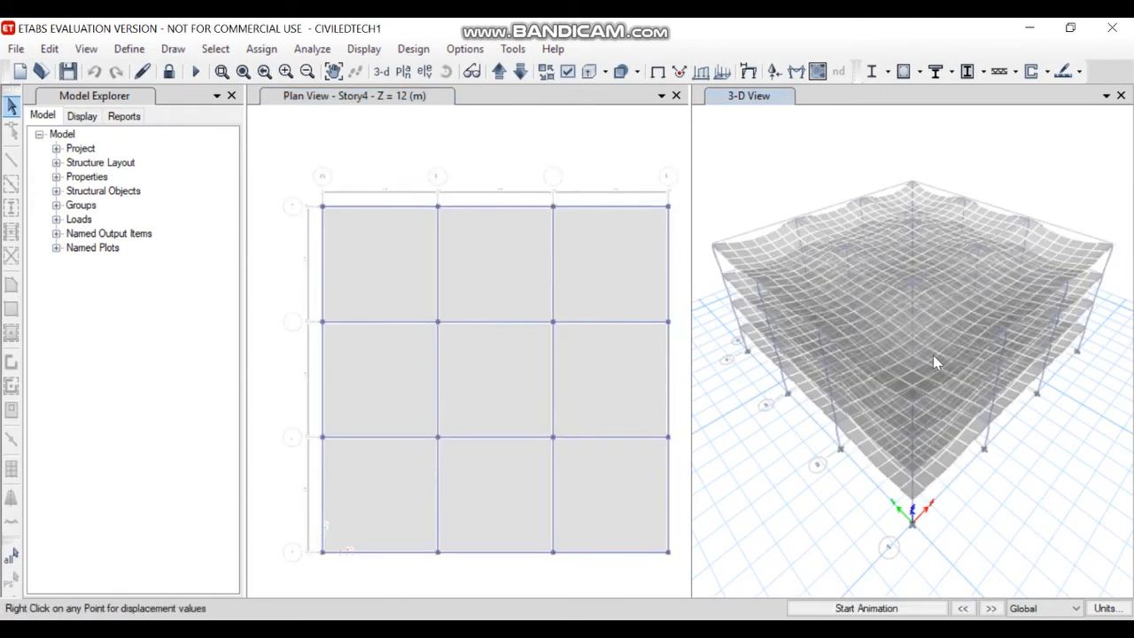
{"action": "mouse_move", "coordinate": [836, 322]}
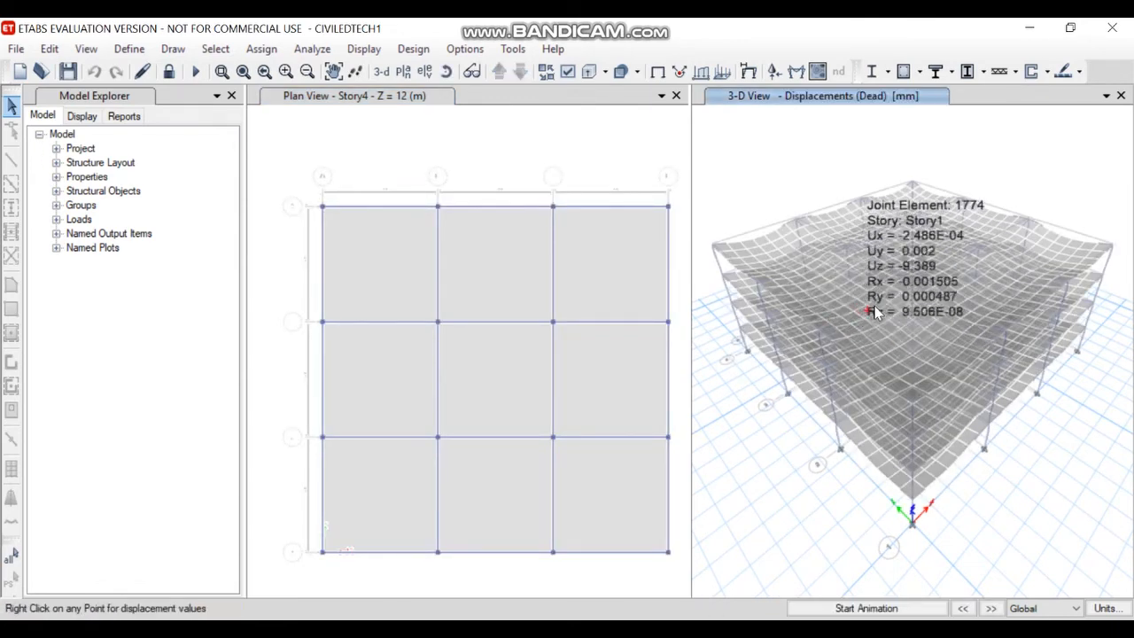
{"action": "mouse_move", "coordinate": [913, 292]}
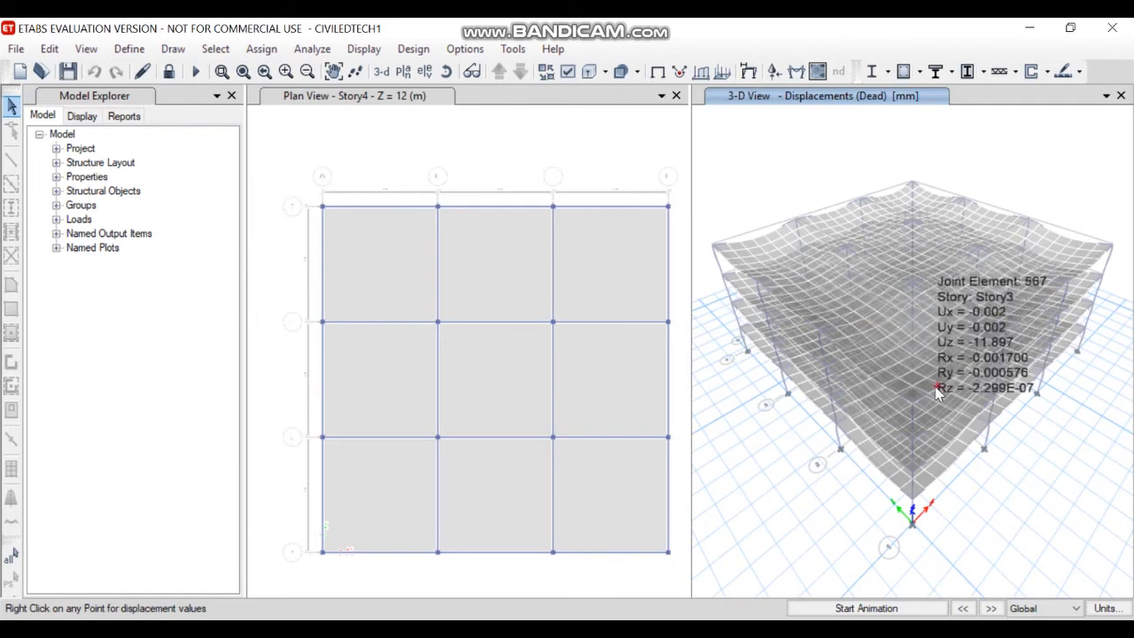
{"action": "mouse_move", "coordinate": [893, 419]}
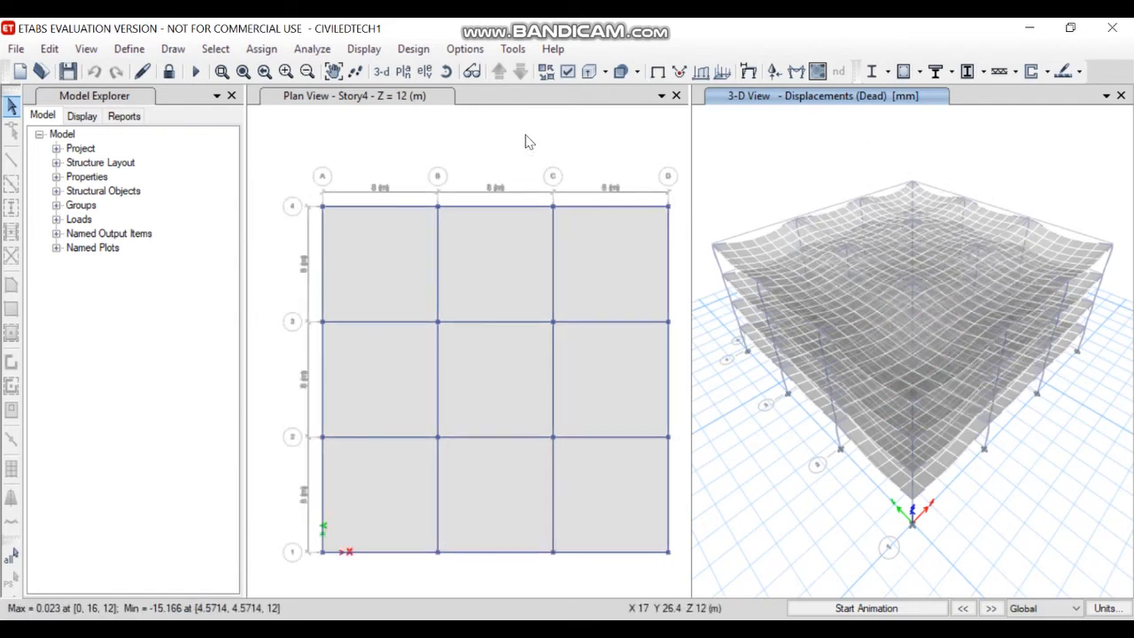
Review the concrete frame design preferences and accept them with IS 456:2000 as the design code.
{"action": "left_click", "coordinate": [411, 48]}
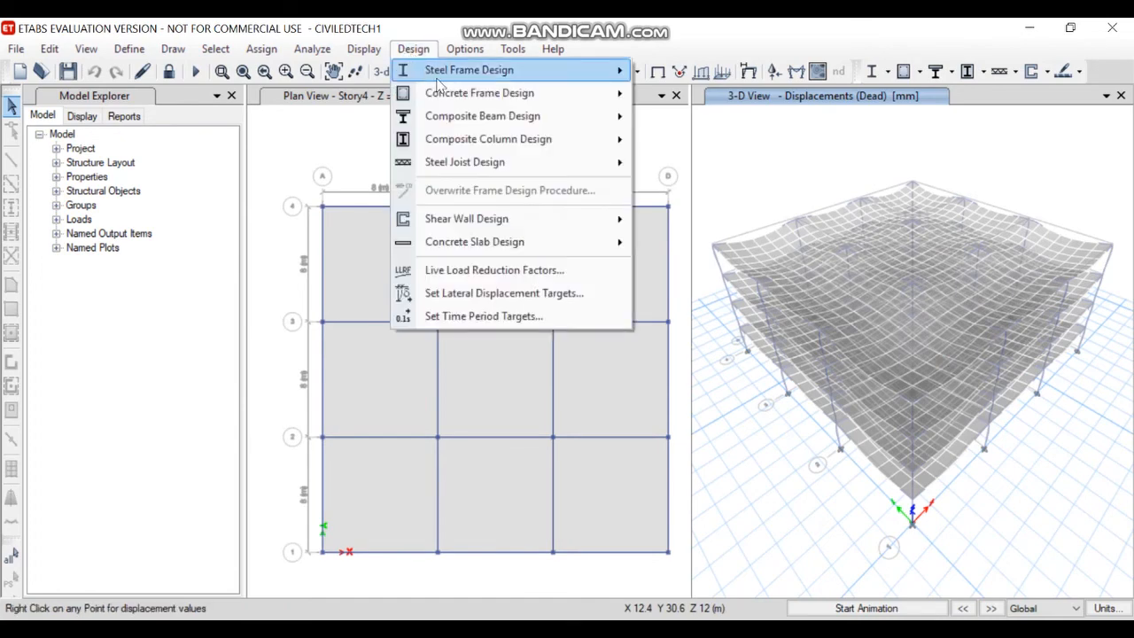
{"action": "mouse_move", "coordinate": [522, 94]}
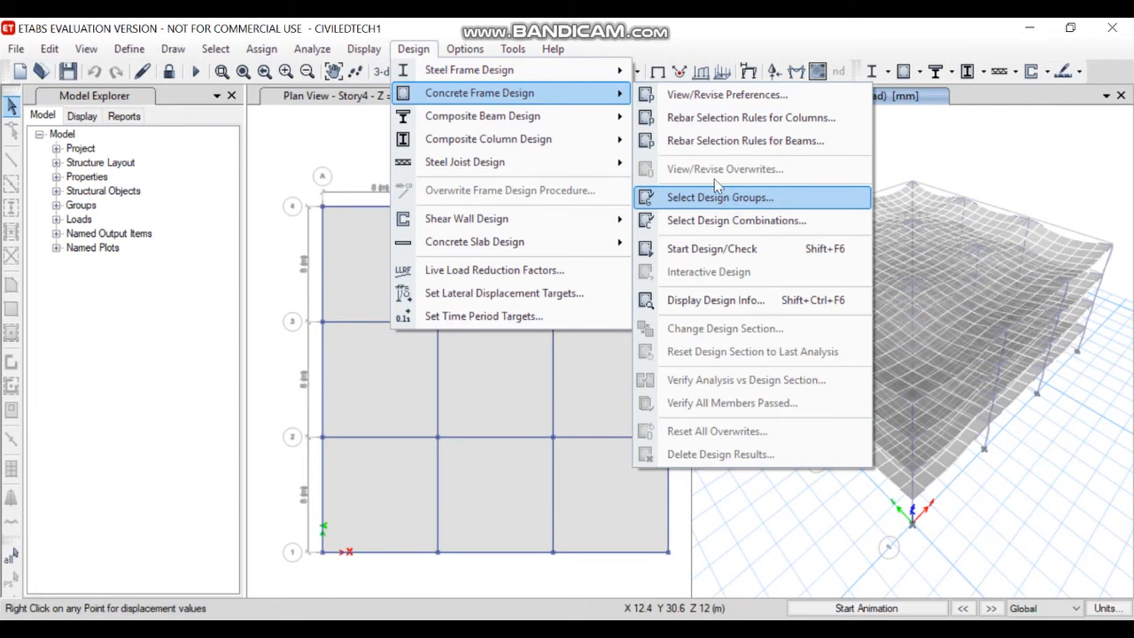
{"action": "left_click", "coordinate": [727, 98]}
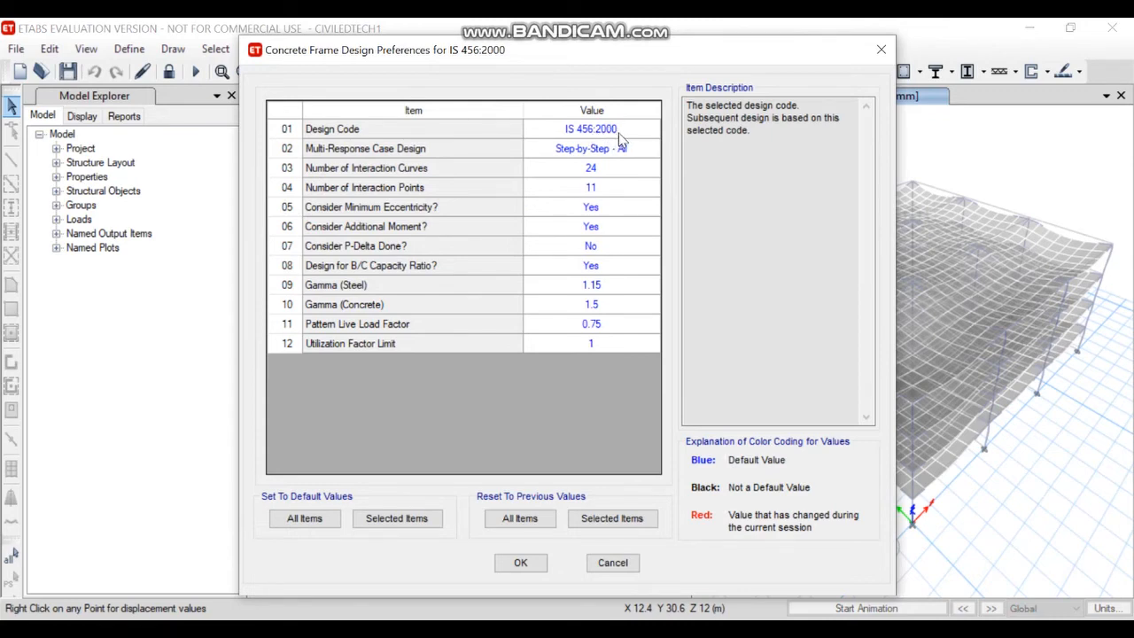
{"action": "left_click", "coordinate": [521, 563]}
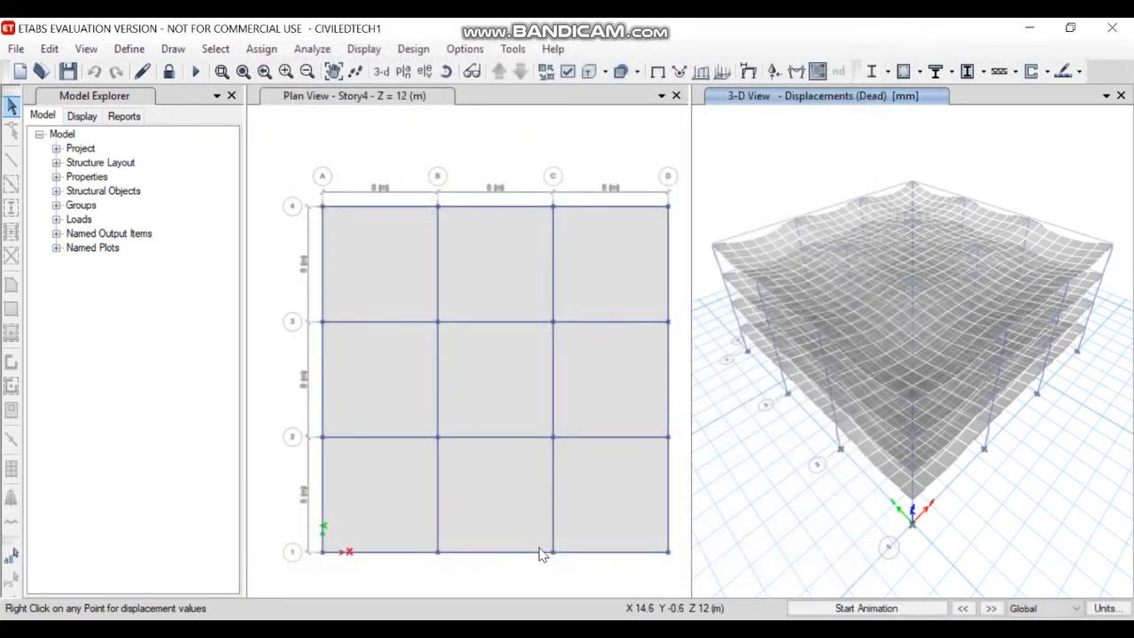
Run the concrete frame design check and inspect the longitudinal reinforcing of the members in the 3-D model.
{"action": "left_click", "coordinate": [405, 51]}
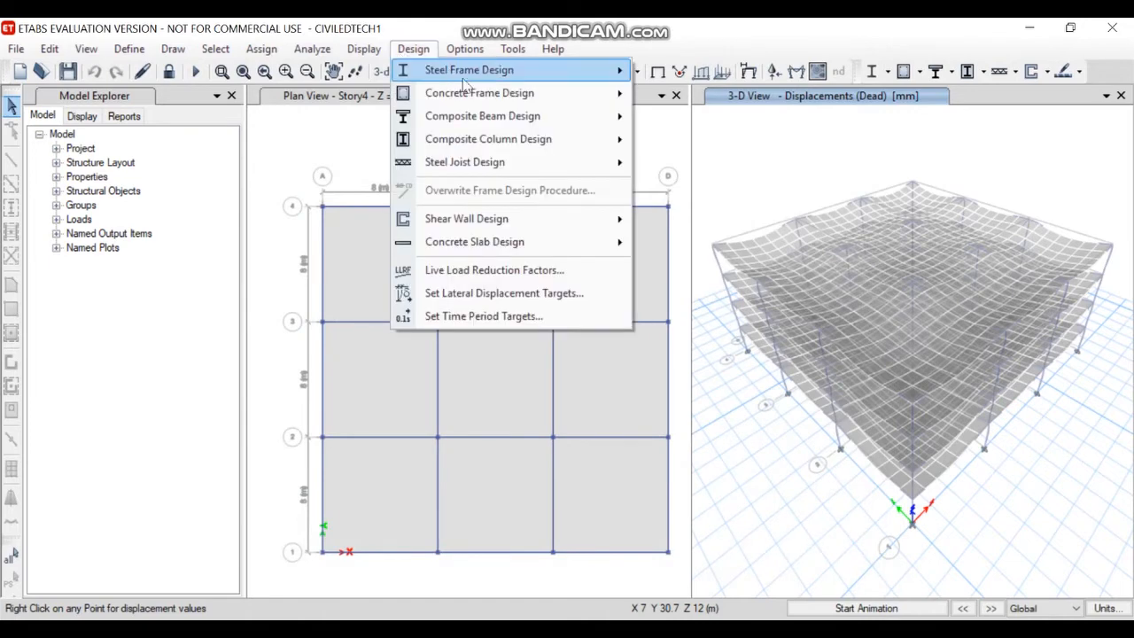
{"action": "mouse_move", "coordinate": [487, 90]}
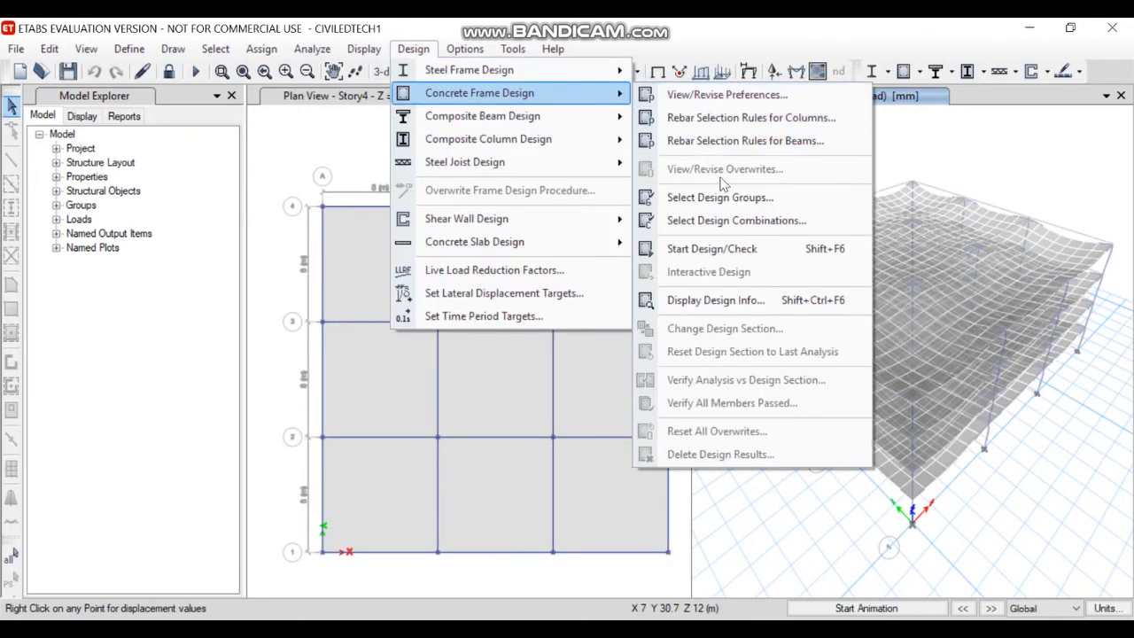
{"action": "left_click", "coordinate": [735, 251]}
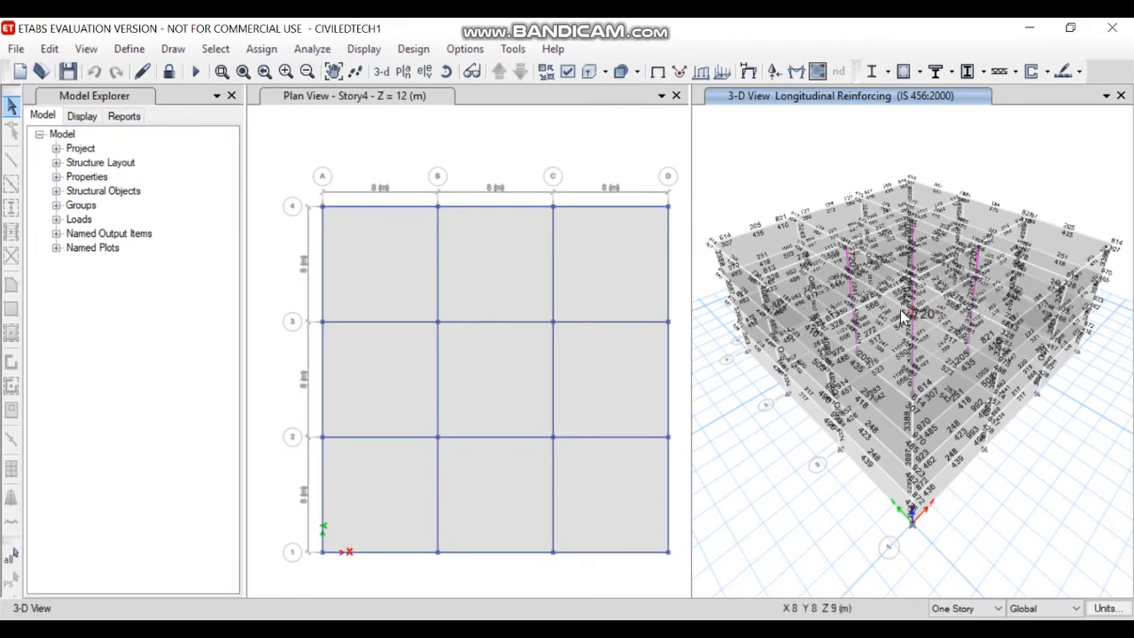
{"action": "mouse_move", "coordinate": [900, 346]}
{"action": "scroll", "coordinate": [914, 357], "scroll_direction": "down", "scroll_amount": 2}
{"action": "scroll", "coordinate": [916, 358], "scroll_direction": "up", "scroll_amount": 5}
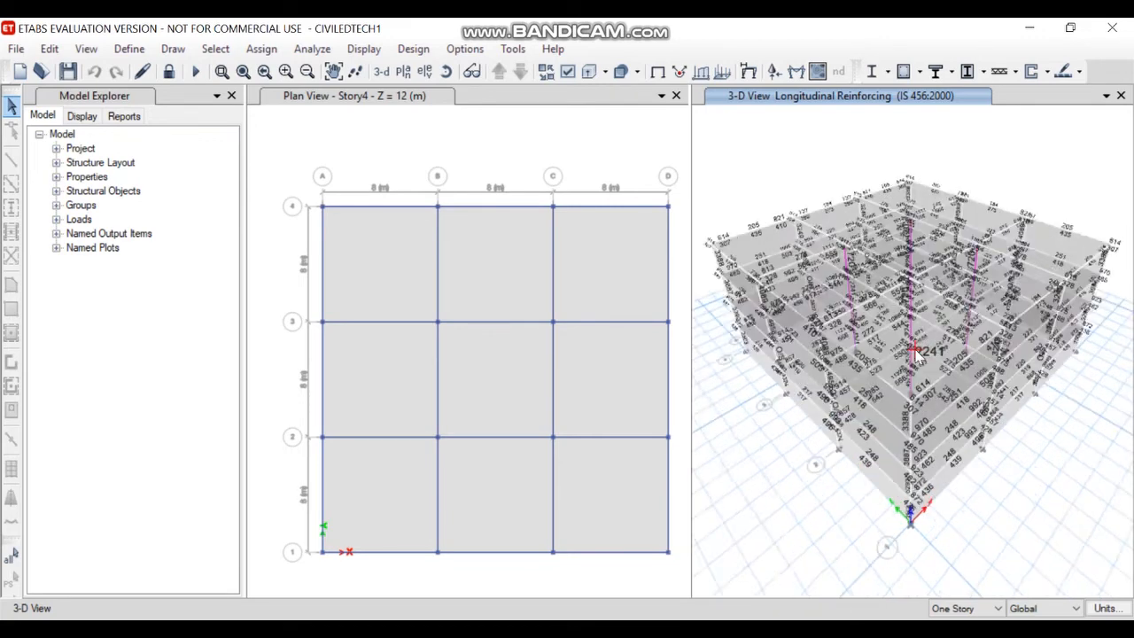
{"action": "scroll", "coordinate": [917, 363], "scroll_direction": "down", "scroll_amount": 3}
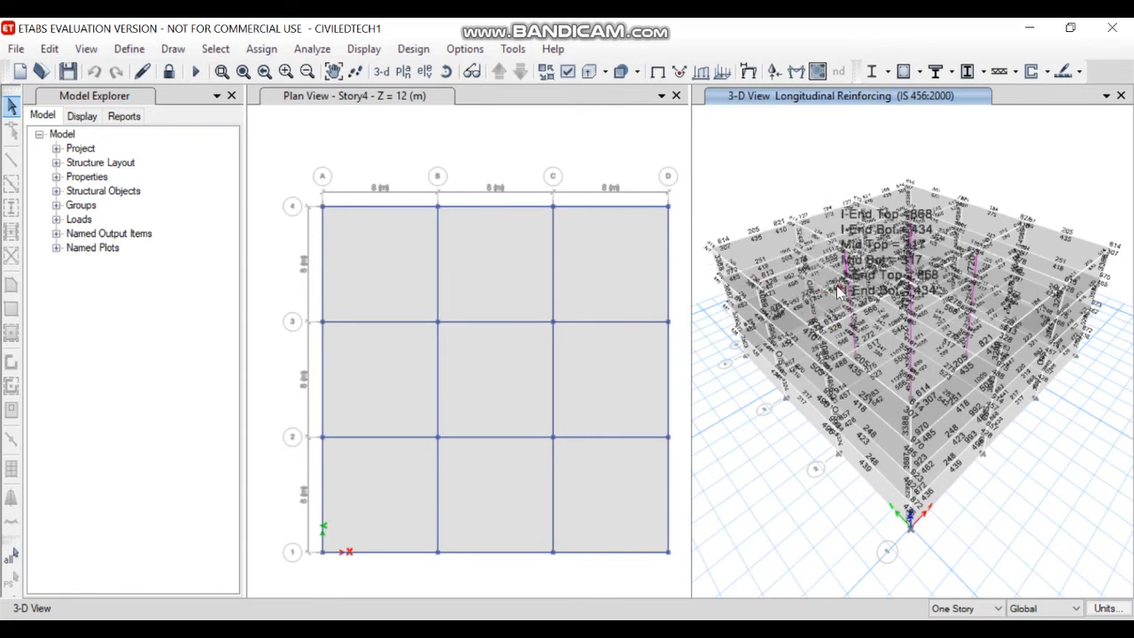
Verify whether all concrete frame members pass the design check and select those that fail.
{"action": "left_click", "coordinate": [416, 50]}
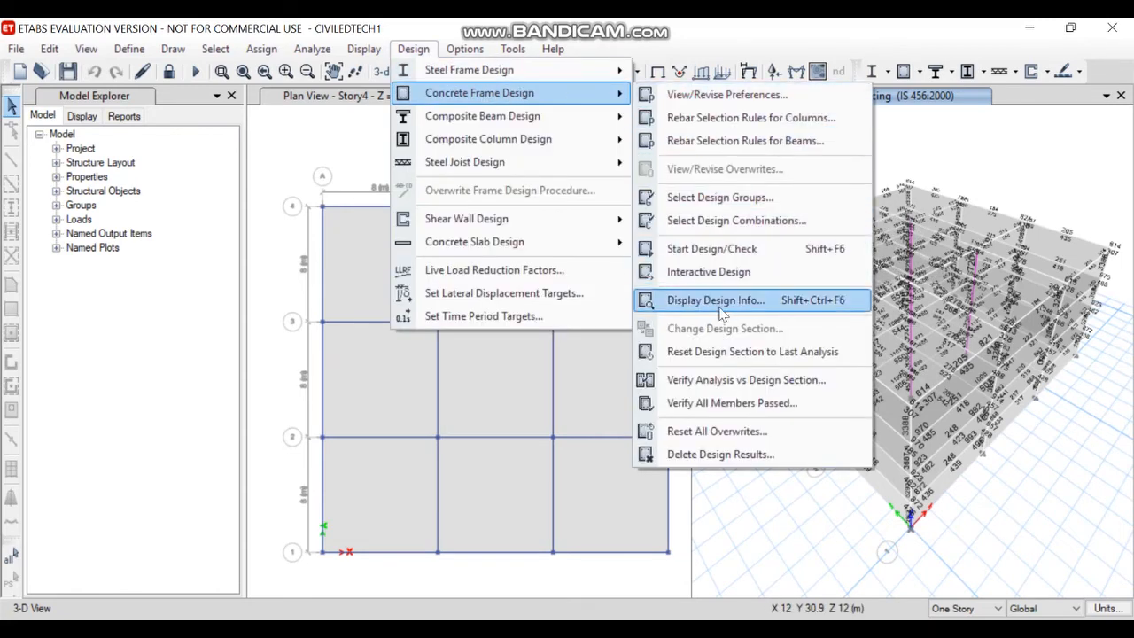
{"action": "left_click", "coordinate": [726, 403]}
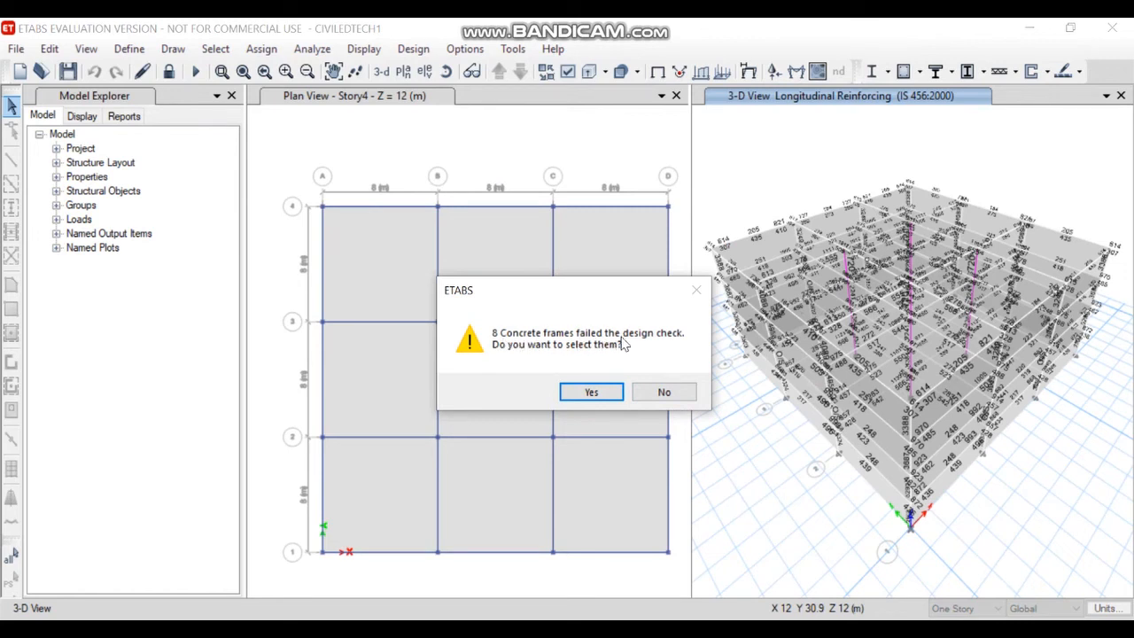
{"action": "left_click", "coordinate": [592, 392]}
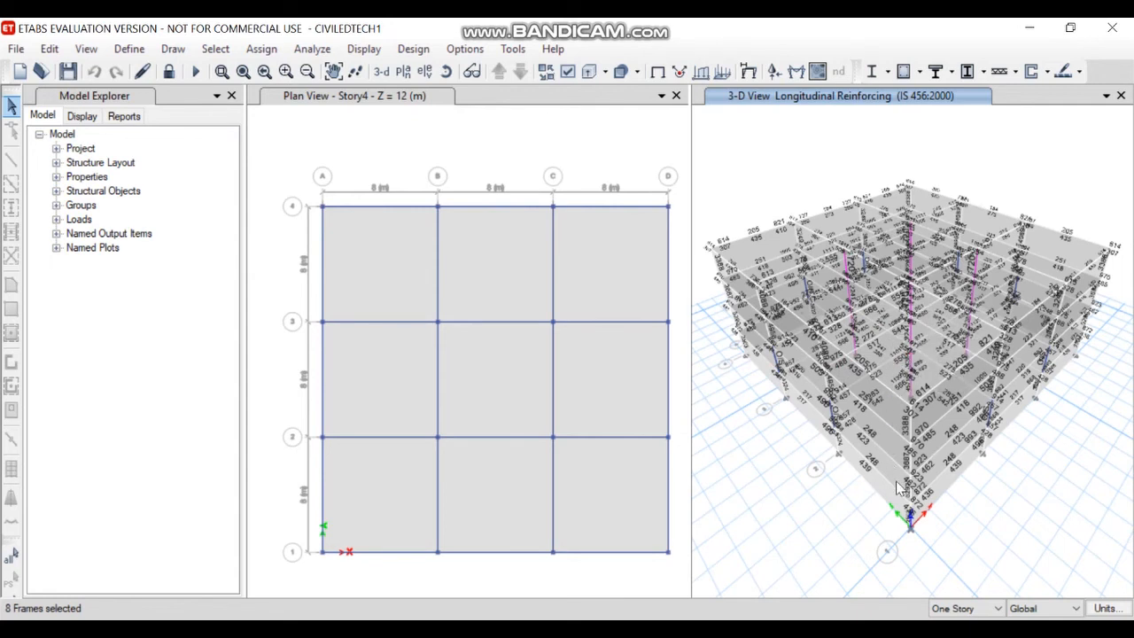
Examine the concrete design information of beam B1 on Story4, including its top, bottom and shear steel.
{"action": "mouse_move", "coordinate": [894, 489]}
{"action": "mouse_move", "coordinate": [912, 410]}
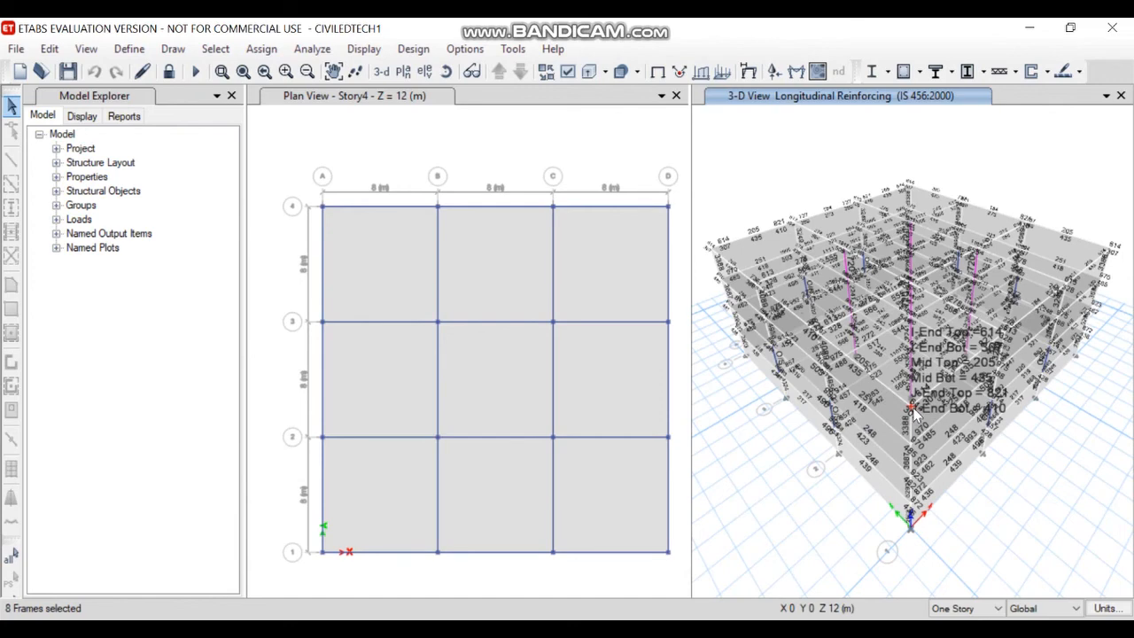
{"action": "right_click", "coordinate": [916, 413]}
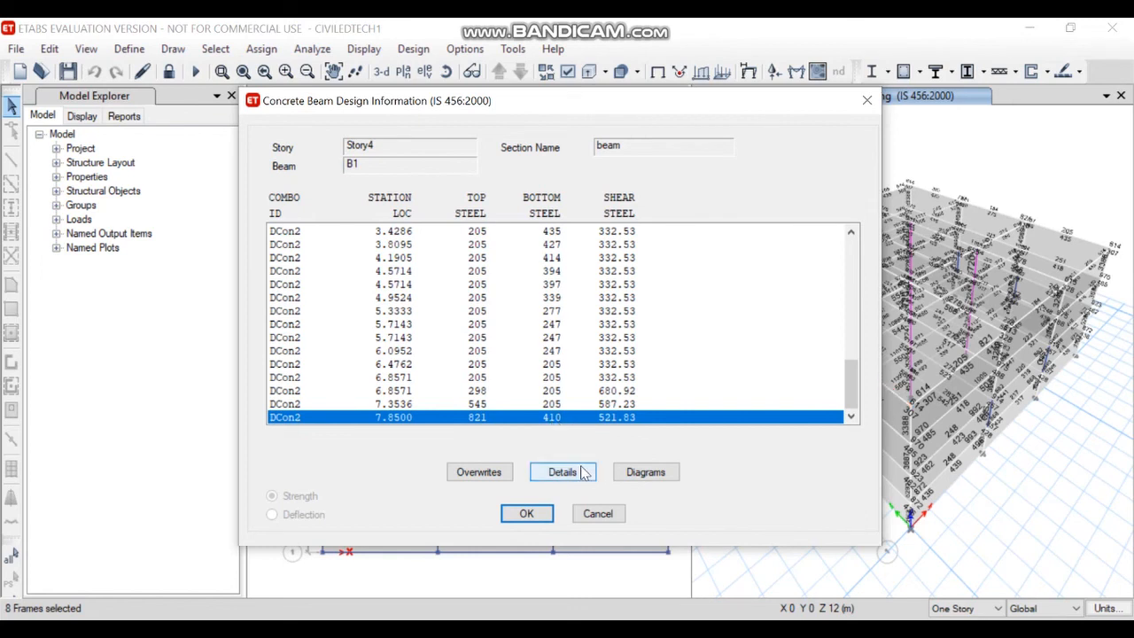
{"action": "left_click", "coordinate": [545, 516]}
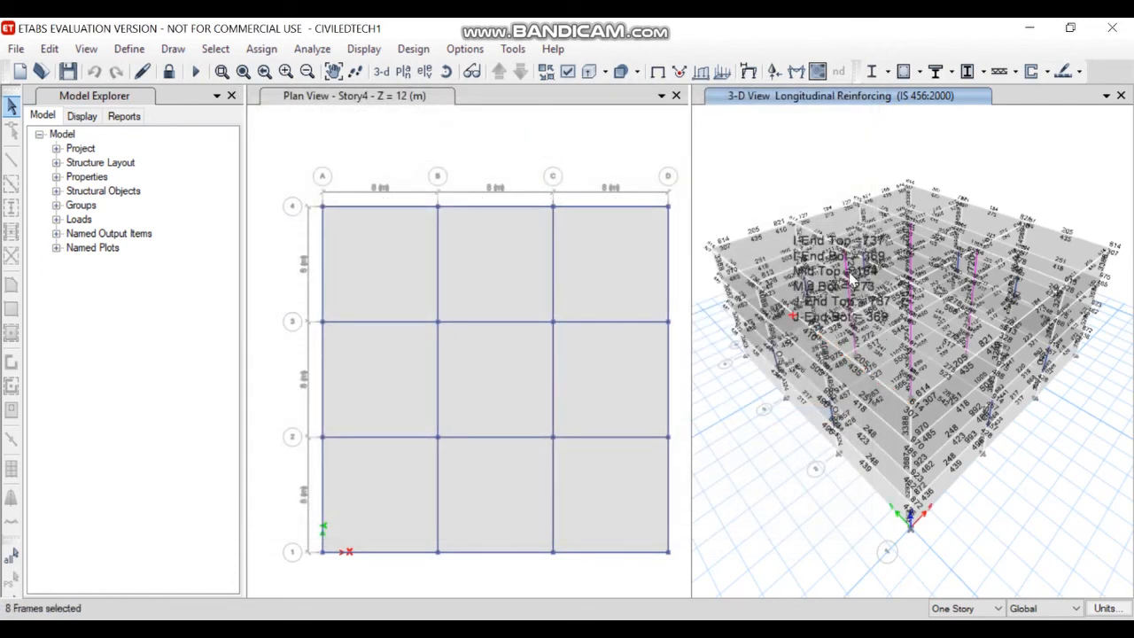
Generate the full project report for the analysed and designed building model.
{"action": "mouse_move", "coordinate": [866, 403]}
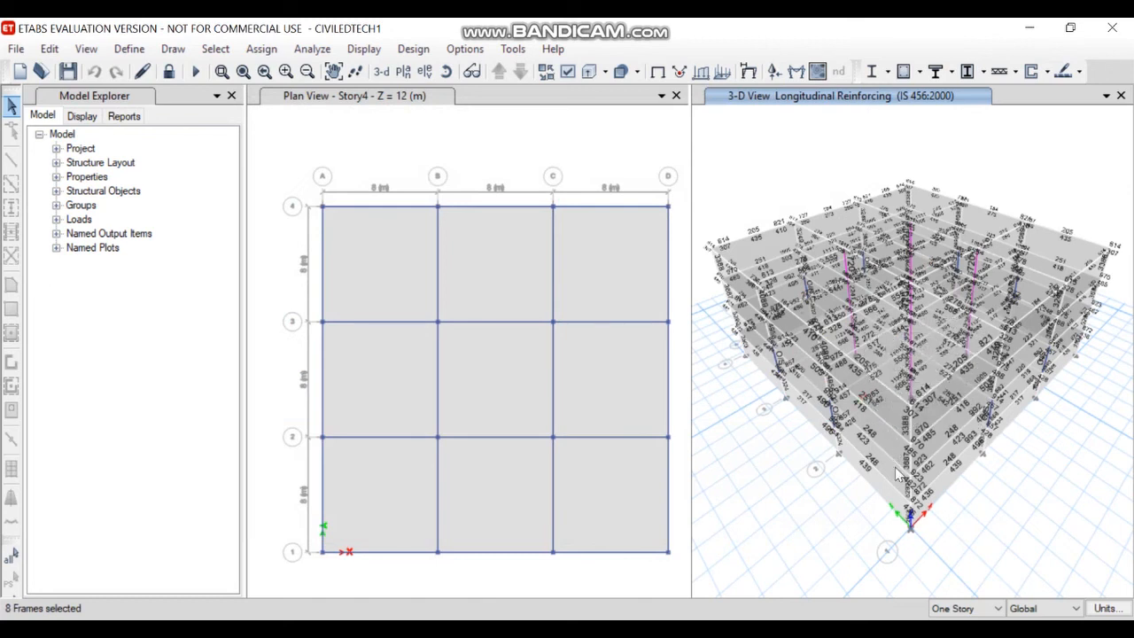
{"action": "left_click", "coordinate": [128, 118]}
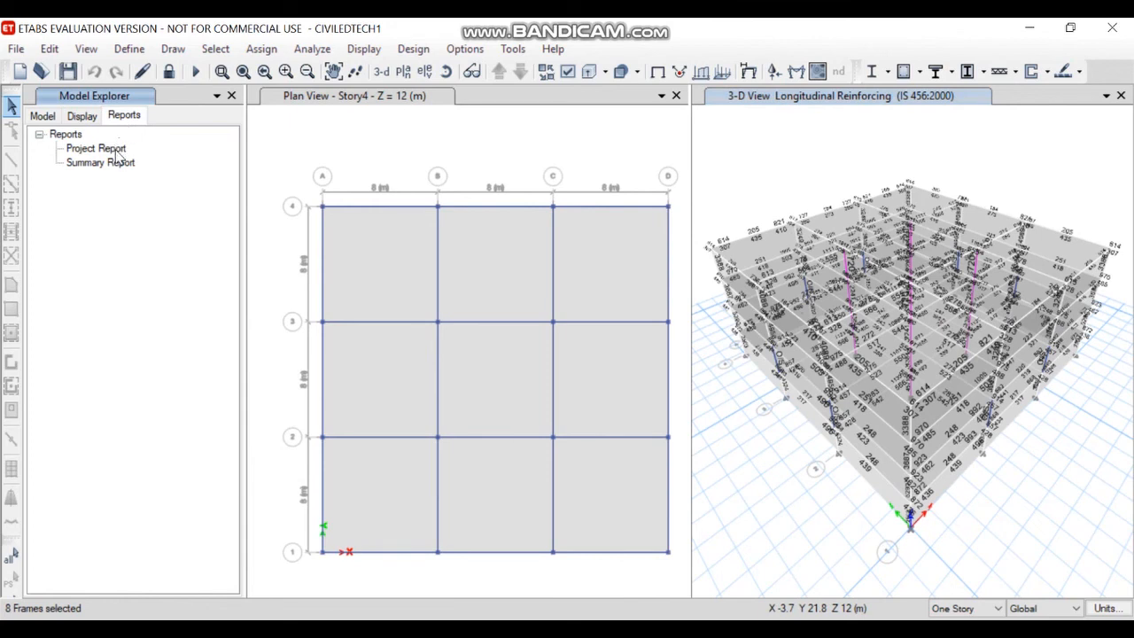
{"action": "left_click", "coordinate": [118, 151]}
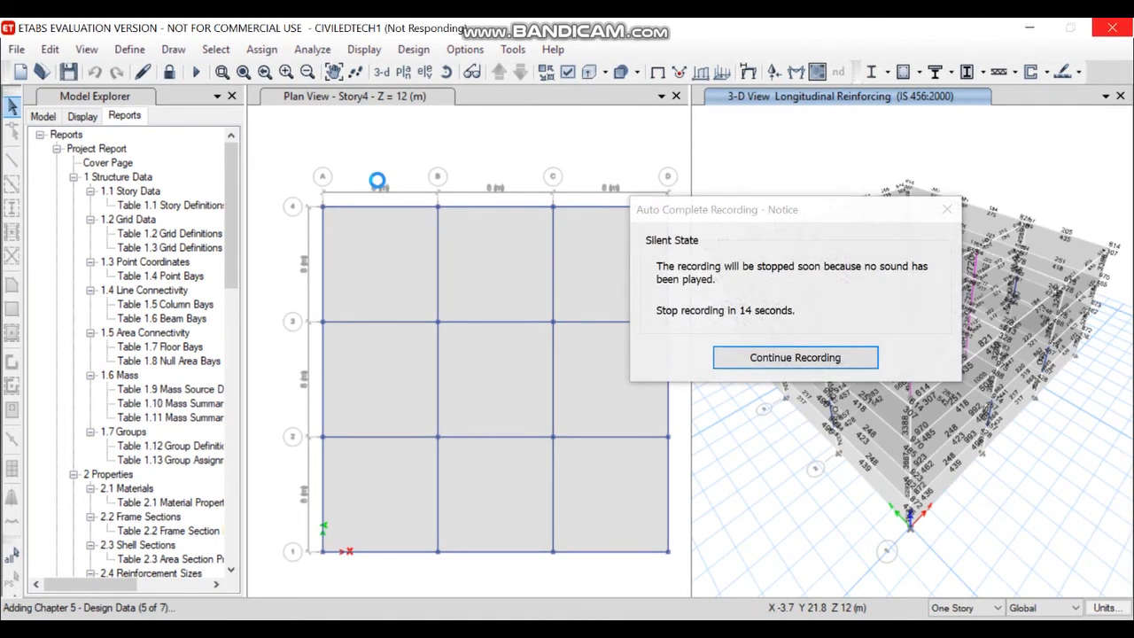
{"action": "left_click", "coordinate": [771, 355]}
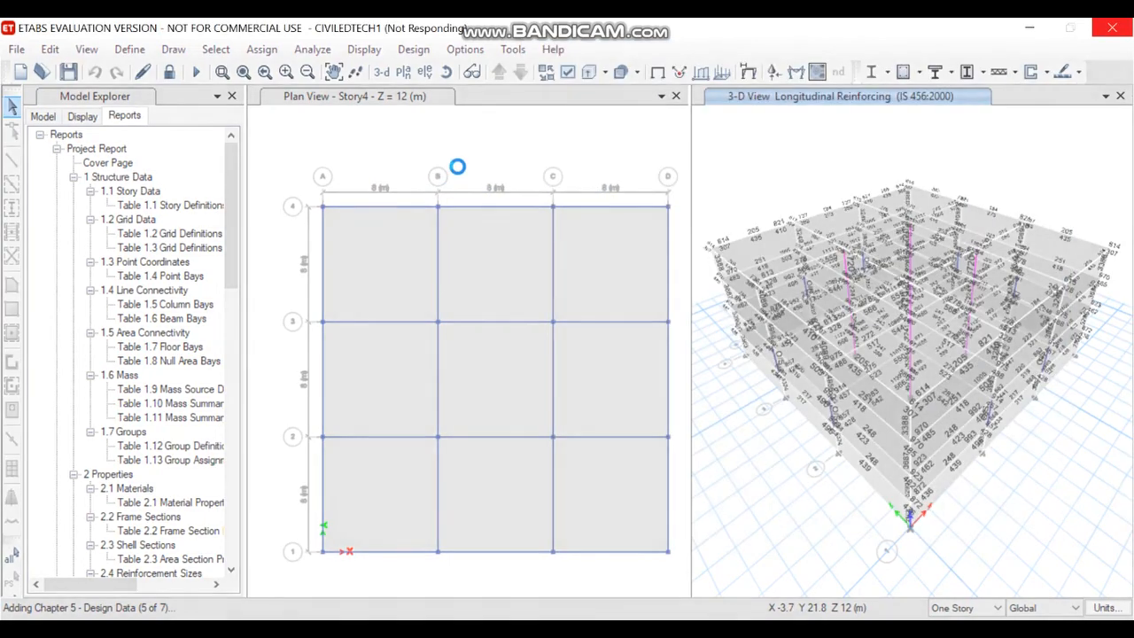
{"action": "left_click", "coordinate": [459, 168]}
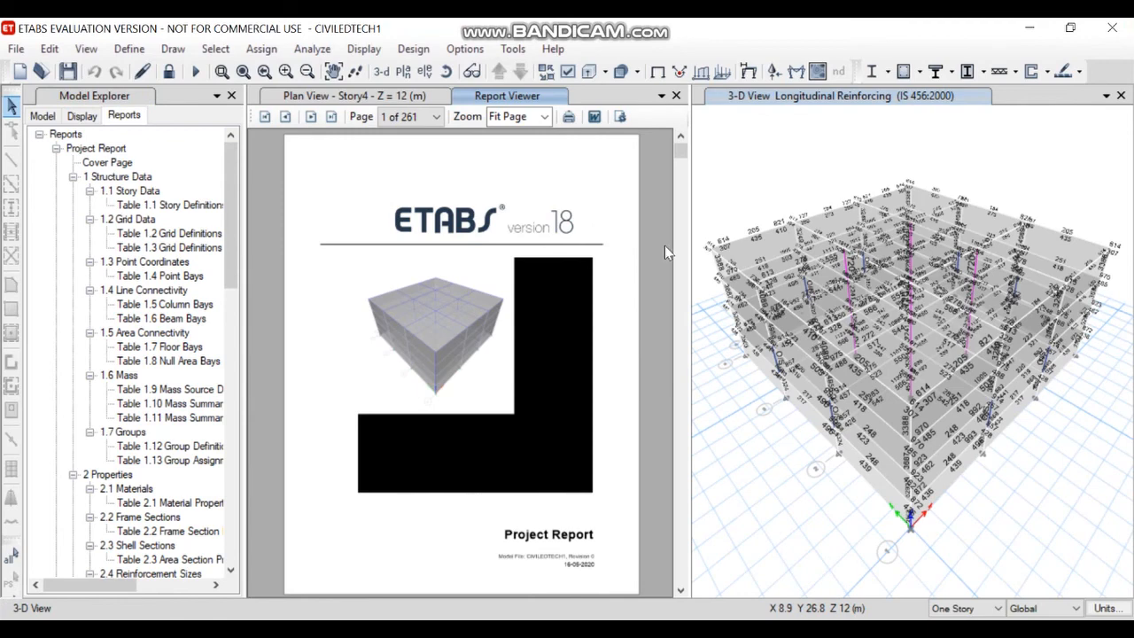
Look through the project report from the list of tables to the concrete design summary tables and close the report.
{"action": "scroll", "coordinate": [634, 252], "scroll_direction": "down", "scroll_amount": 2}
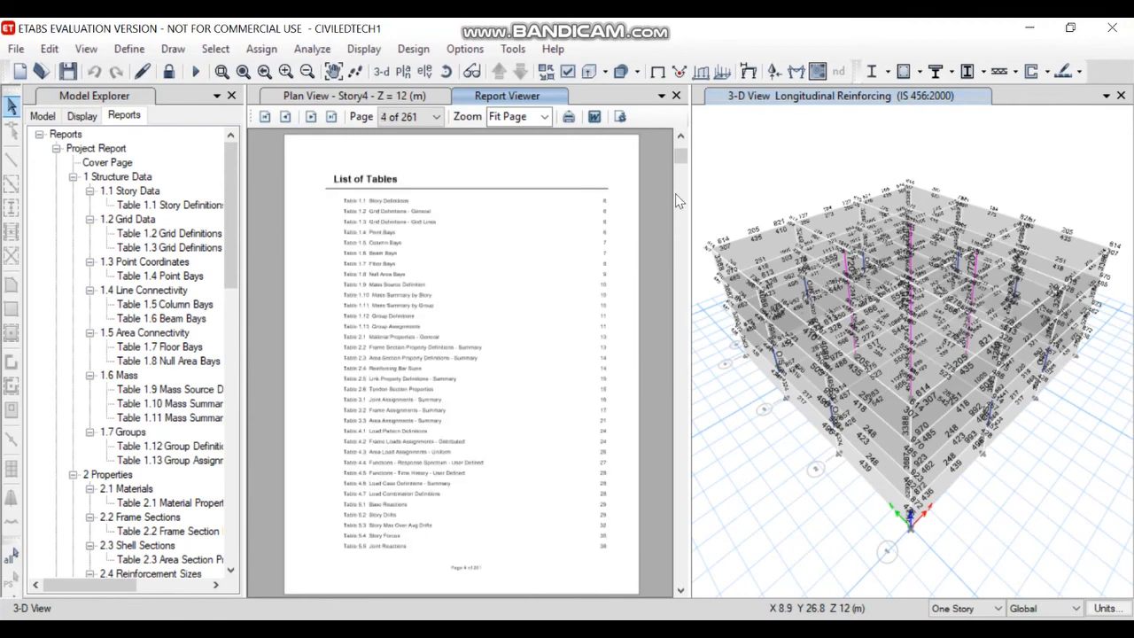
{"action": "left_click_drag", "start_coordinate": [680, 143], "coordinate": [681, 494]}
{"action": "left_click", "coordinate": [676, 94]}
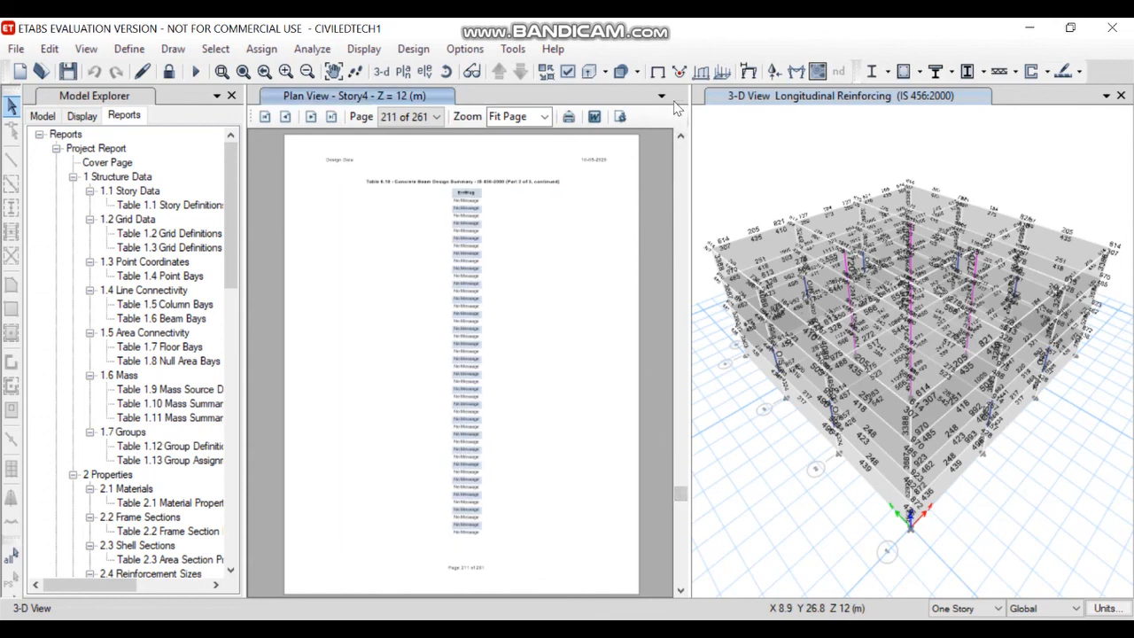